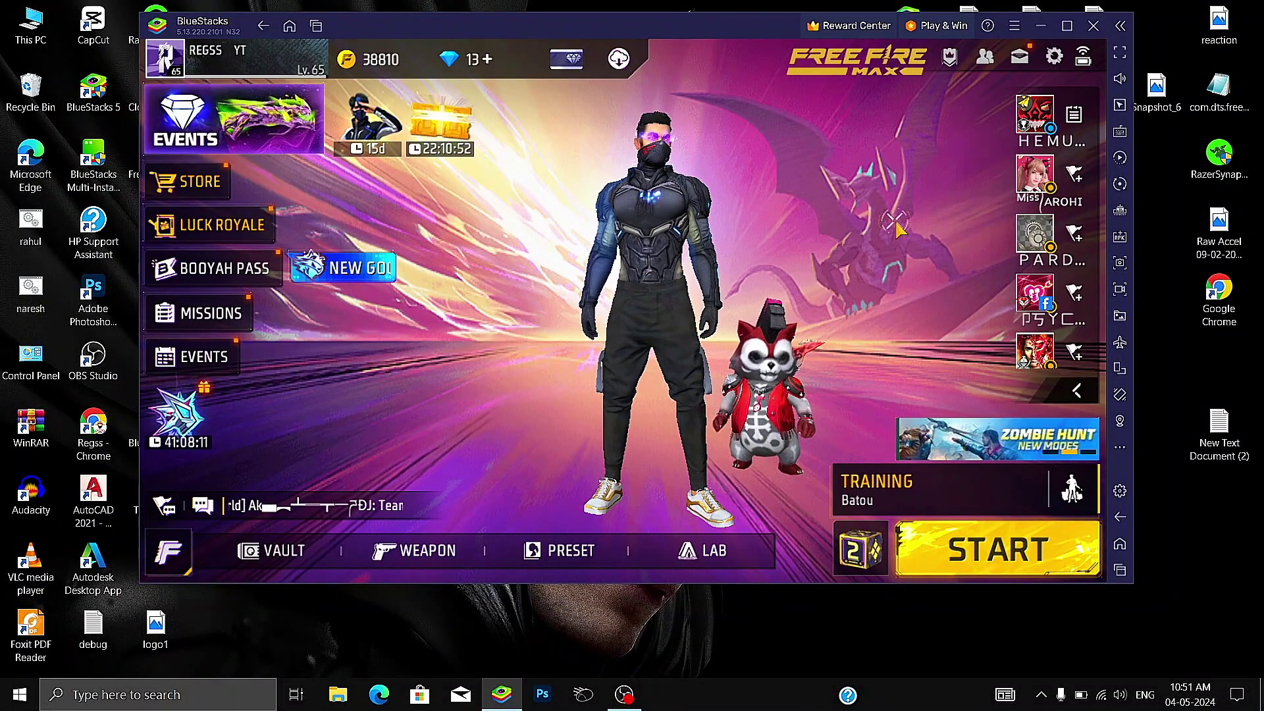
# - Clear the game's browser cache from its basic settings and confirm the deletion of web records
pyautogui.click(1056, 58)
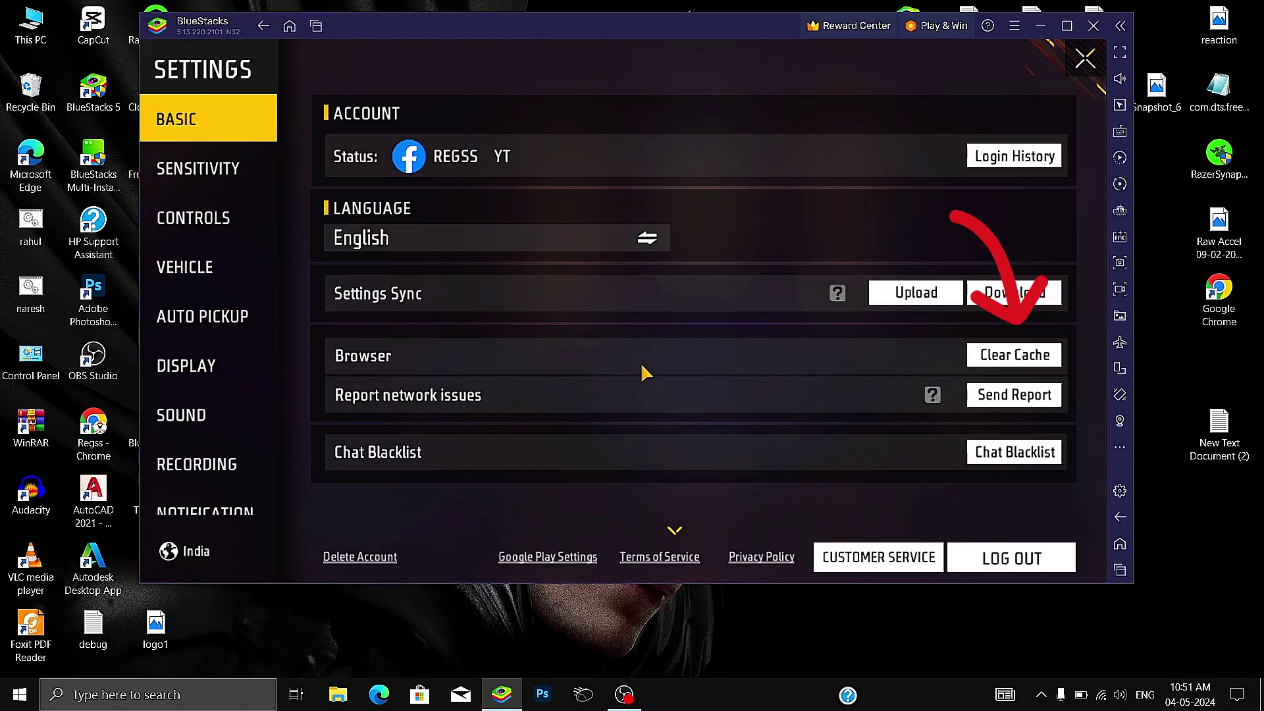
pyautogui.click(1037, 361)
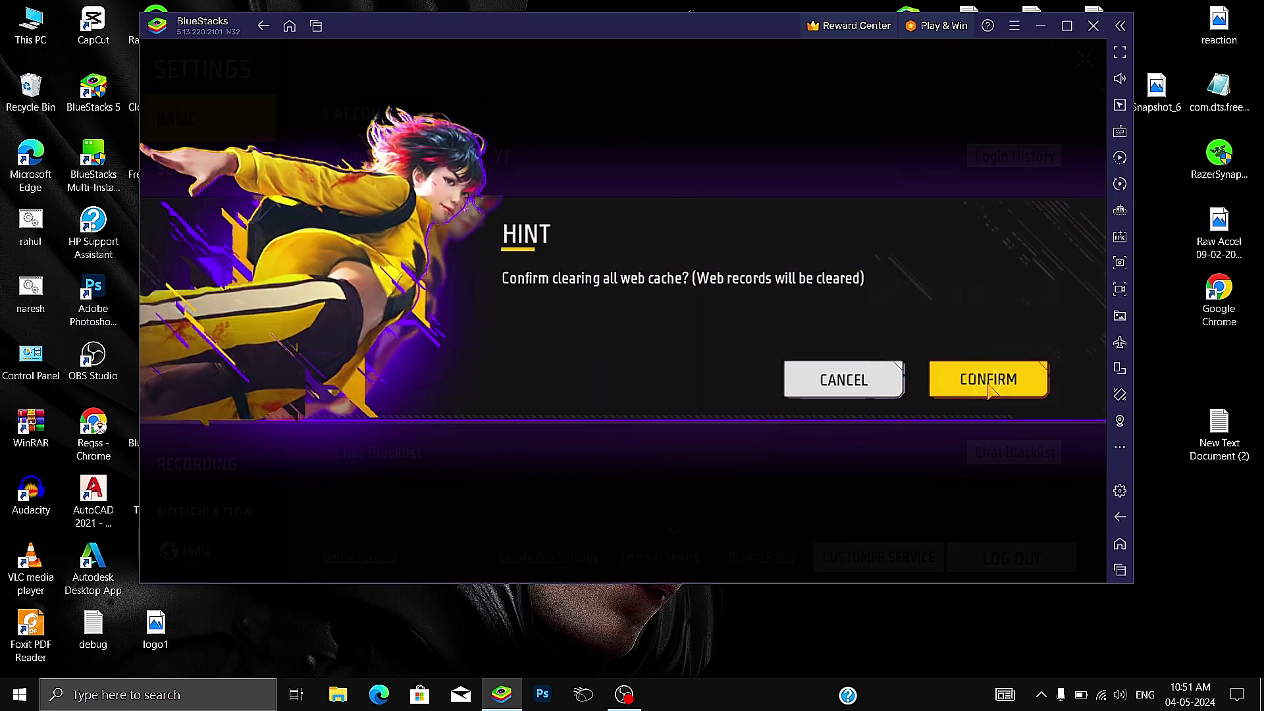
pyautogui.click(990, 387)
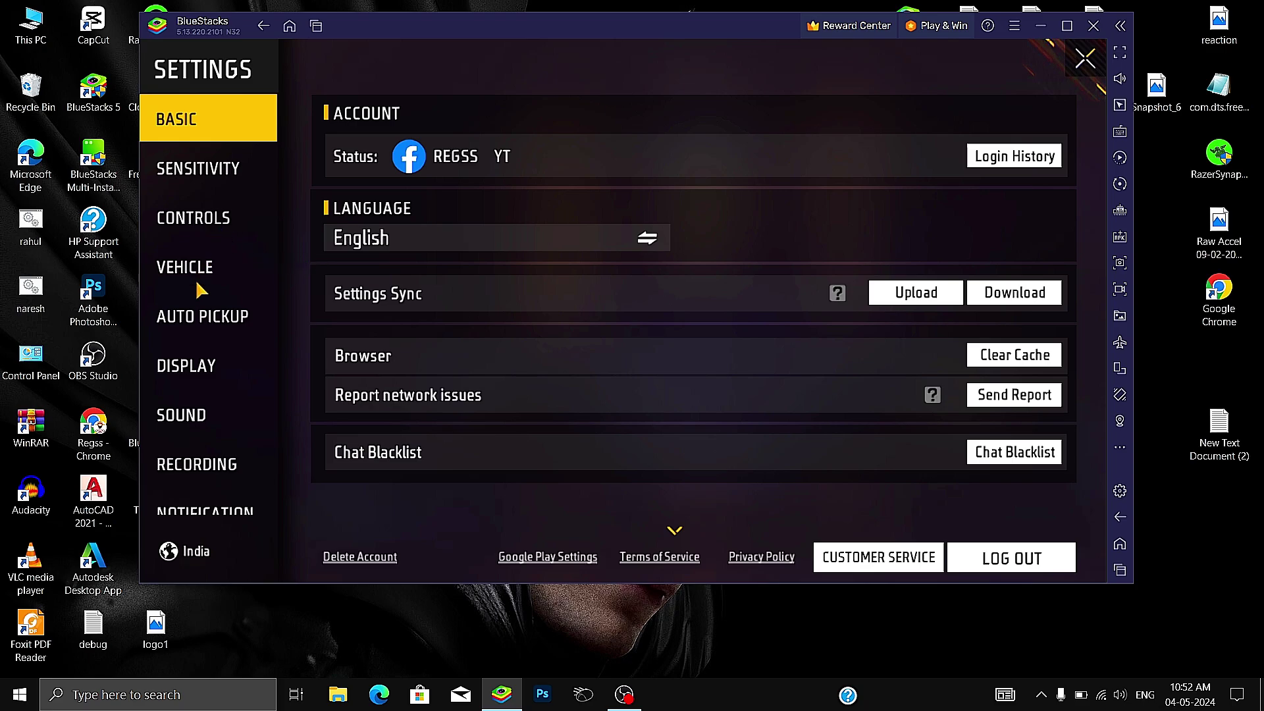
# - Set High FPS to Enhanced with Smooth graphics in the game's display settings, and return to the lobby
pyautogui.click(222, 367)
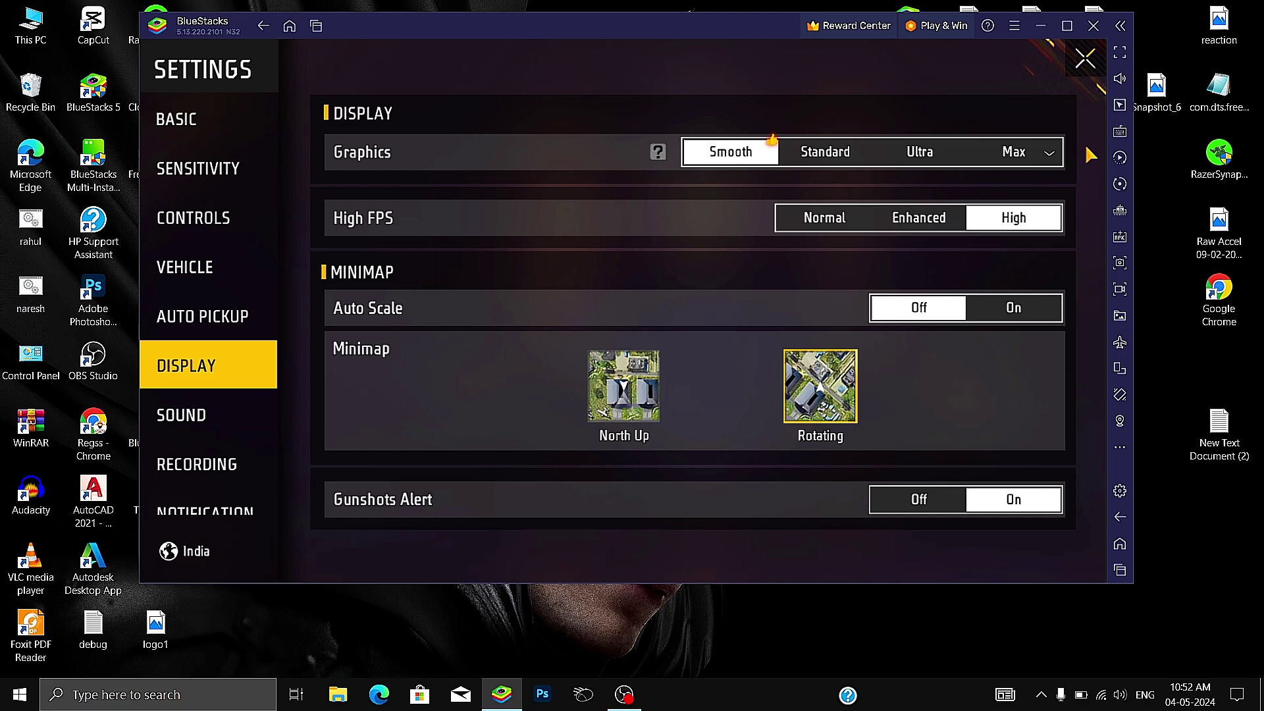
pyautogui.click(930, 161)
pyautogui.click(849, 383)
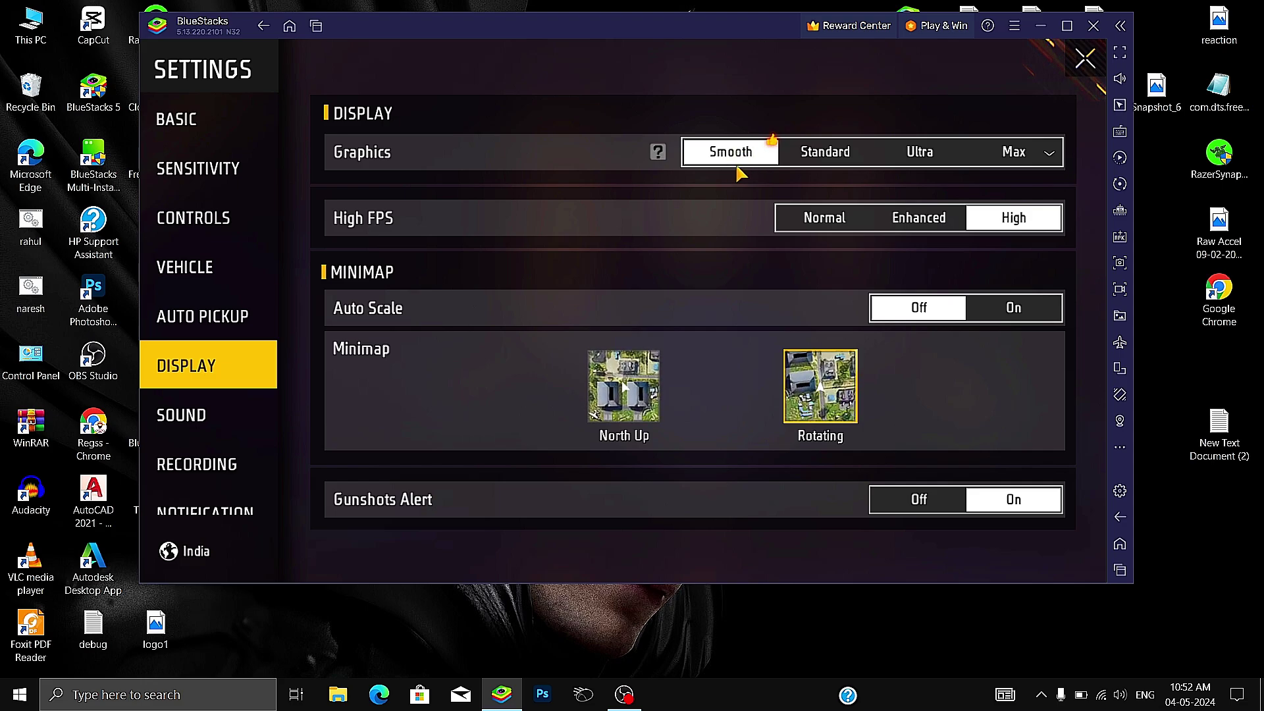
pyautogui.click(919, 223)
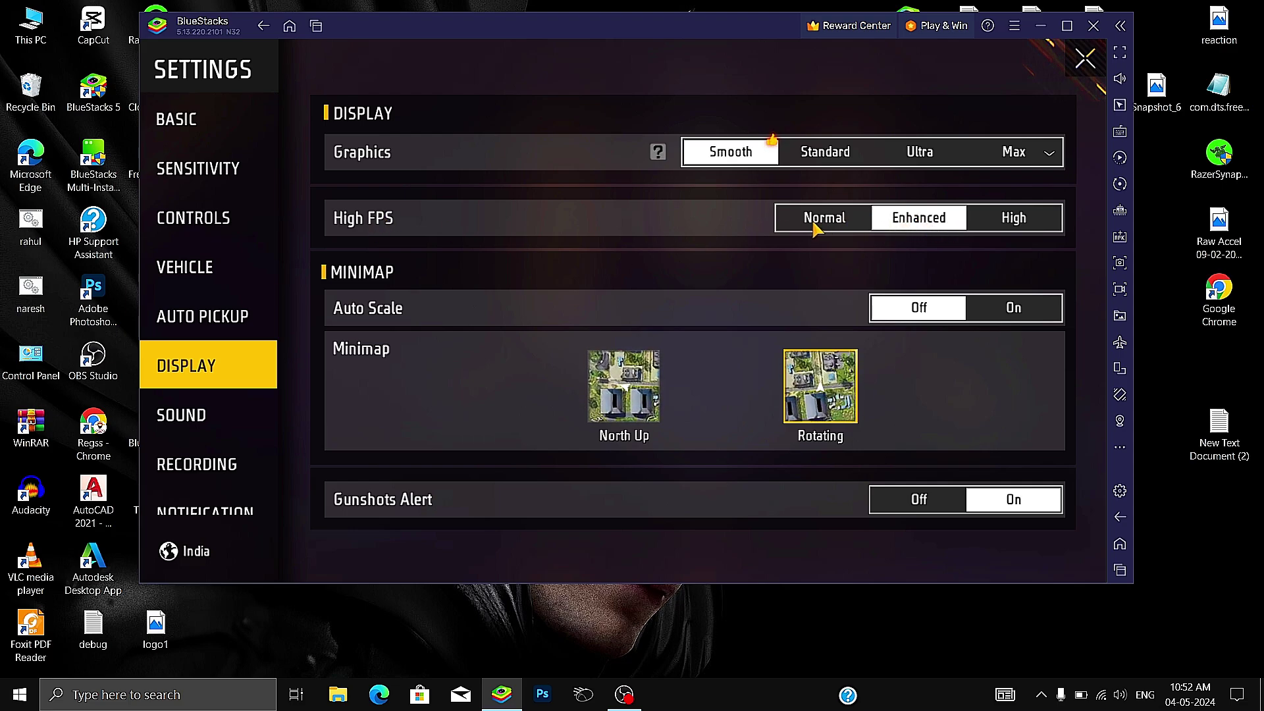
pyautogui.click(1044, 229)
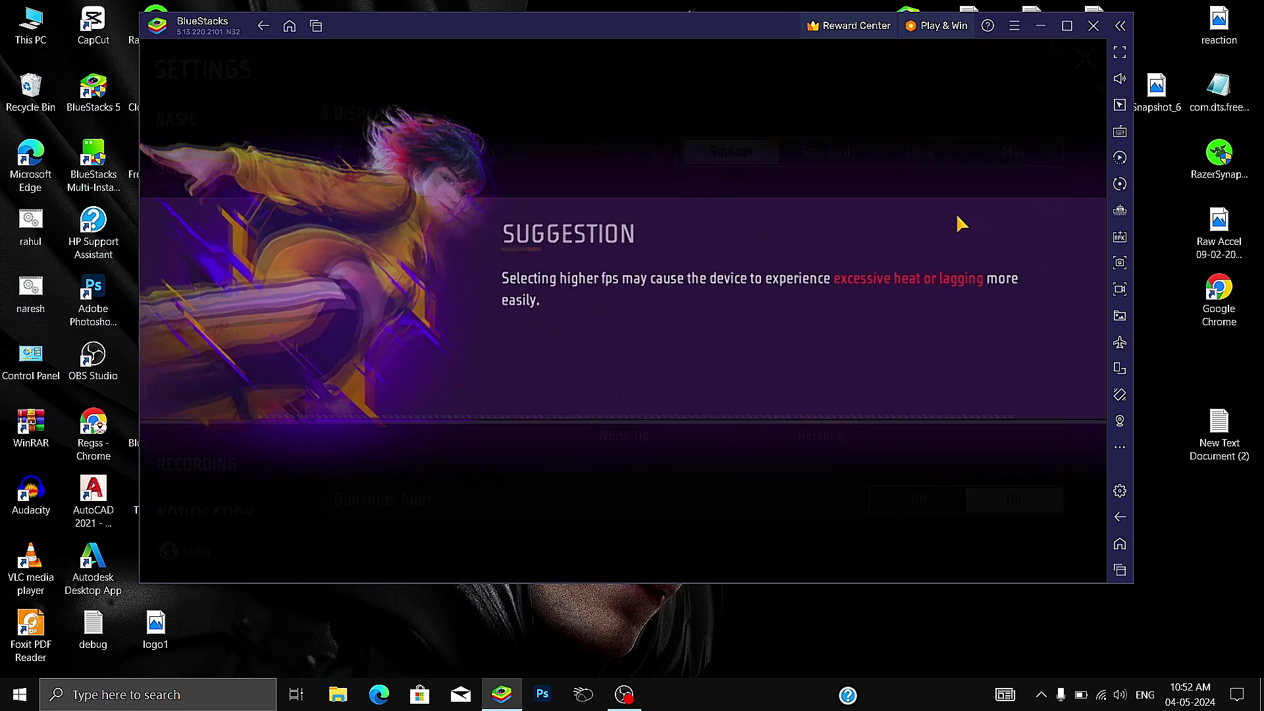
pyautogui.click(843, 380)
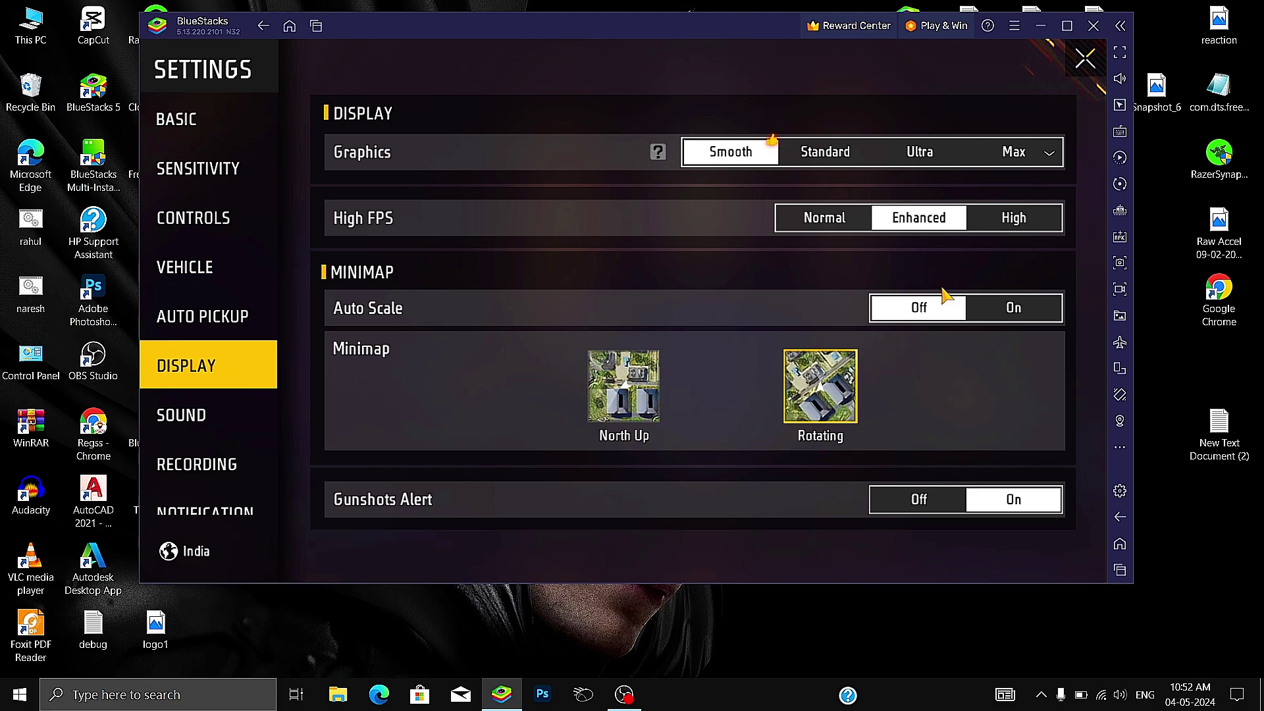
pyautogui.scroll(-3, 240, 318)
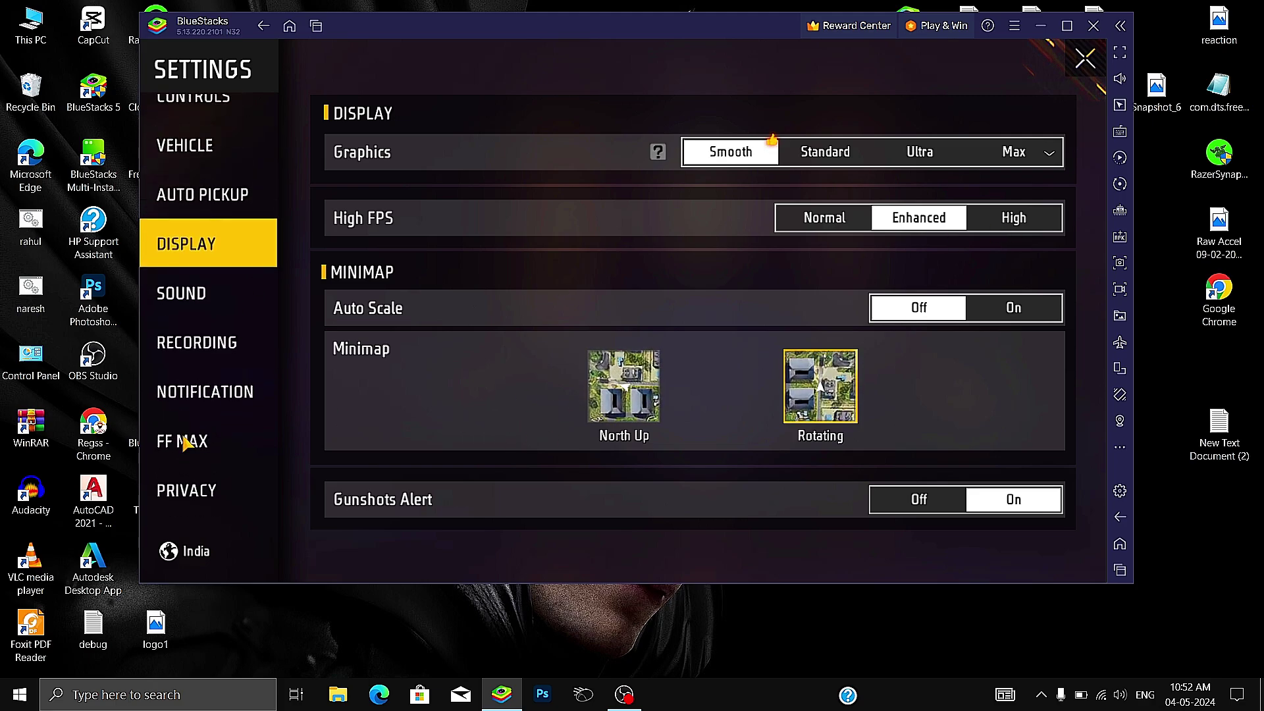
pyautogui.click(1080, 58)
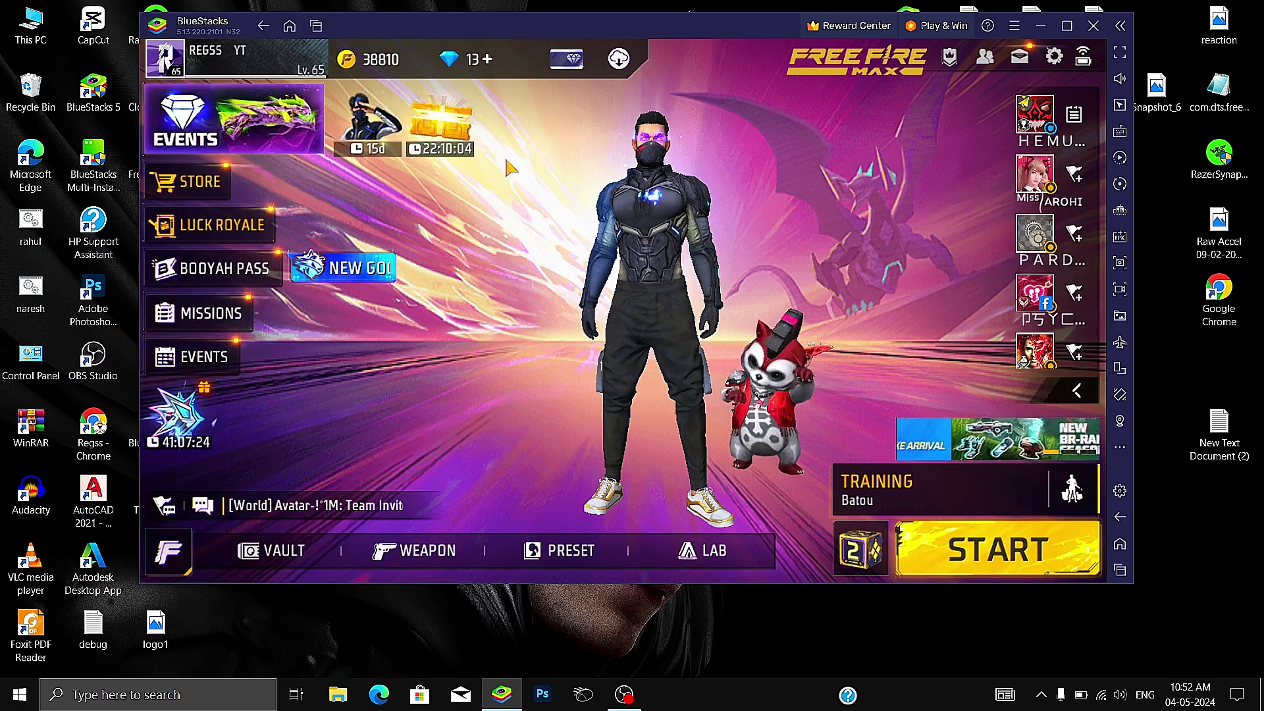
# - Open the emulator's performance settings and examine the available CPU and memory allocation options
pyautogui.click(1019, 29)
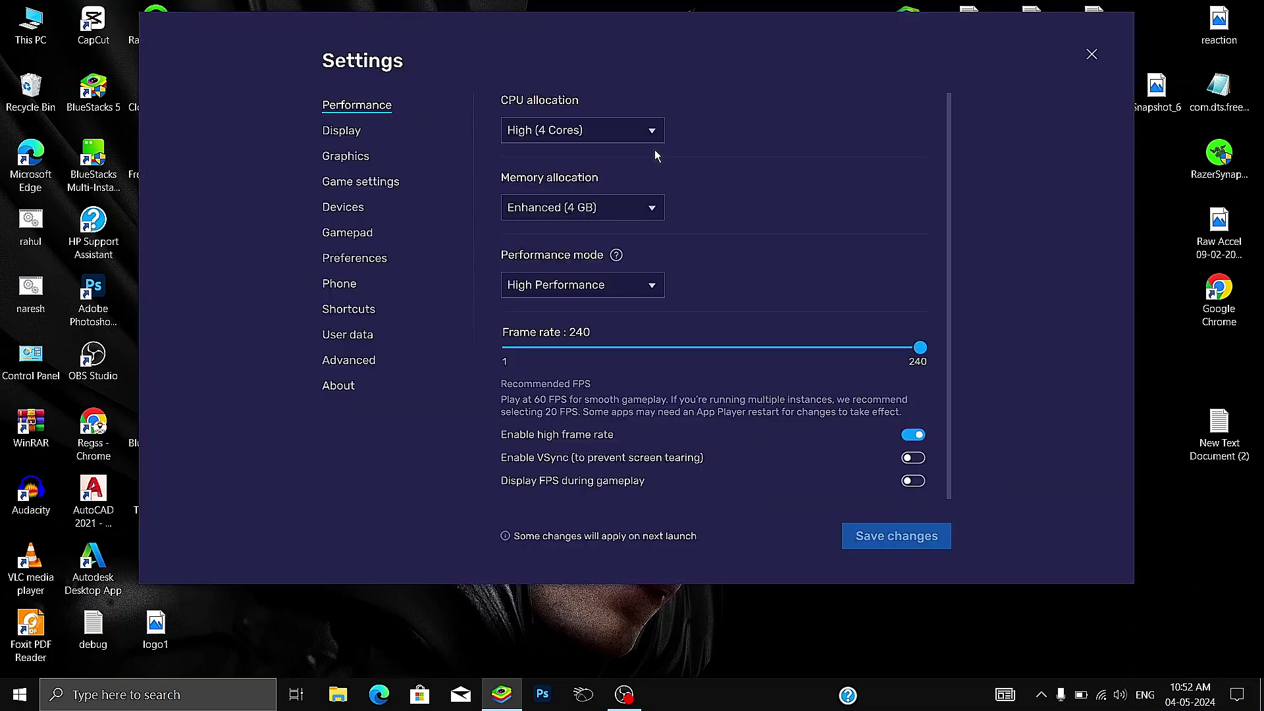
pyautogui.click(614, 134)
pyautogui.click(615, 156)
pyautogui.click(580, 132)
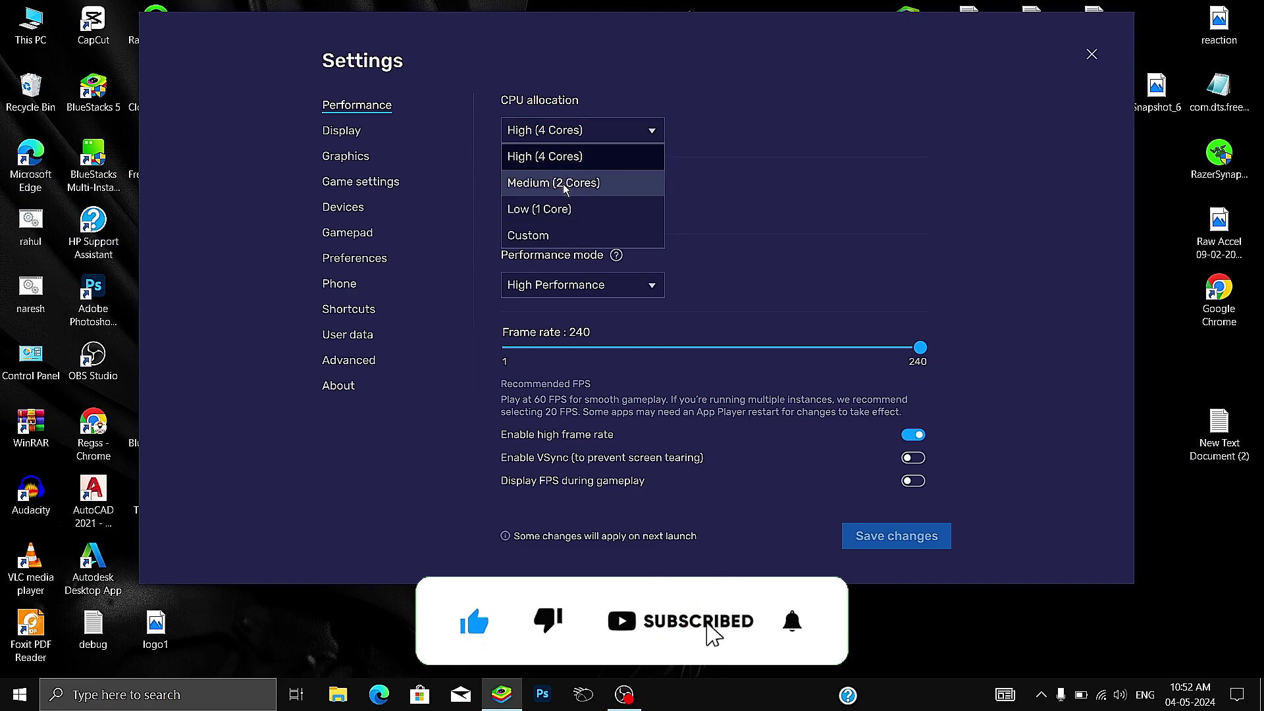
pyautogui.click(626, 135)
pyautogui.click(626, 135)
pyautogui.click(627, 135)
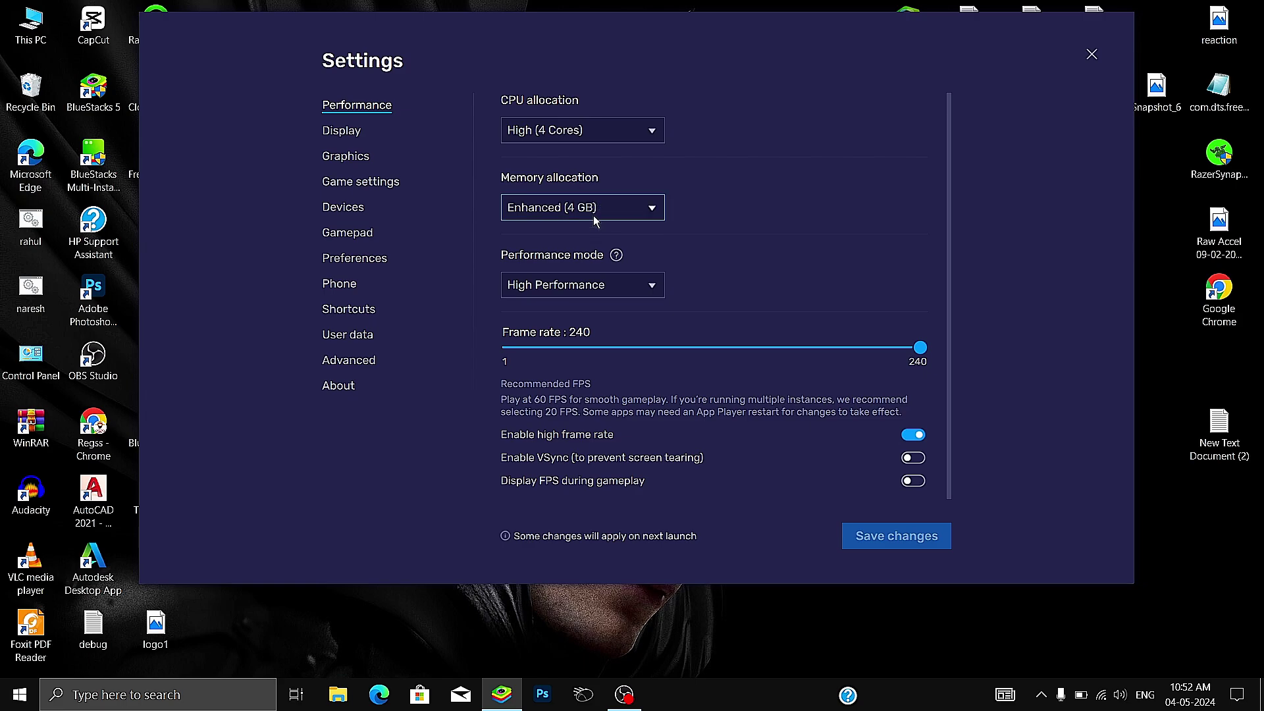
pyautogui.click(594, 210)
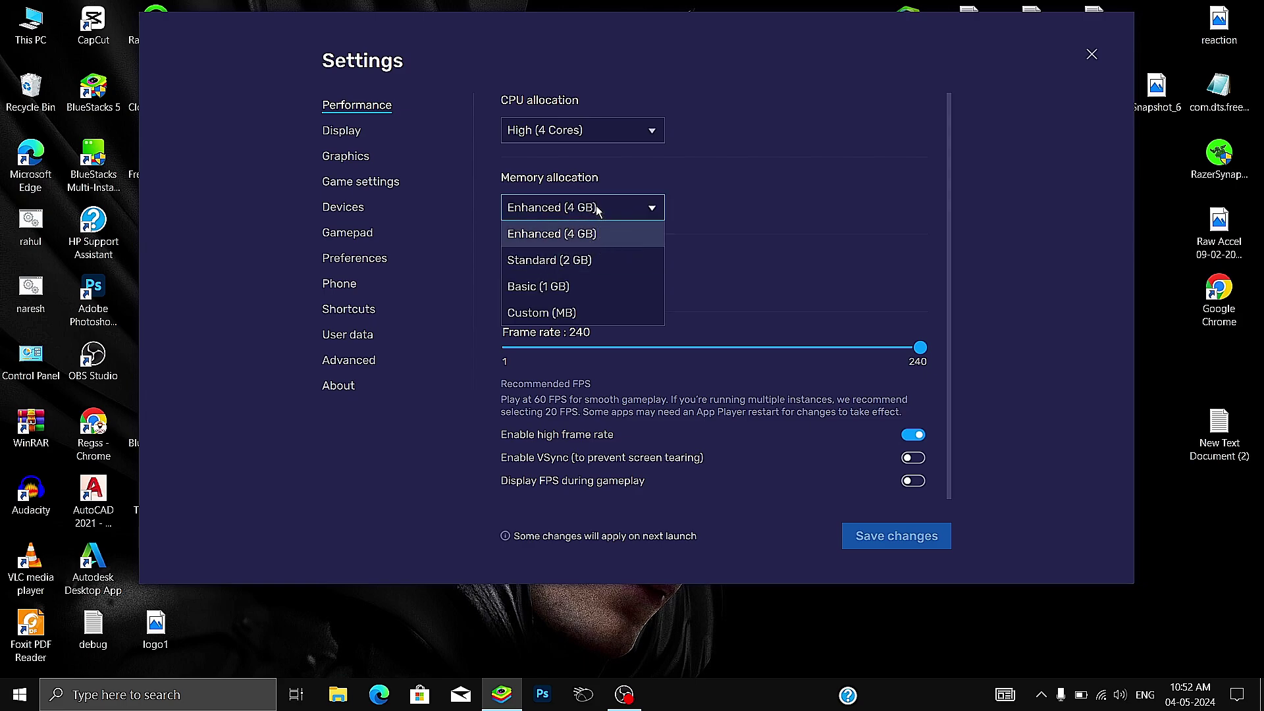
pyautogui.click(611, 207)
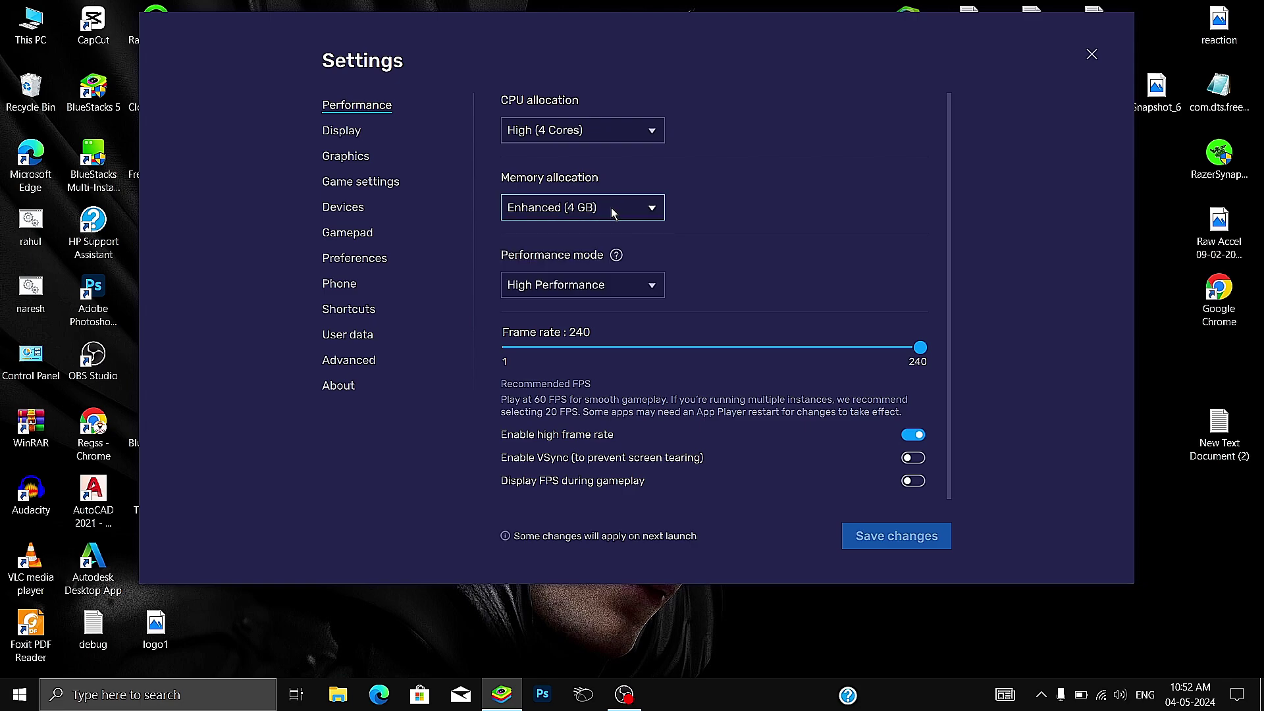
pyautogui.click(613, 135)
pyautogui.click(615, 134)
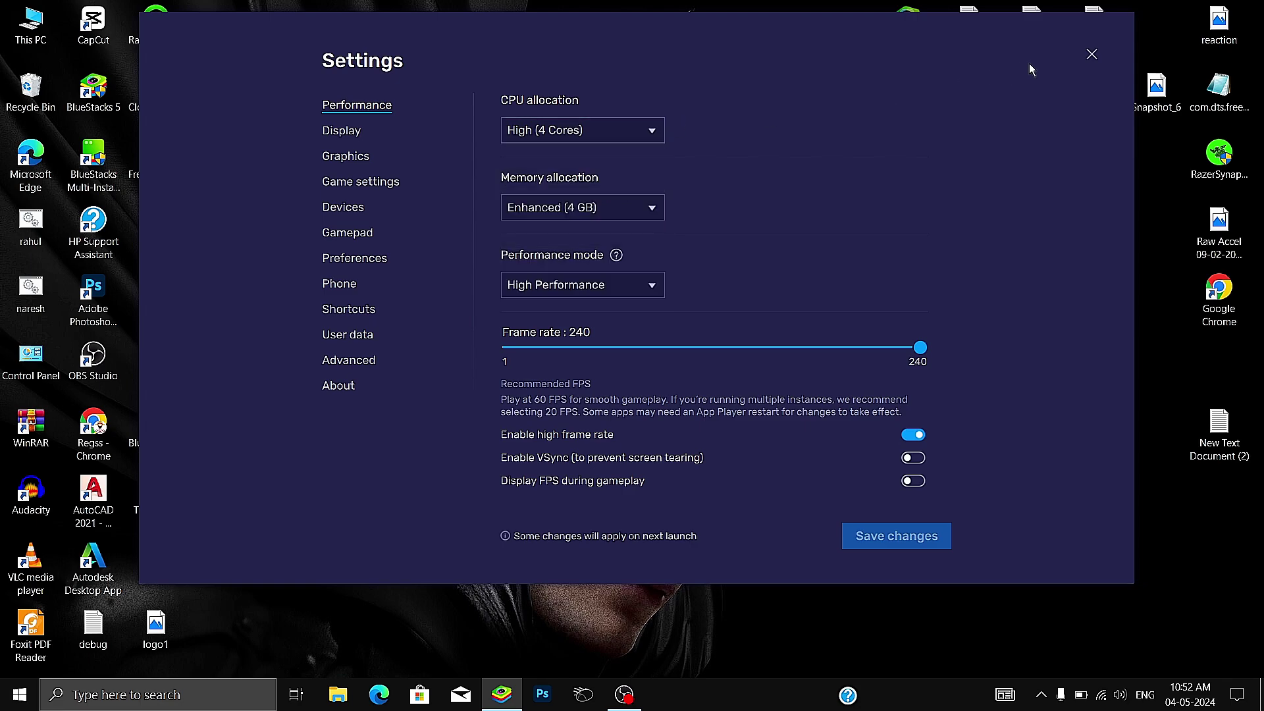
# - Check the computer's CPU performance details, including its core count, in Task Manager and close it
pyautogui.rightClick(759, 706)
pyautogui.click(815, 625)
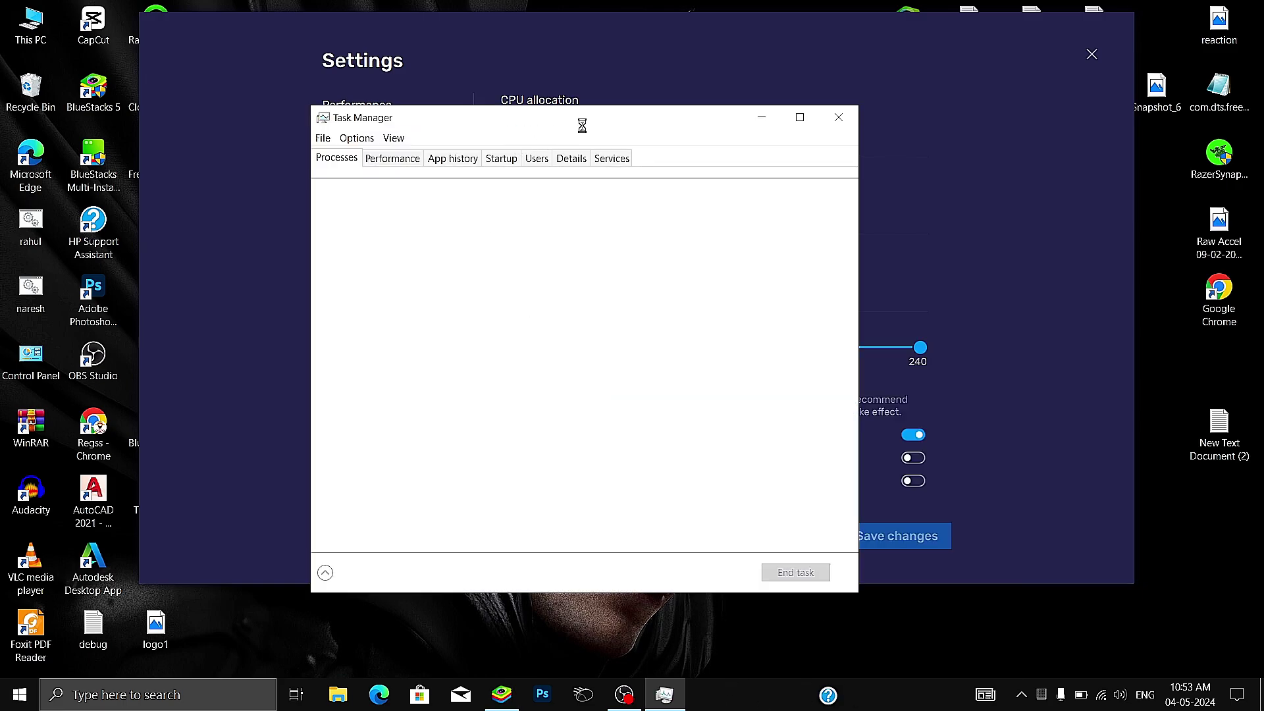
pyautogui.click(390, 159)
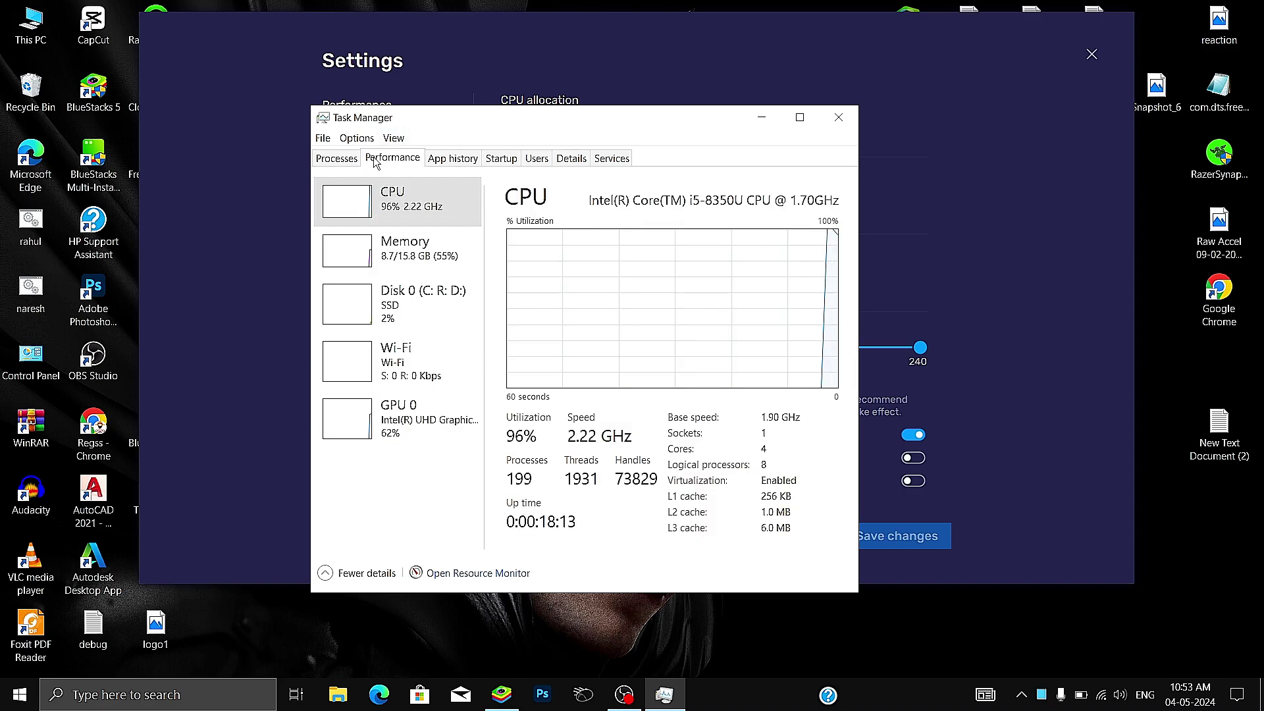
pyautogui.moveTo(598, 119); pyautogui.dragTo(603, 106)
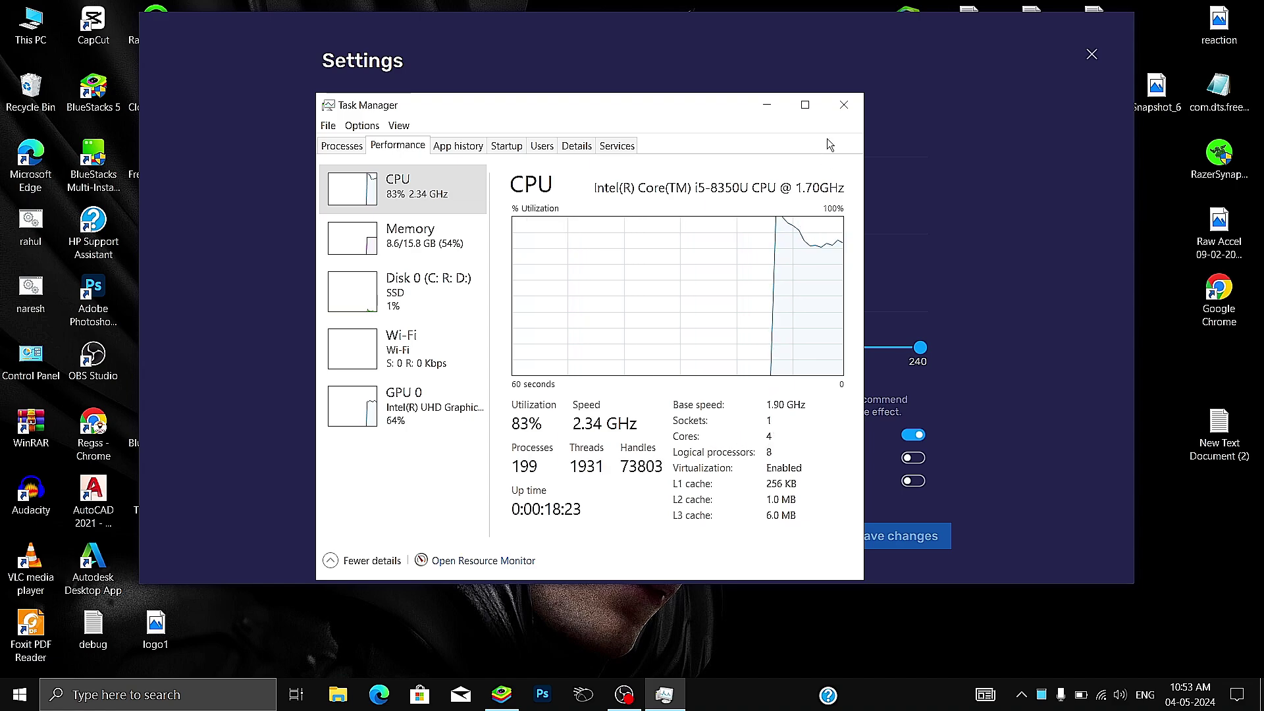
pyautogui.click(844, 105)
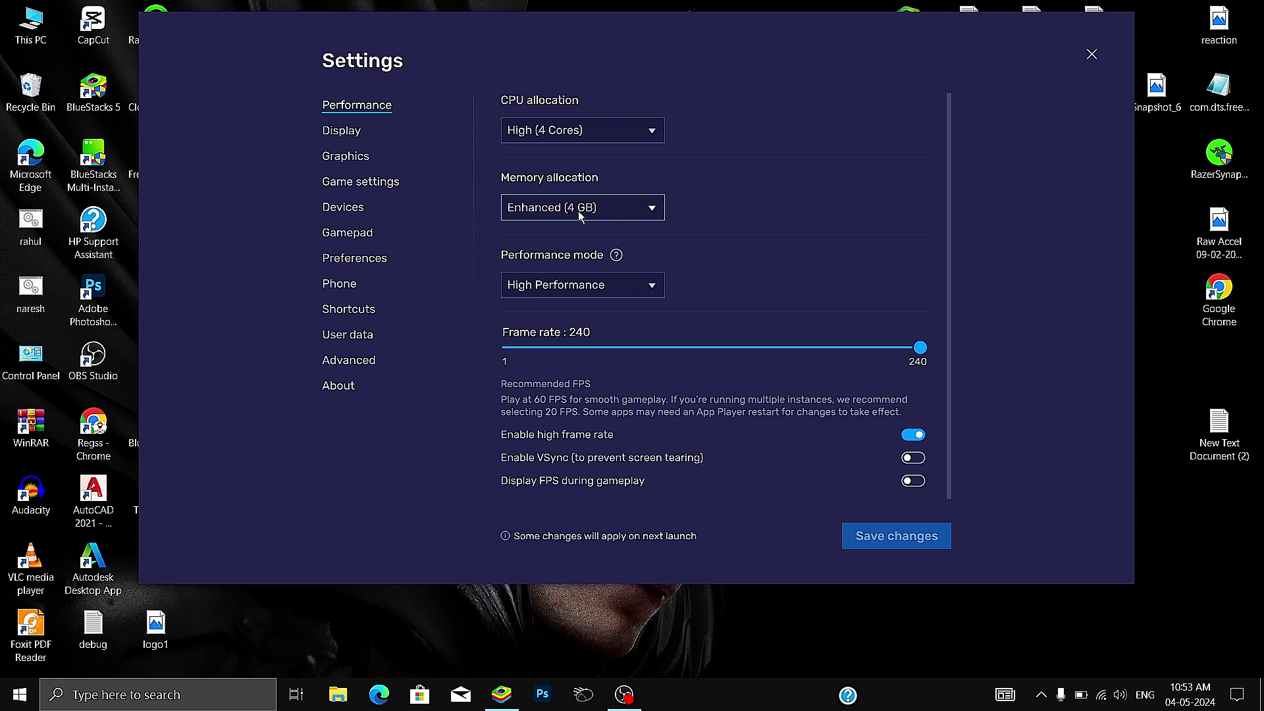
# - Choose High (4 Cores) as the emulator's CPU allocation and check the performance mode options
pyautogui.click(598, 133)
pyautogui.click(598, 134)
pyautogui.click(576, 137)
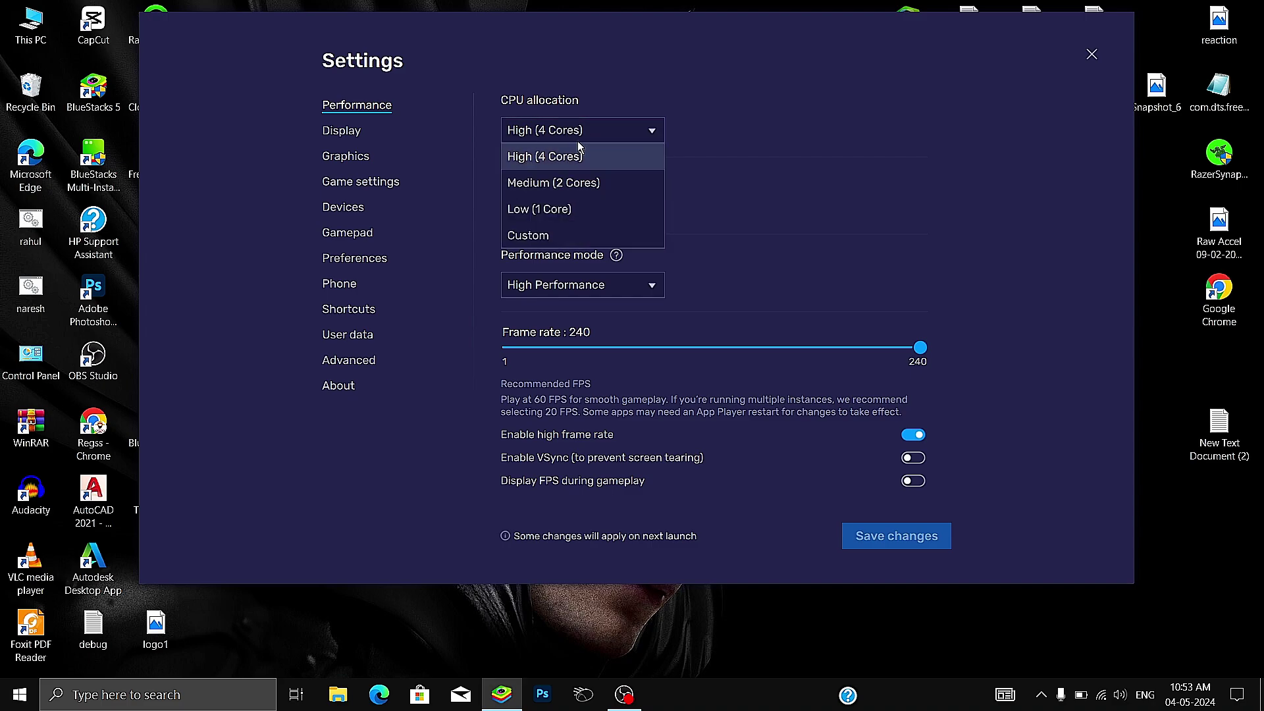
pyautogui.click(559, 158)
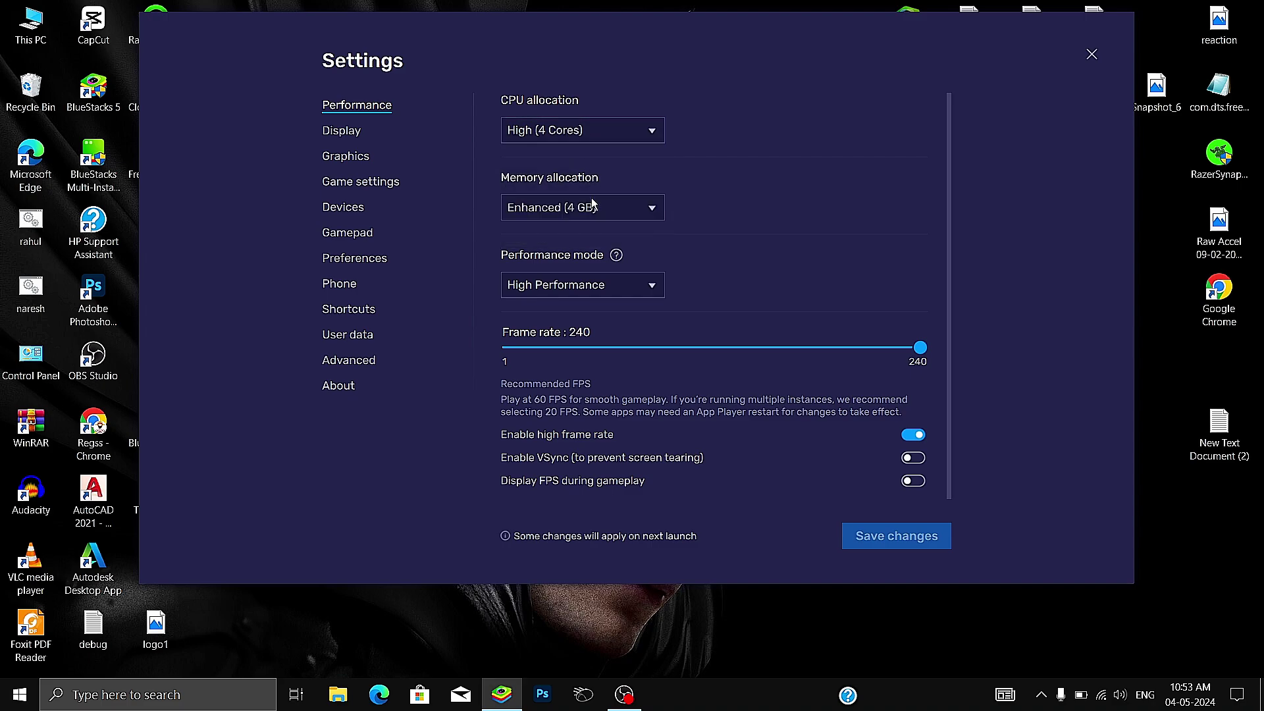
pyautogui.click(584, 286)
pyautogui.click(606, 341)
# - Set the emulator's display resolution to 1280 x 720 after trying 960 x 540 and 1600 x 900, and check the custom pixel density
pyautogui.click(352, 133)
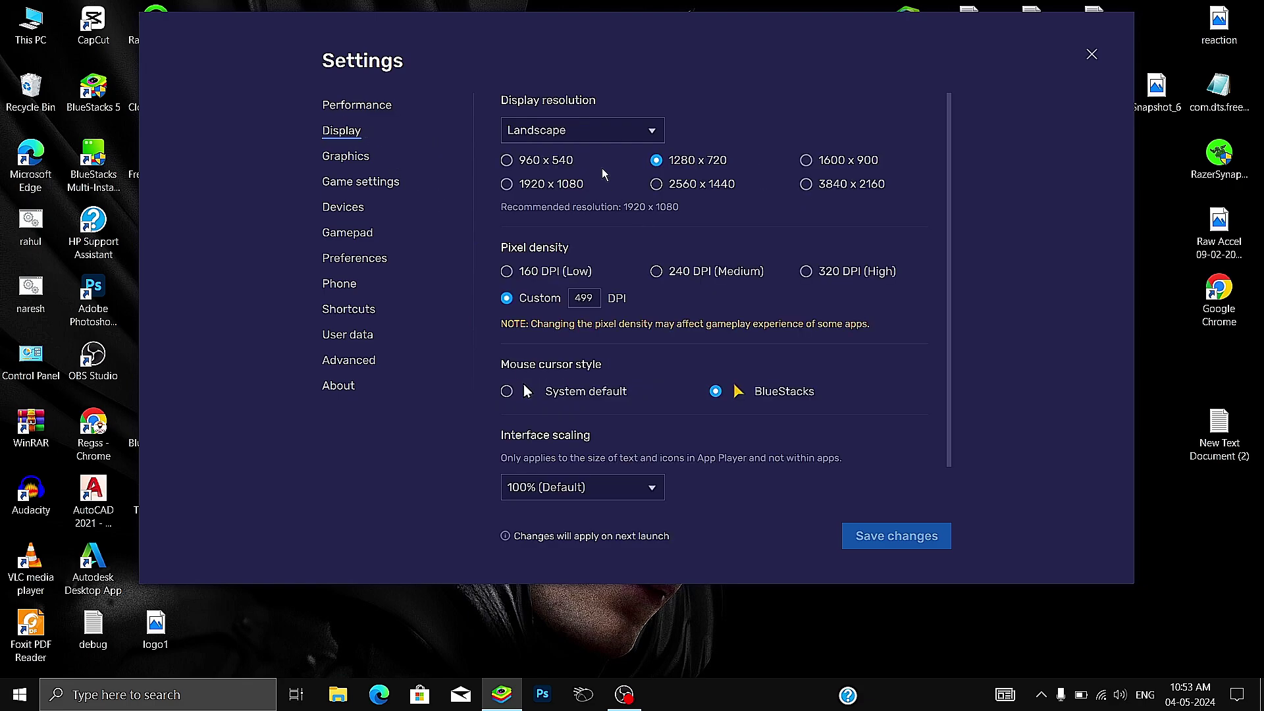
pyautogui.click(517, 168)
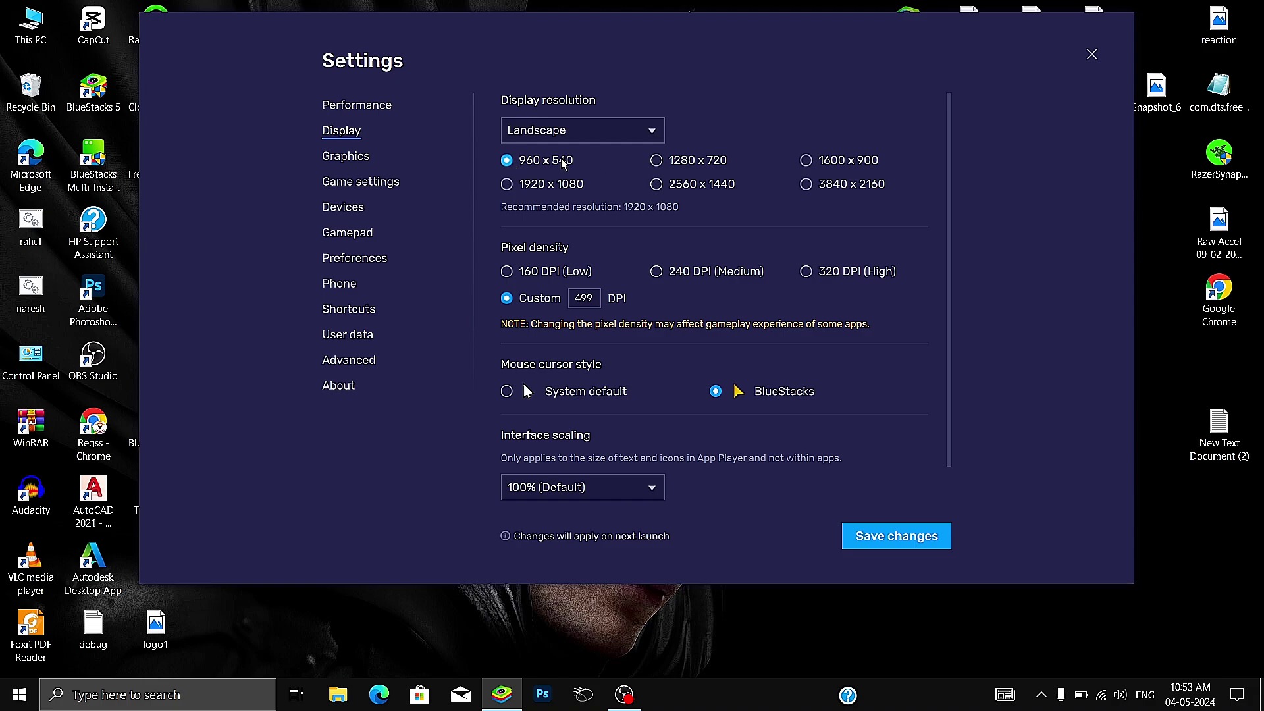
pyautogui.click(661, 160)
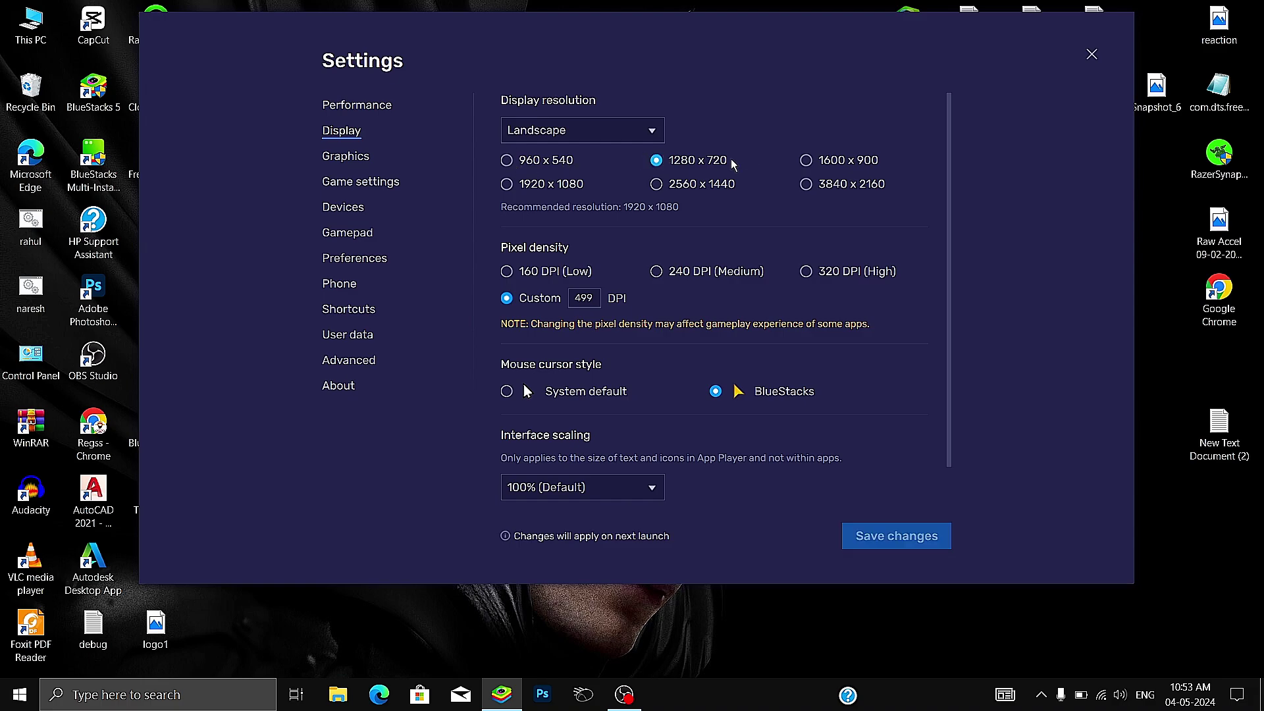
pyautogui.click(816, 161)
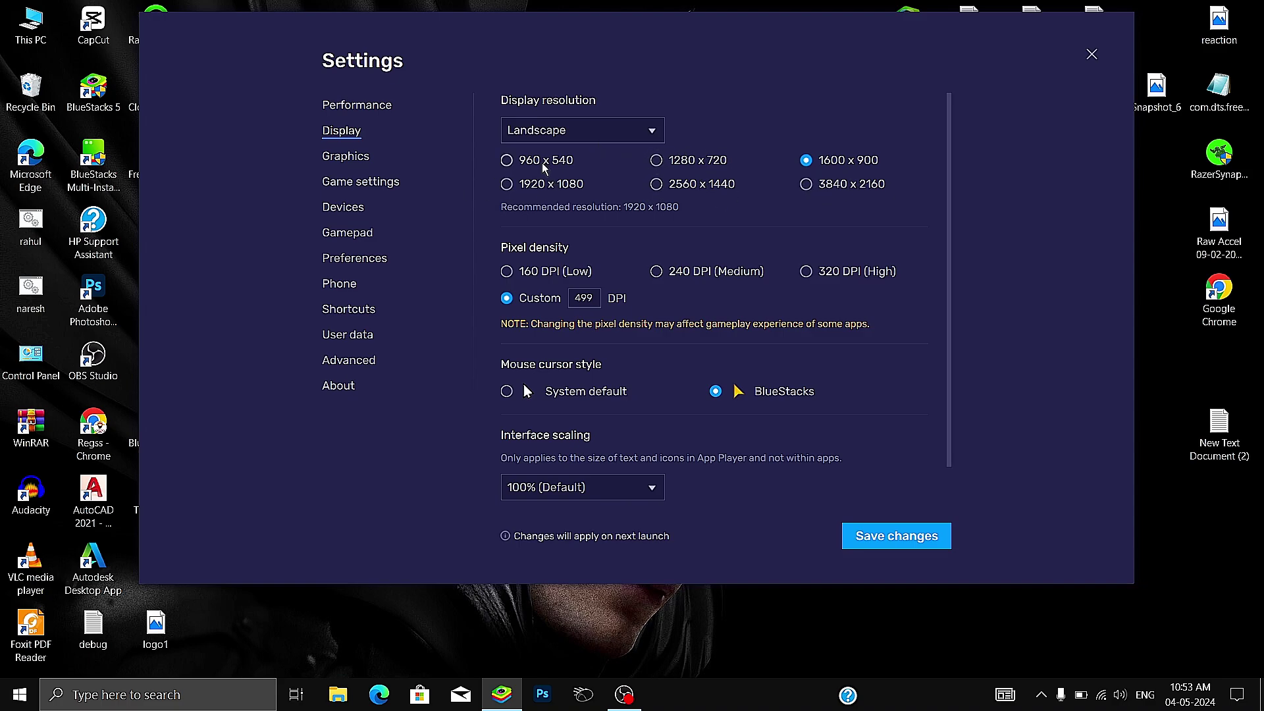
pyautogui.click(661, 162)
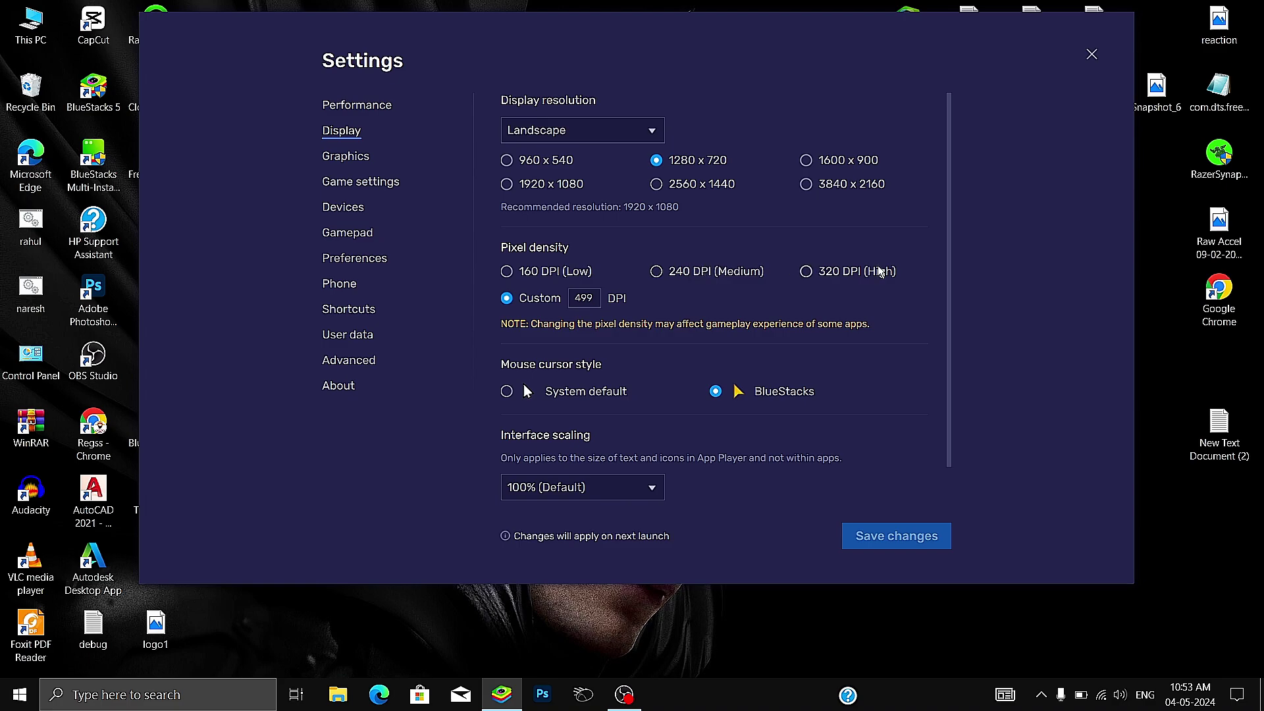
pyautogui.click(598, 300)
pyautogui.doubleClick(598, 301)
pyautogui.click(598, 301)
# - Set the interface renderer to Auto and ASTC textures to Software decoding in the emulator's graphics settings
pyautogui.click(358, 161)
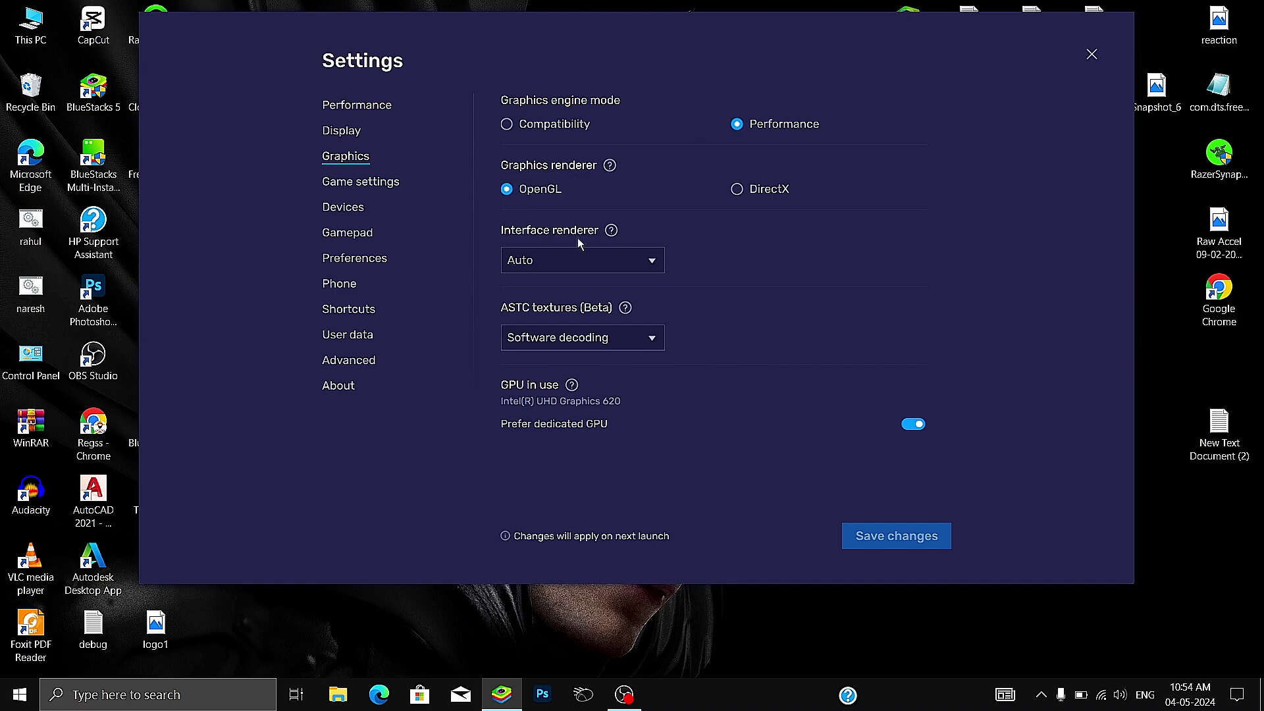
pyautogui.click(649, 260)
pyautogui.click(564, 280)
pyautogui.click(601, 340)
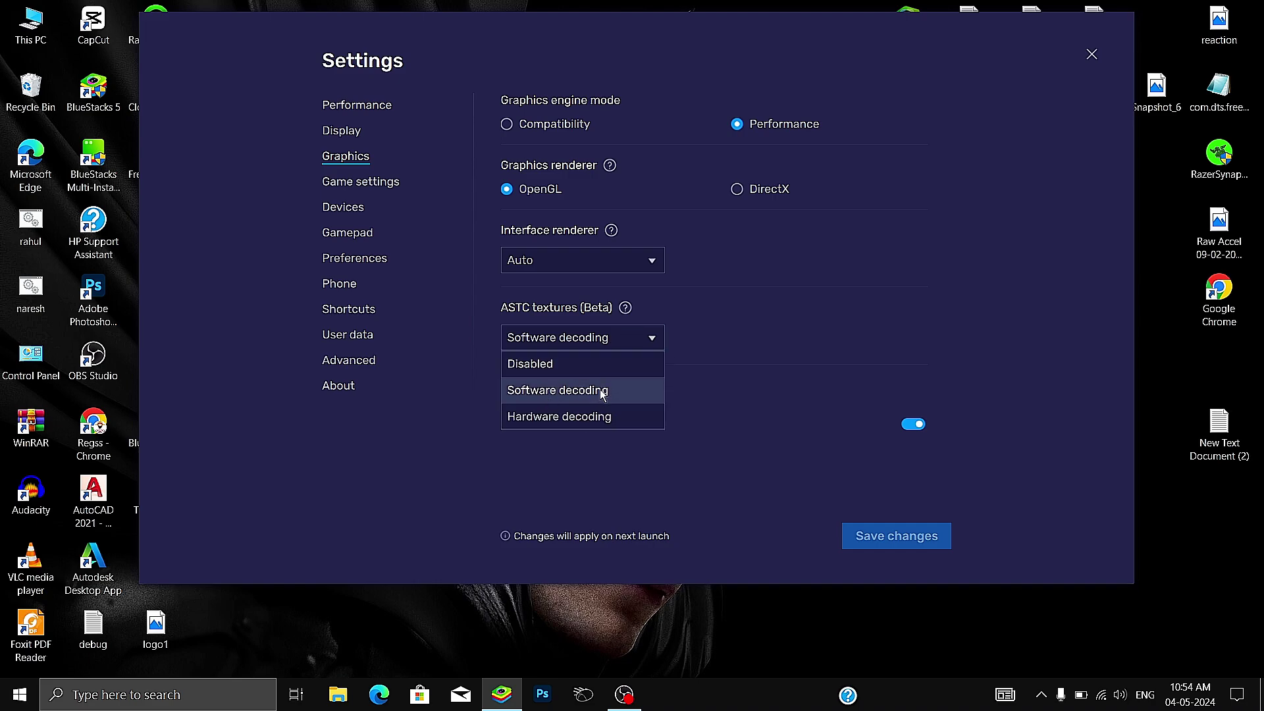
pyautogui.click(586, 414)
pyautogui.click(580, 341)
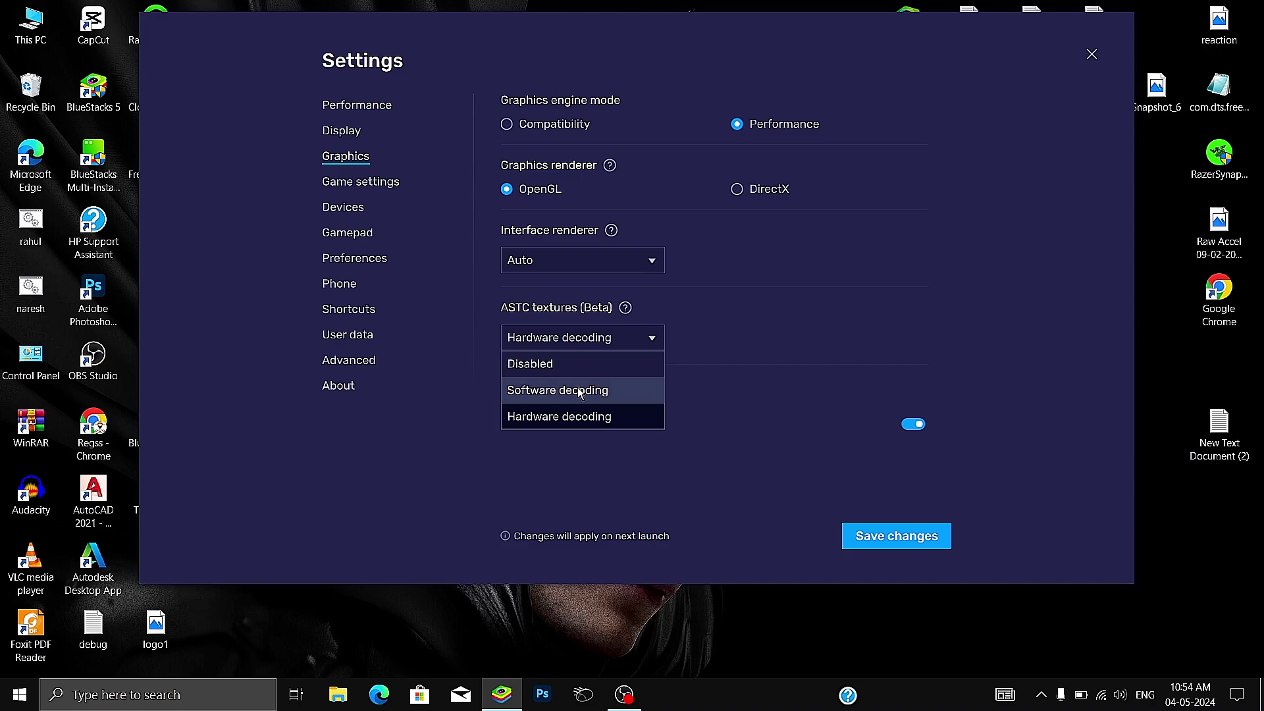
pyautogui.click(579, 391)
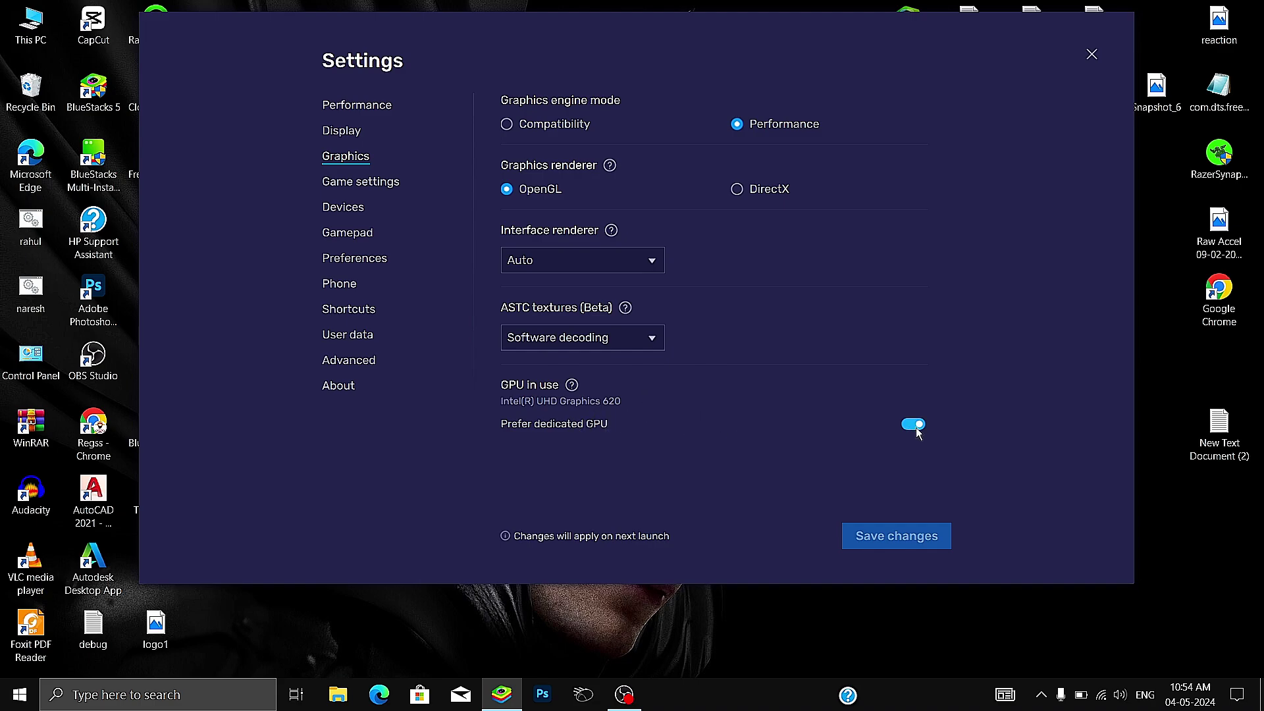
# - Review the game, device, gamepad, preference and phone settings, including the predefined device profile
pyautogui.click(366, 191)
pyautogui.click(355, 213)
pyautogui.click(353, 233)
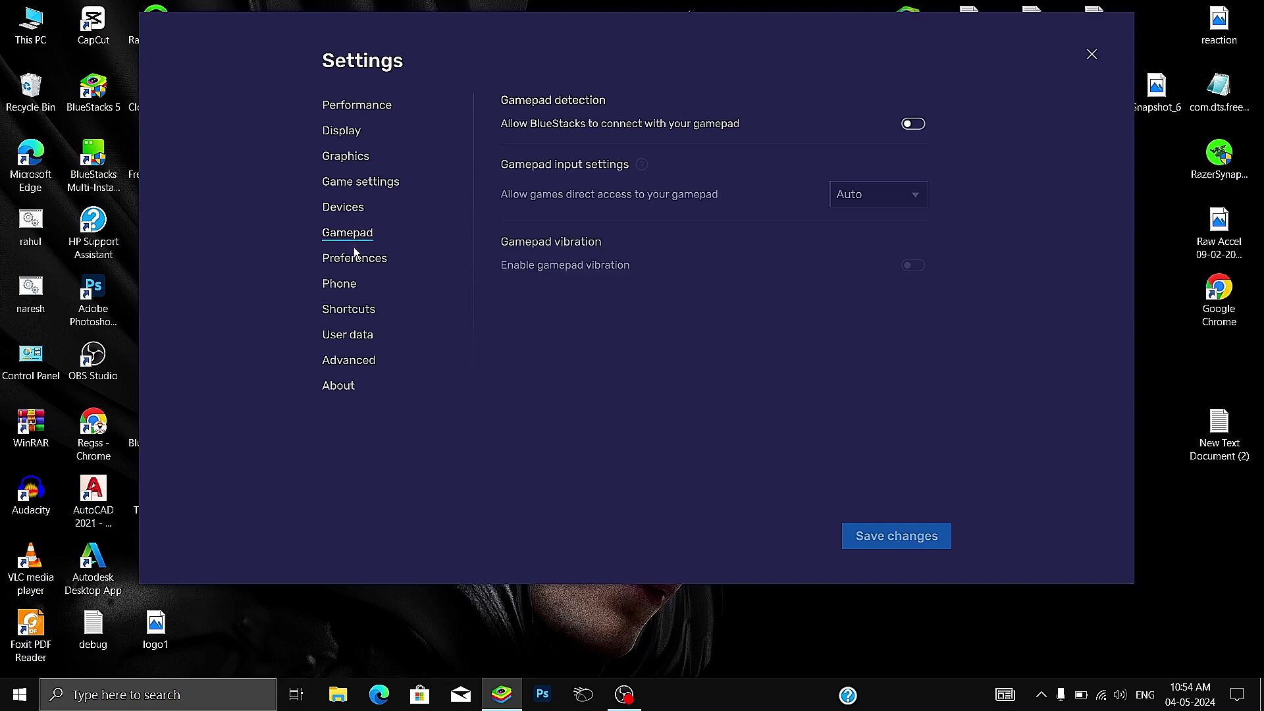
pyautogui.click(353, 254)
pyautogui.click(348, 283)
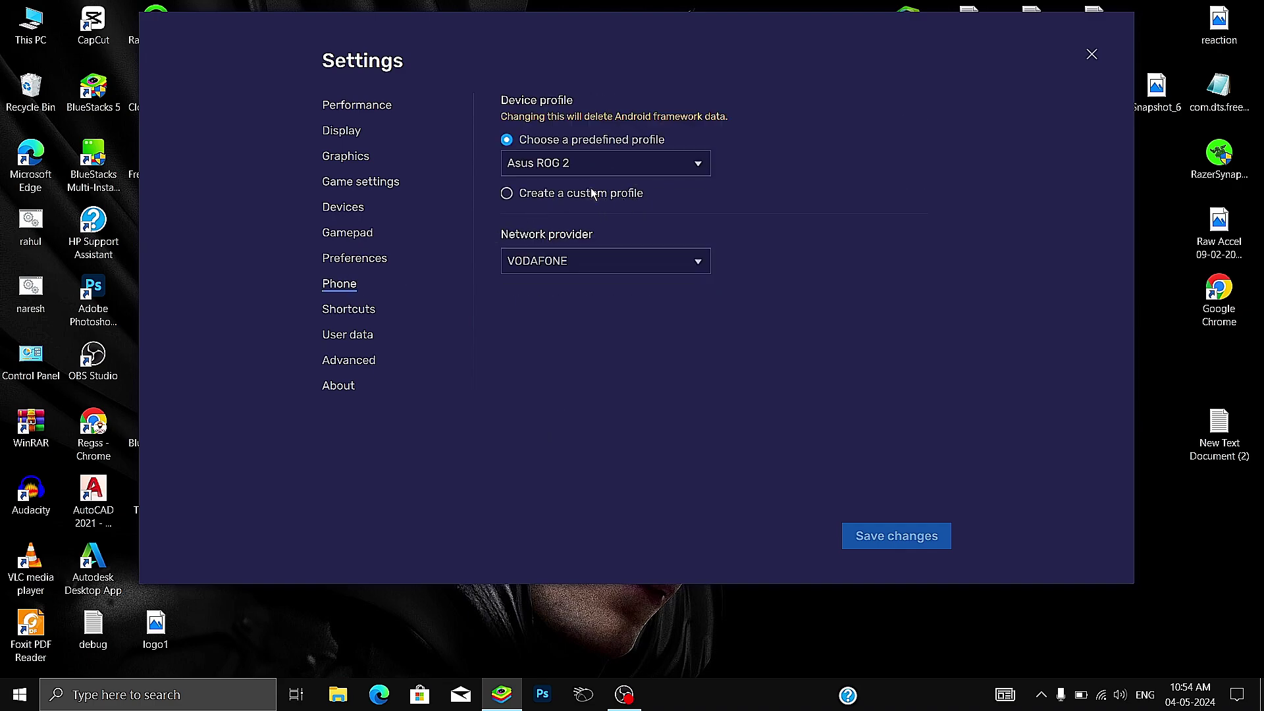
pyautogui.click(586, 169)
pyautogui.click(586, 169)
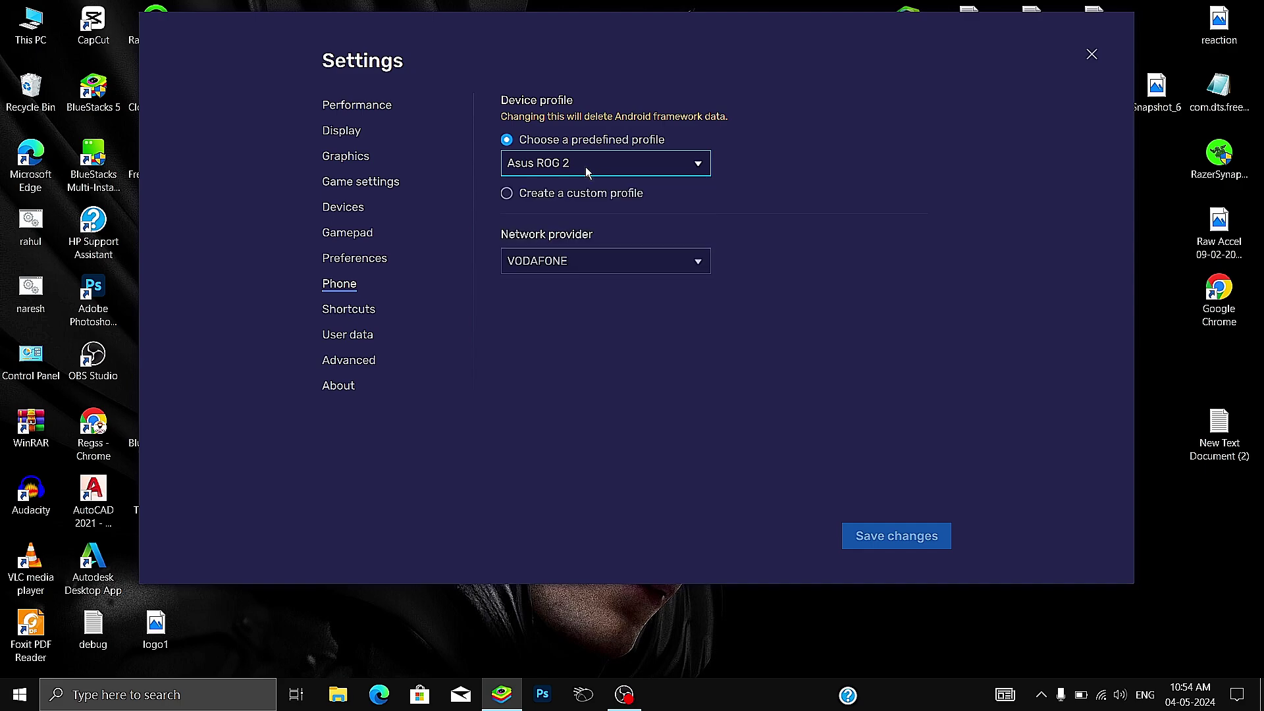
# - Run the emulator's disk cleanup from its user data settings to free up unused space
pyautogui.click(368, 309)
pyautogui.click(352, 338)
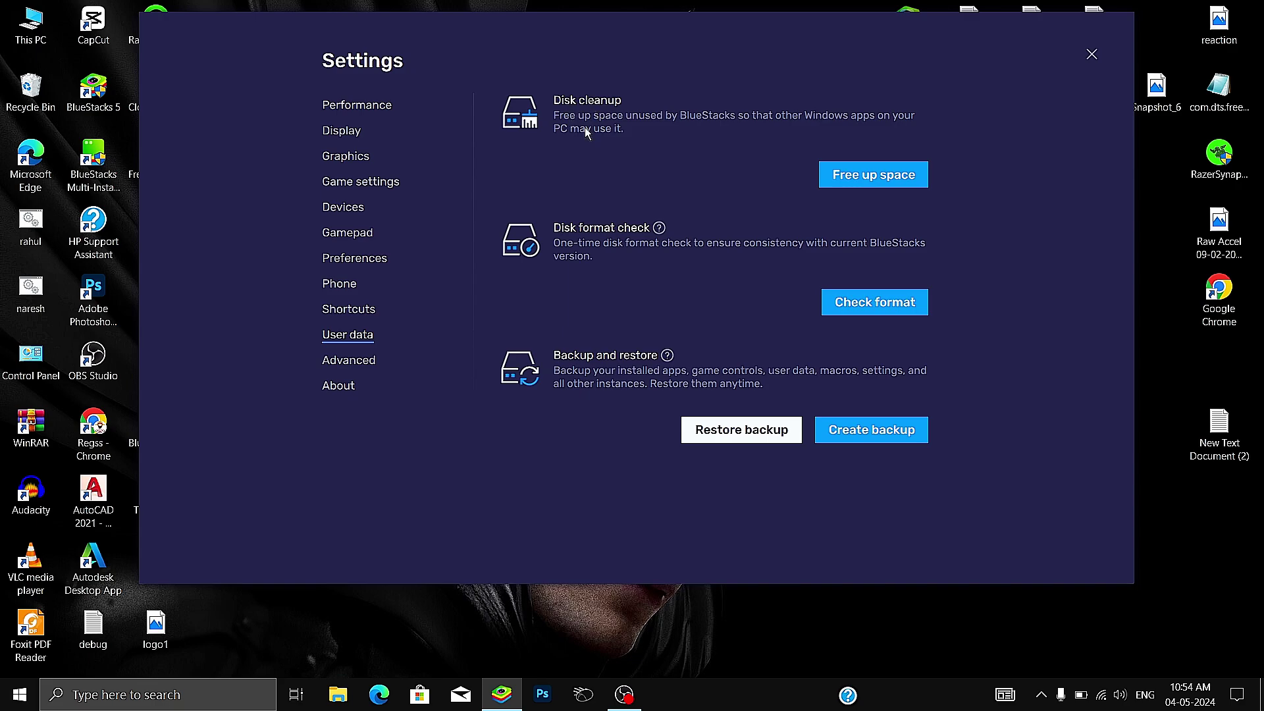
pyautogui.click(880, 181)
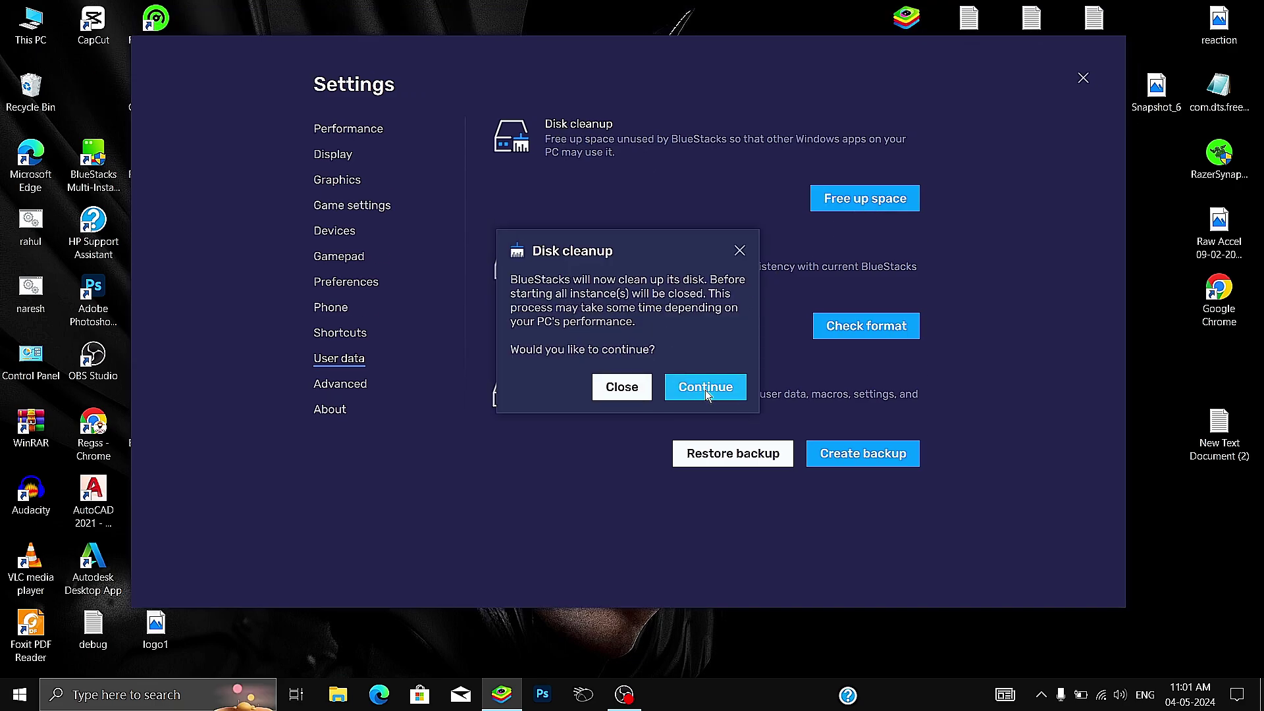
pyautogui.click(705, 390)
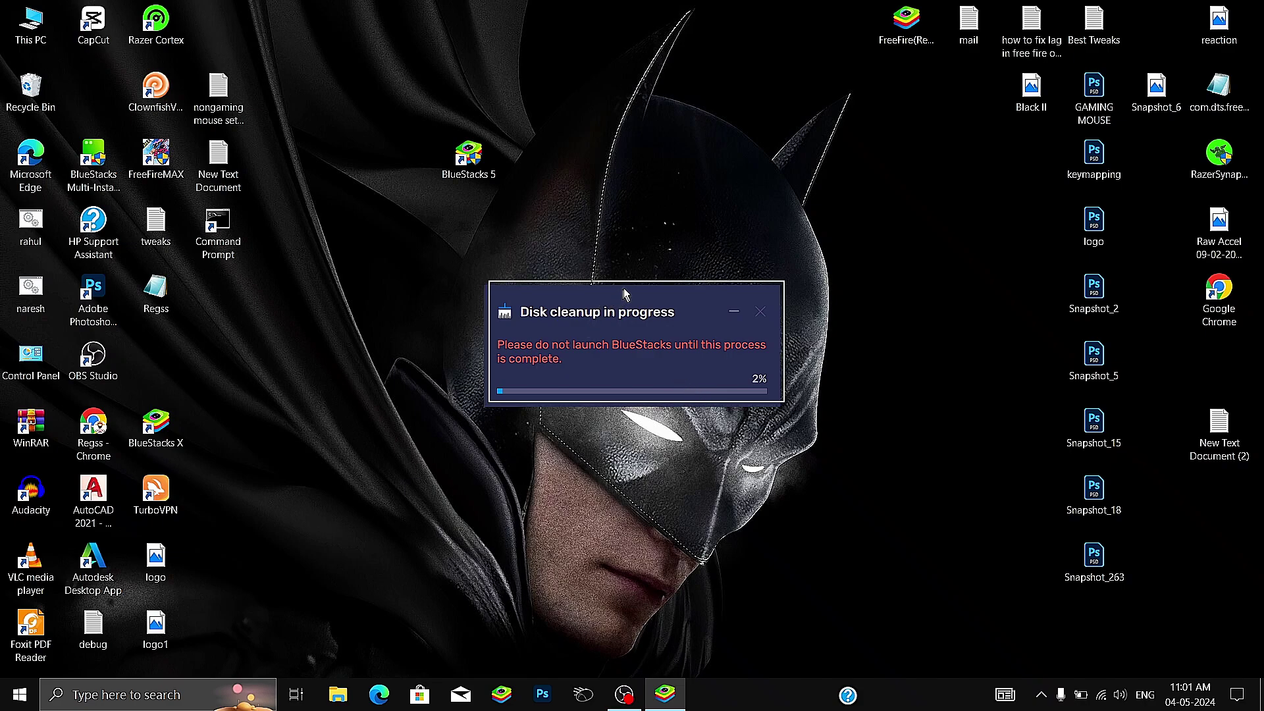
pyautogui.moveTo(625, 294); pyautogui.dragTo(631, 288)
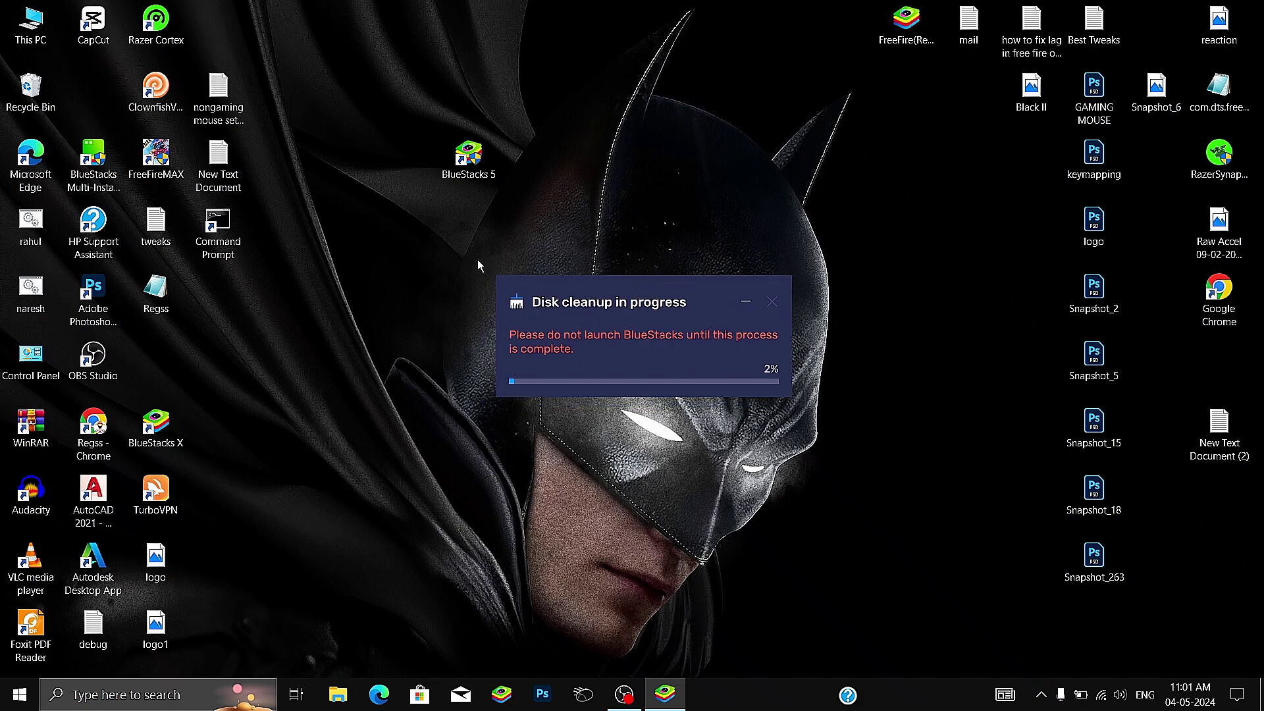
pyautogui.moveTo(458, 237); pyautogui.dragTo(811, 417)
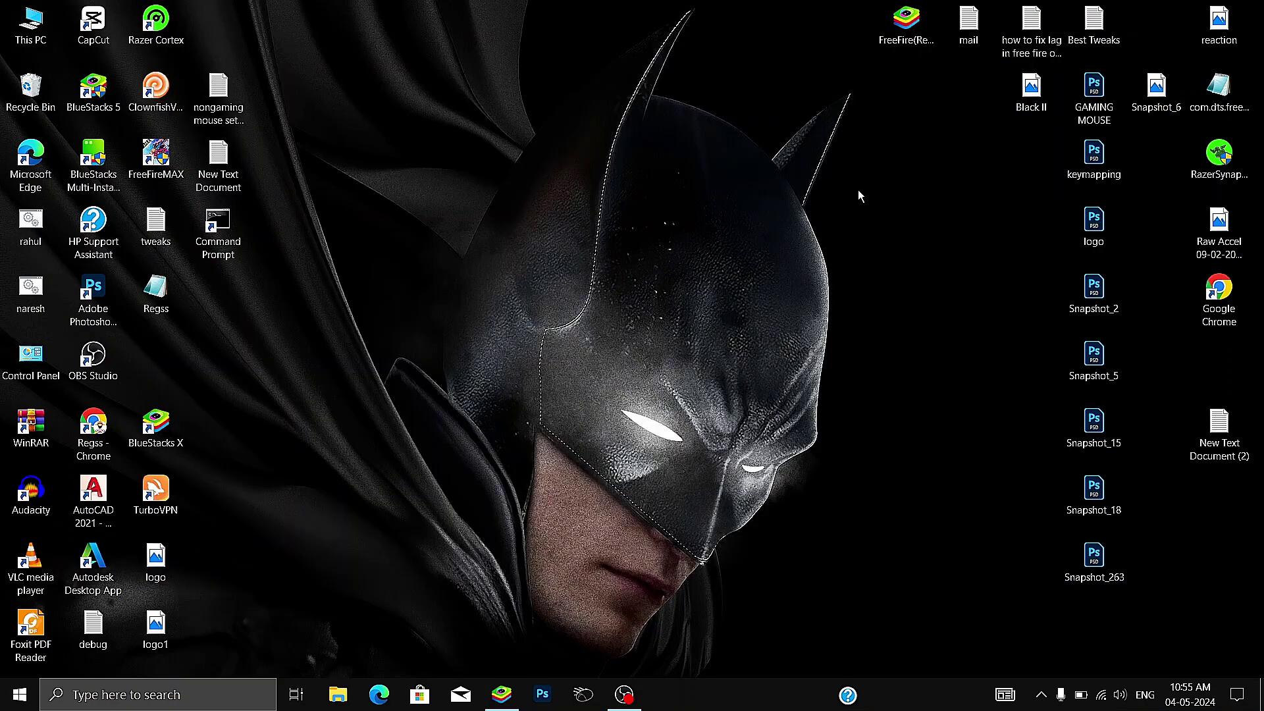
# - Refresh the desktop, search Windows for the Graphics settings and expand the BlueStacks entry there
pyautogui.rightClick(859, 190)
pyautogui.click(889, 239)
pyautogui.click(155, 702)
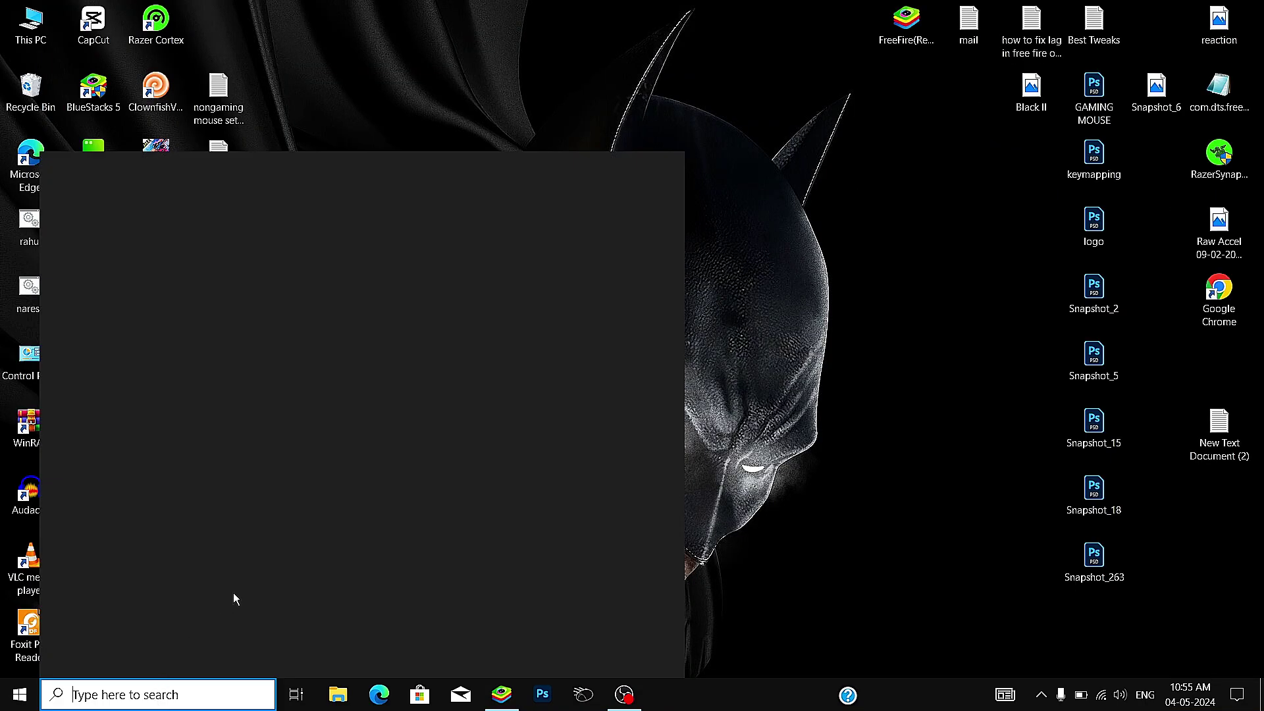
pyautogui.write('gra')
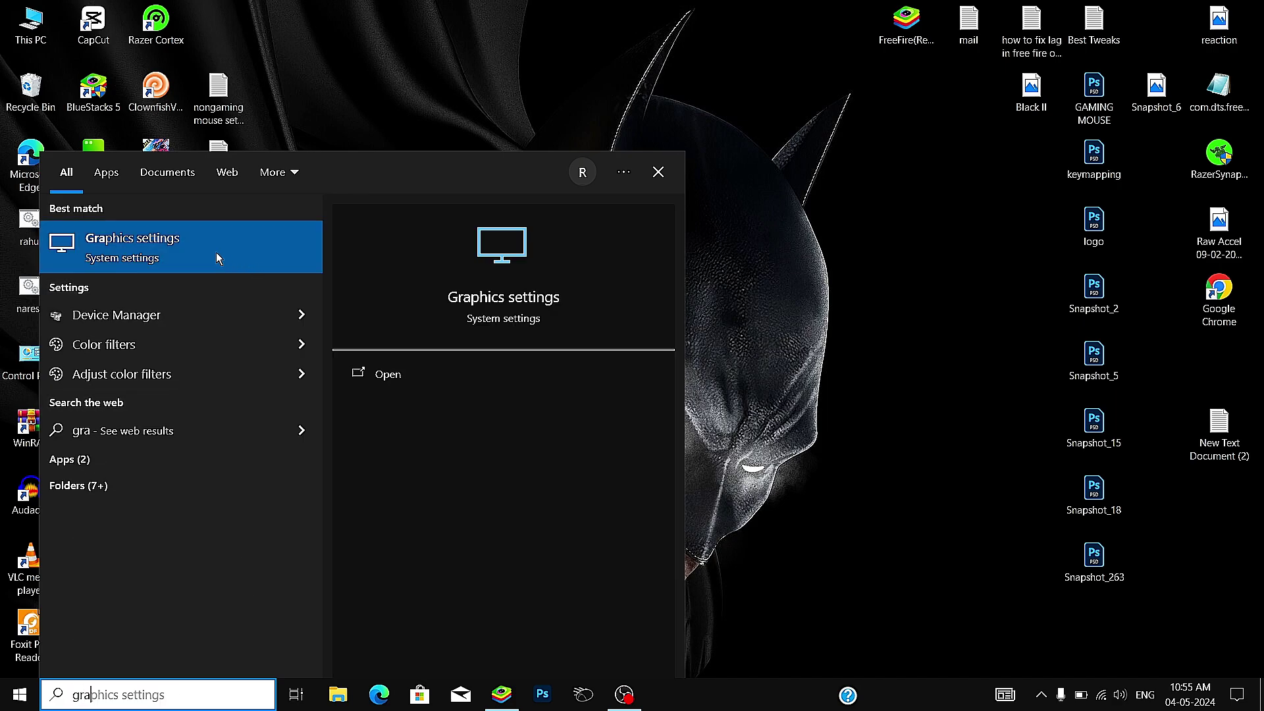
pyautogui.click(201, 262)
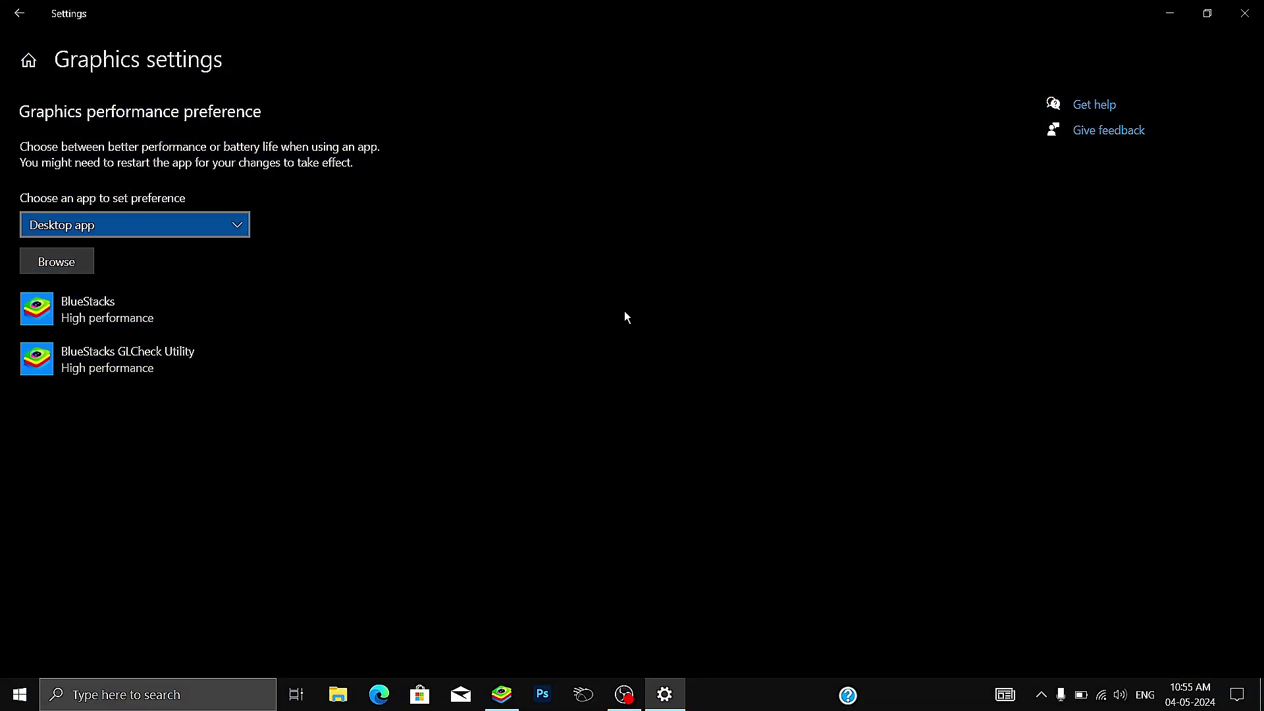
pyautogui.click(166, 320)
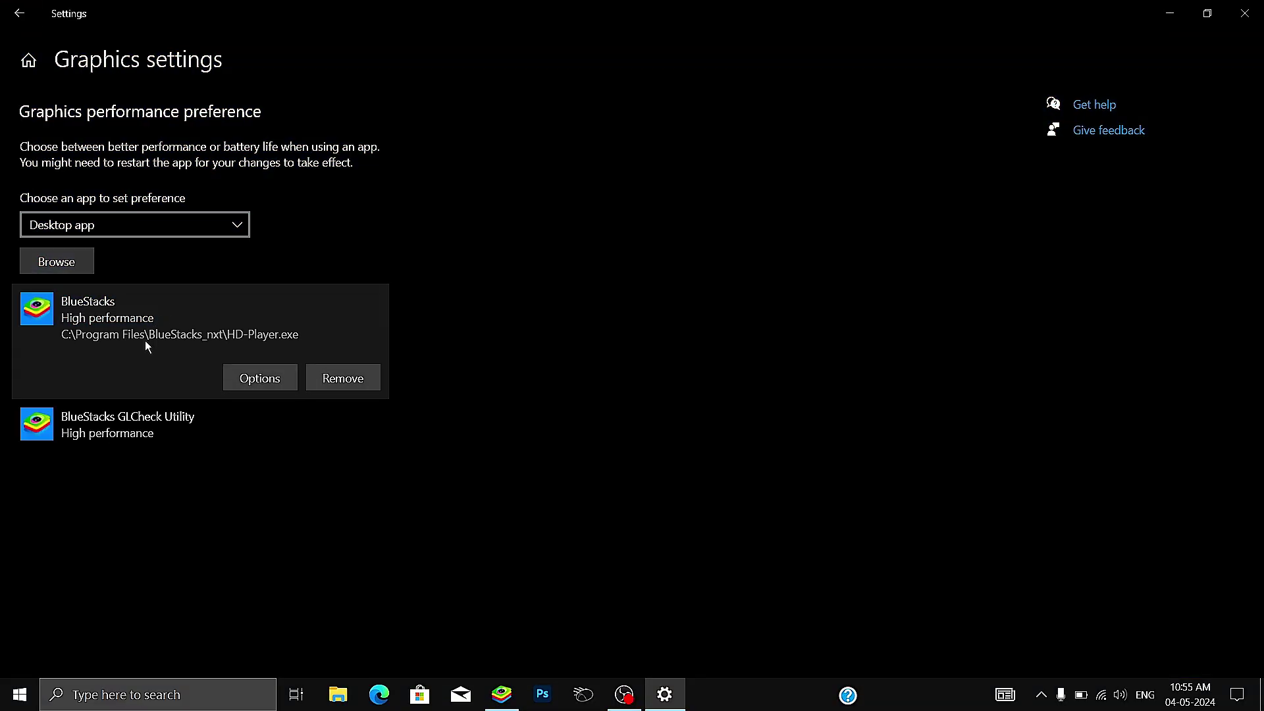
# - Browse for a desktop app from This PC to the folder C:\Program Files\BlueStacks_nxt
pyautogui.click(70, 269)
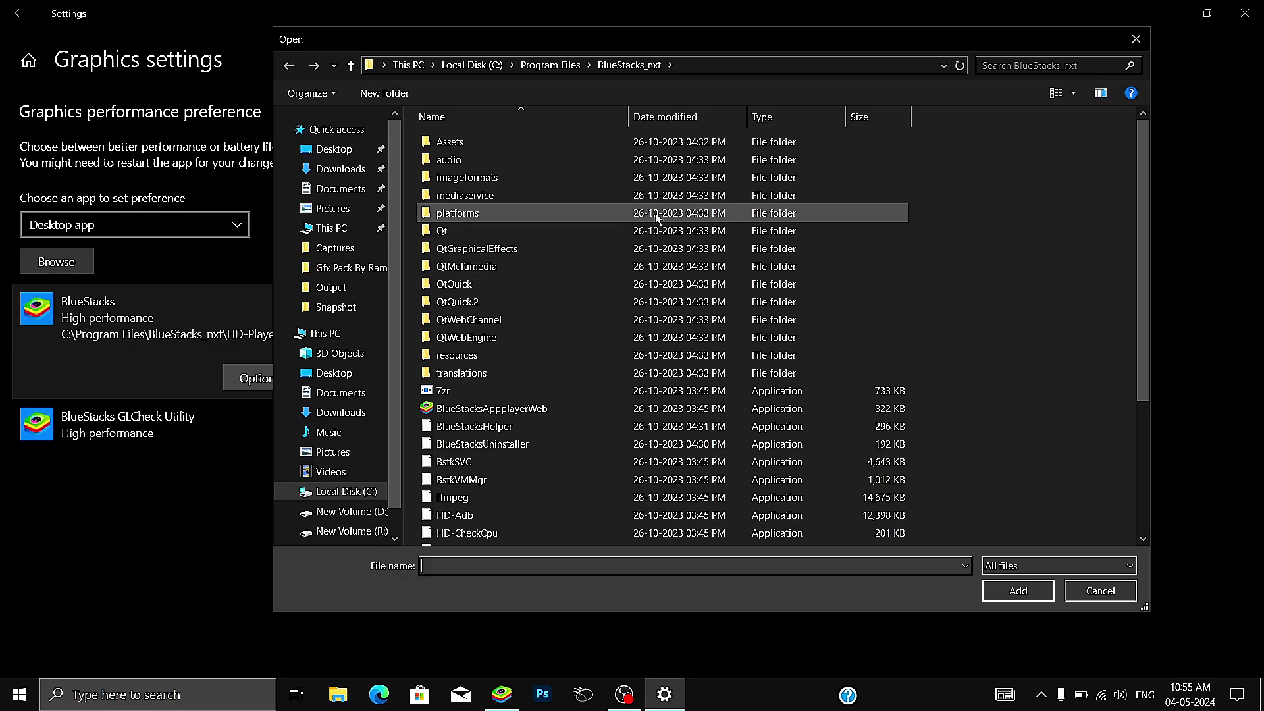
pyautogui.scroll(-3, 836, 339)
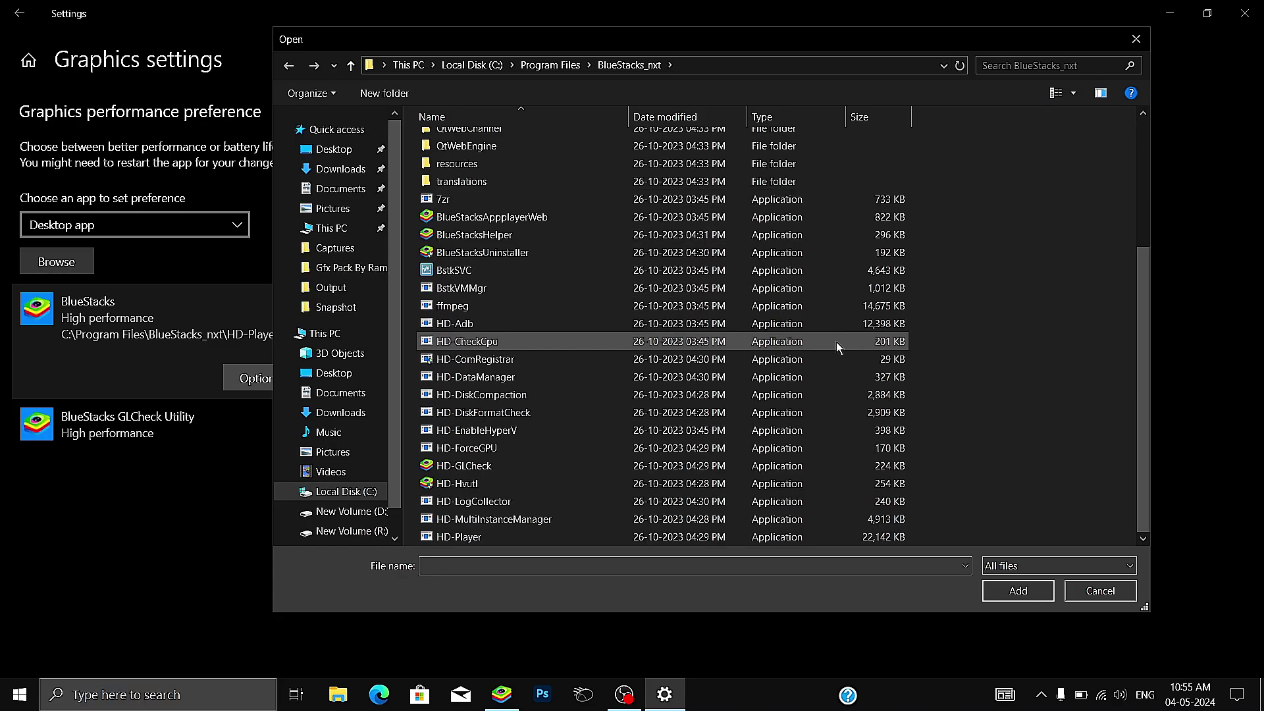
pyautogui.scroll(3, 823, 316)
pyautogui.click(490, 64)
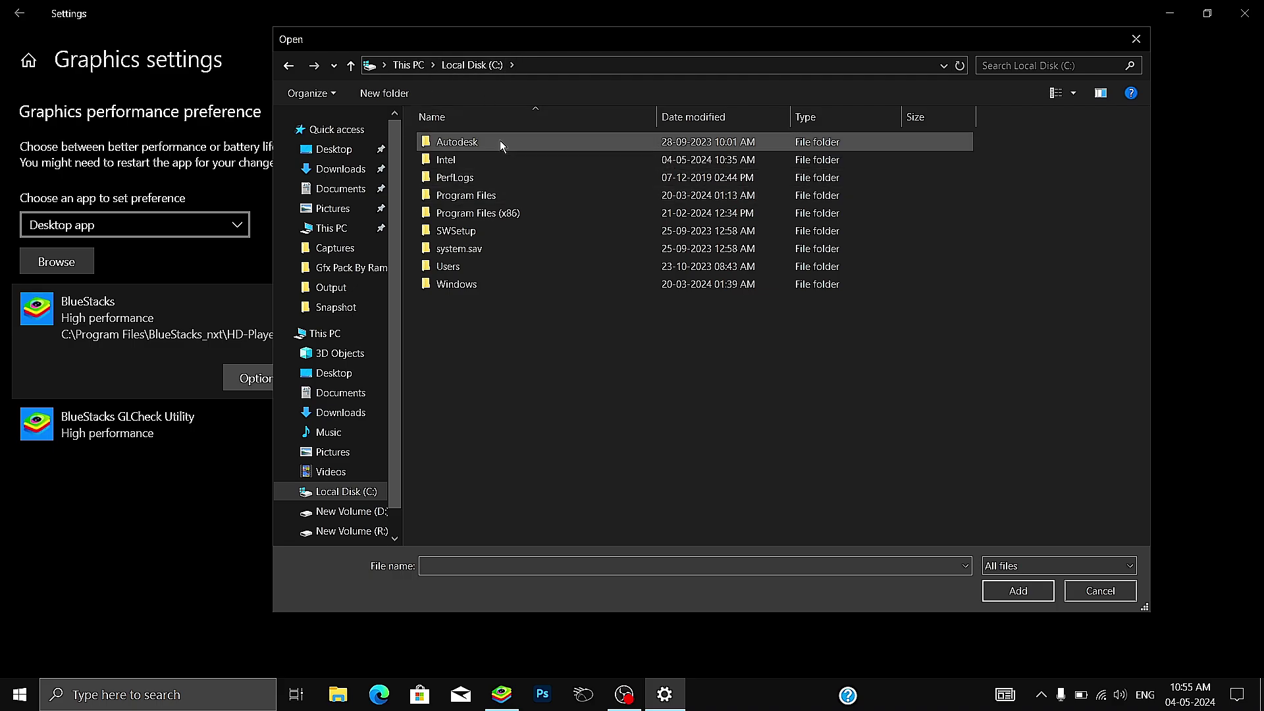
pyautogui.click(397, 66)
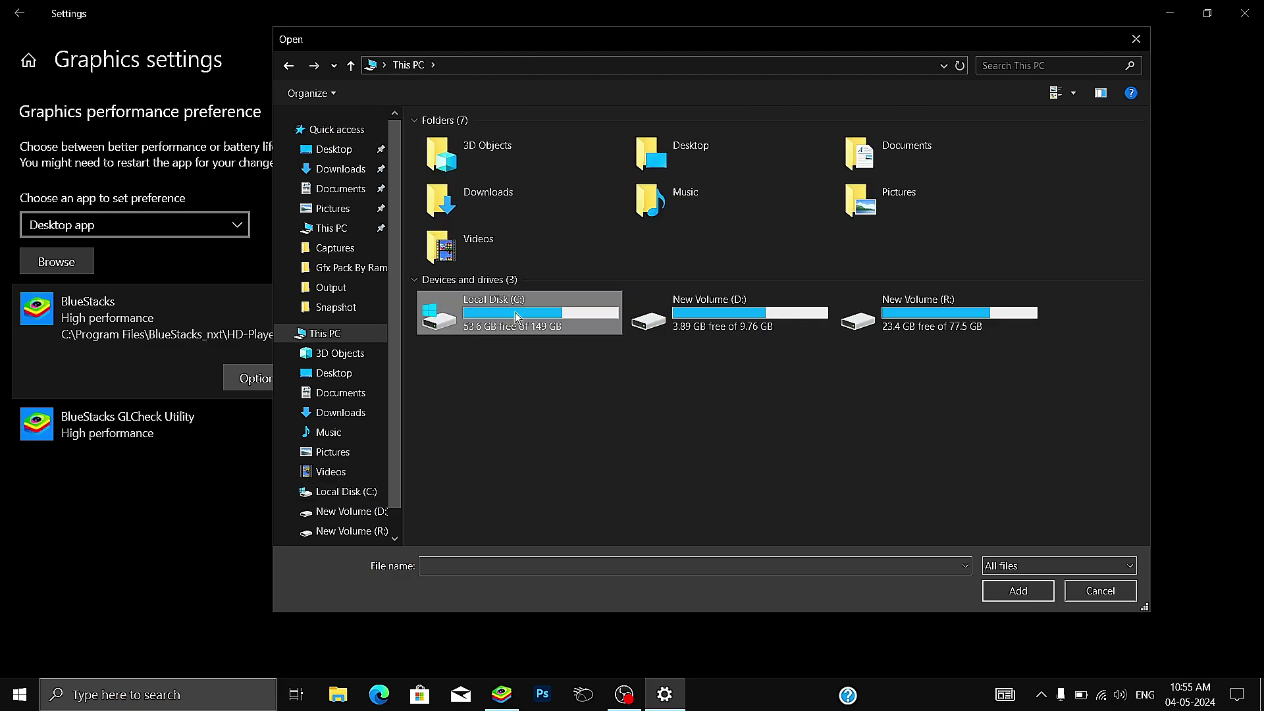
pyautogui.doubleClick(522, 322)
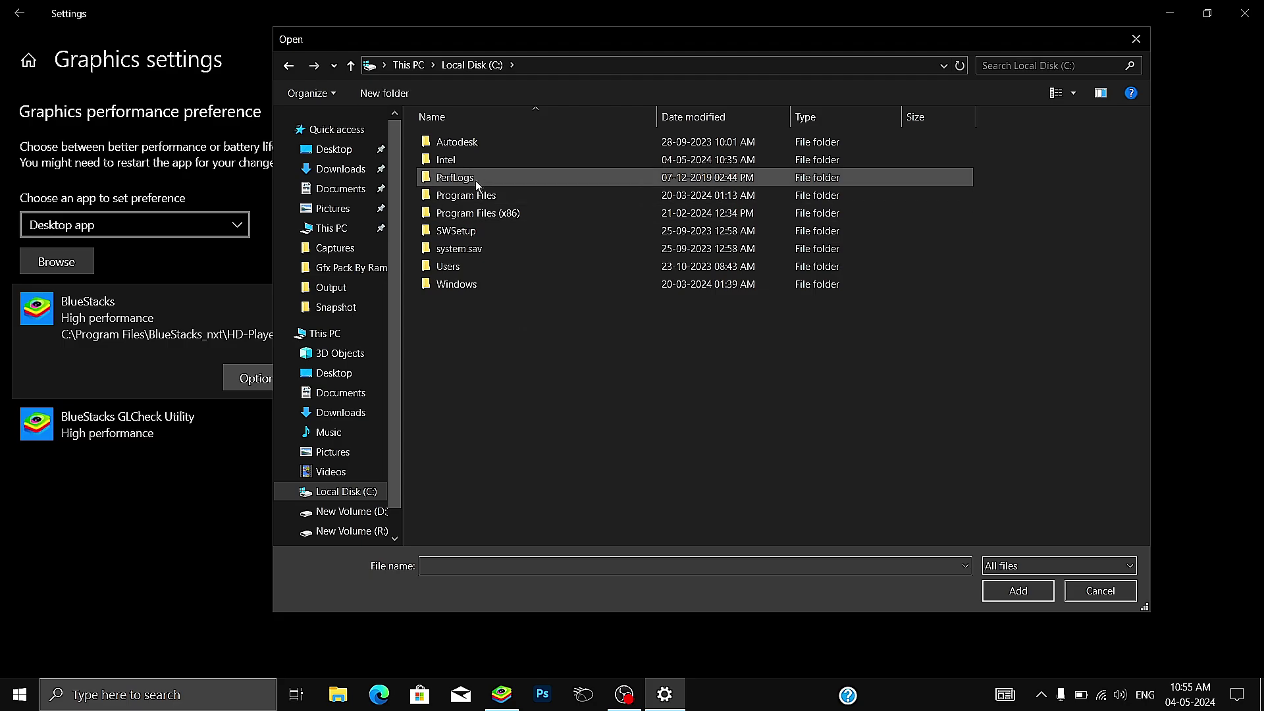
pyautogui.doubleClick(511, 196)
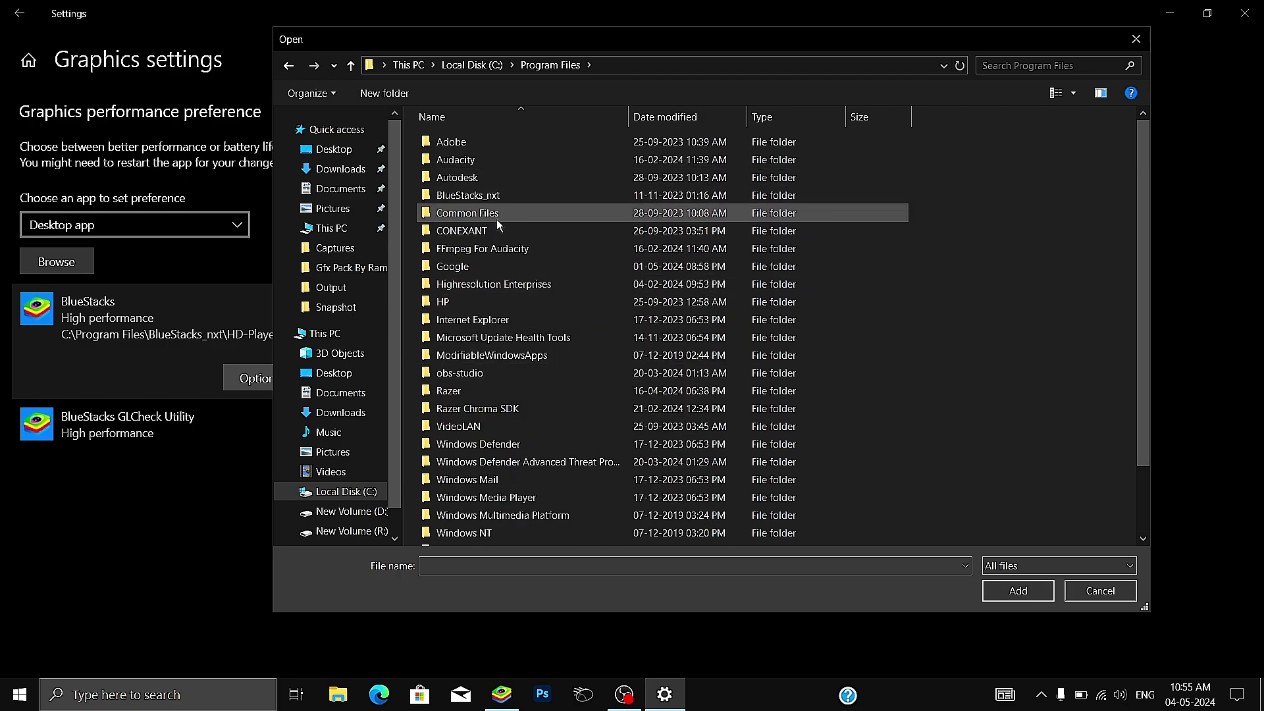
pyautogui.click(462, 198)
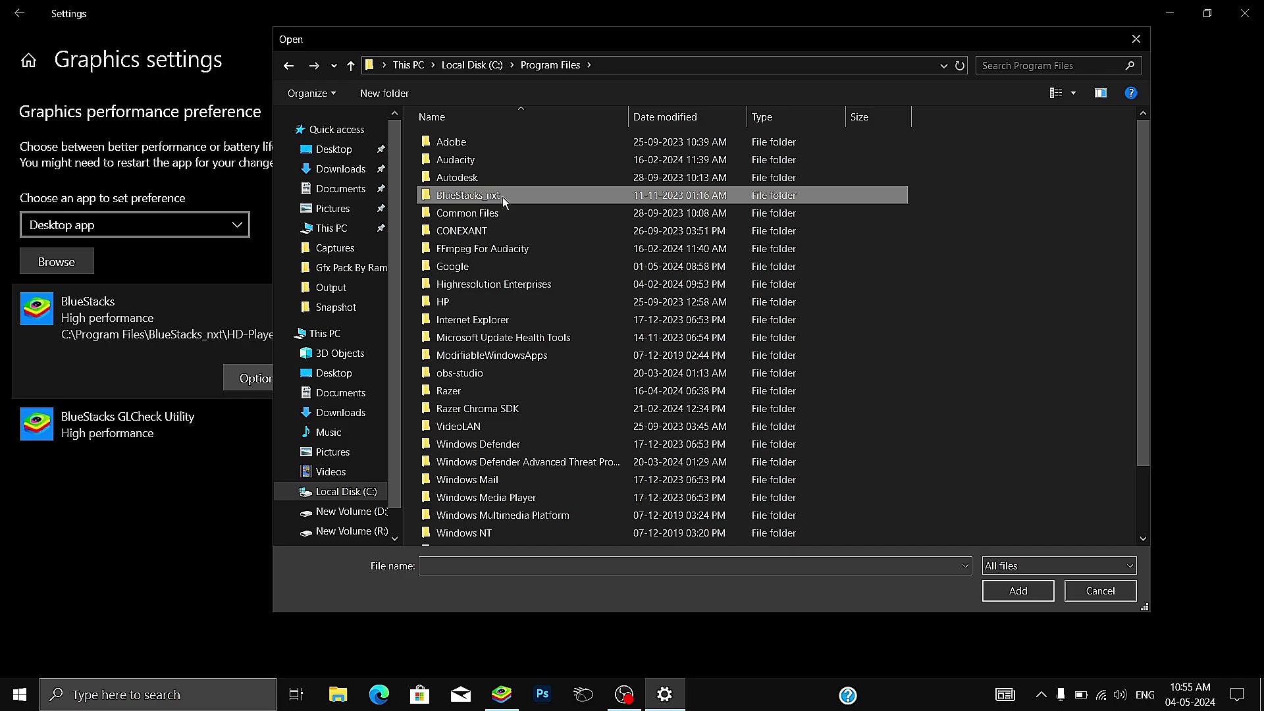
pyautogui.doubleClick(503, 197)
# - Try to add HD-Player from the BlueStacks_nxt folder to the graphics preference app list
pyautogui.scroll(-3, 535, 351)
pyautogui.scroll(-1, 533, 345)
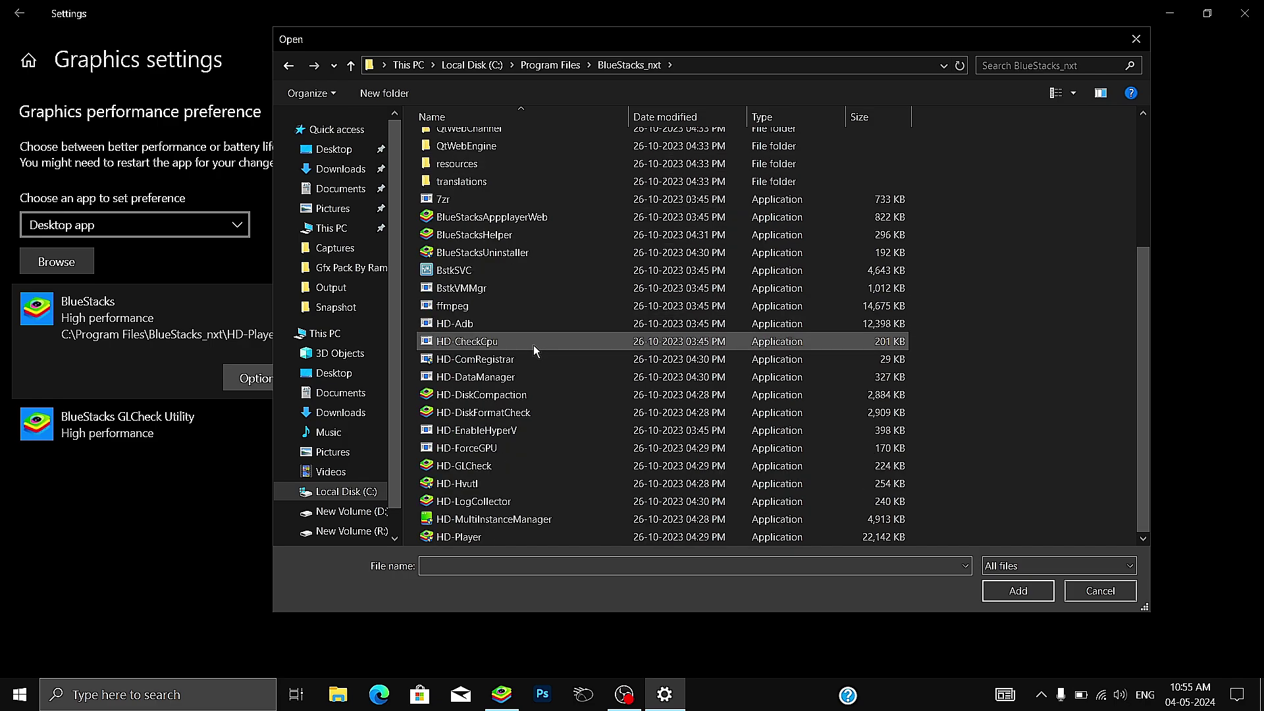
pyautogui.click(461, 538)
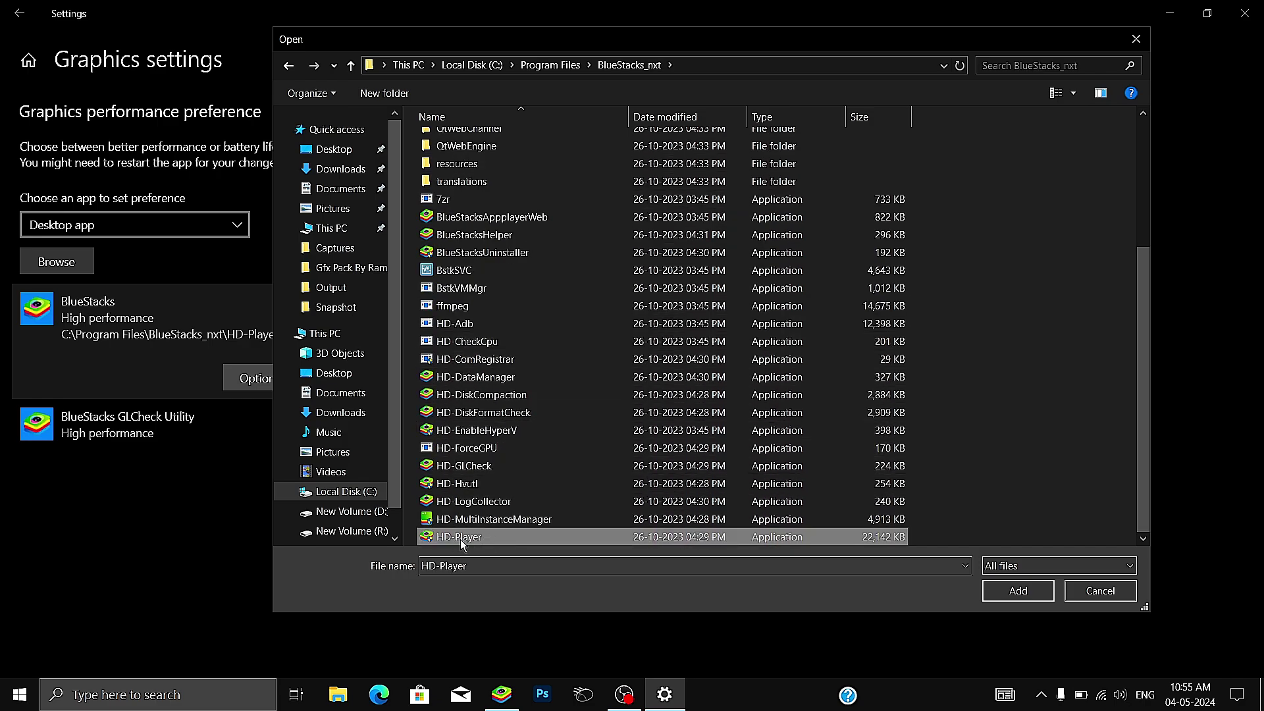
pyautogui.click(1035, 593)
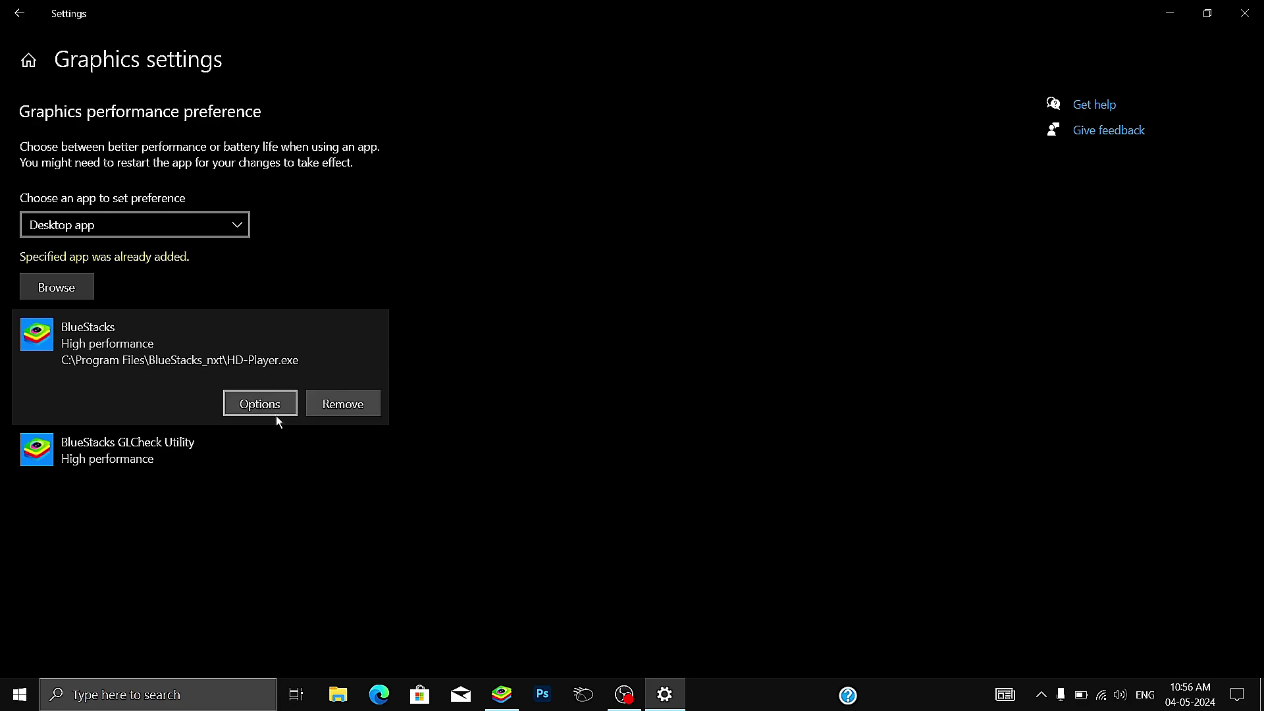
# - Save High performance as the graphics preference for BlueStacks and close the Windows settings
pyautogui.click(254, 403)
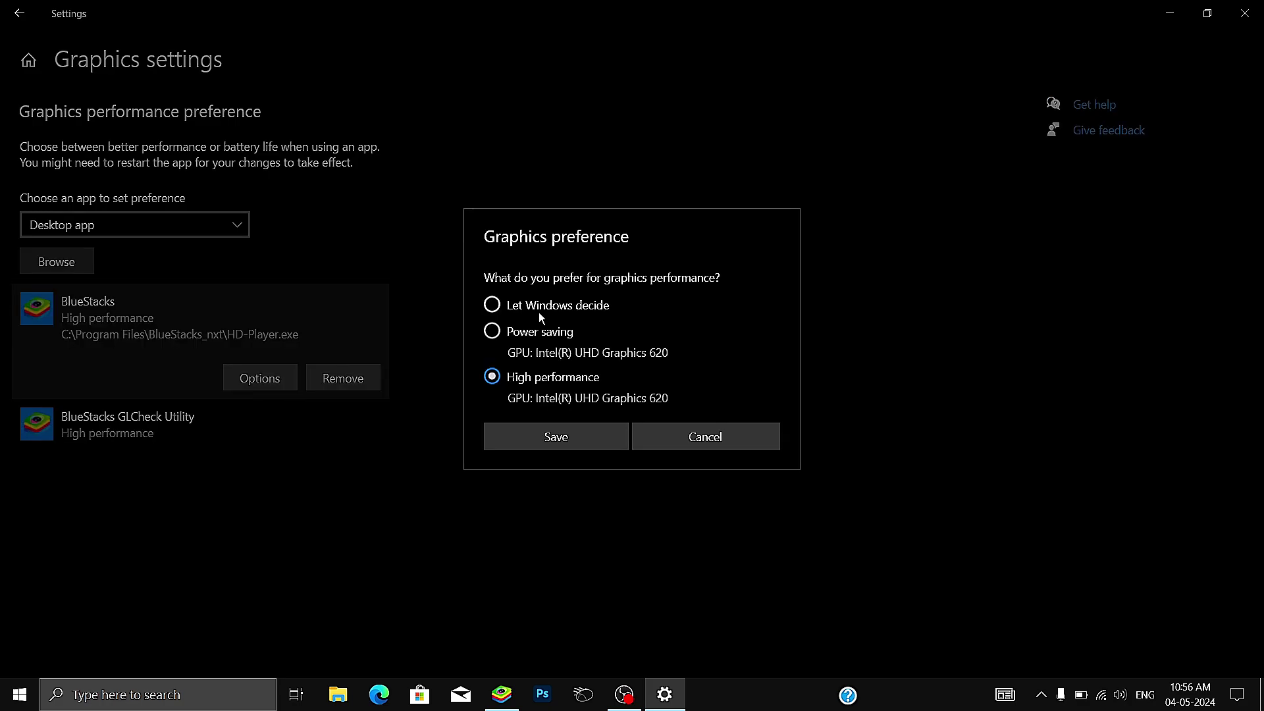
pyautogui.click(515, 337)
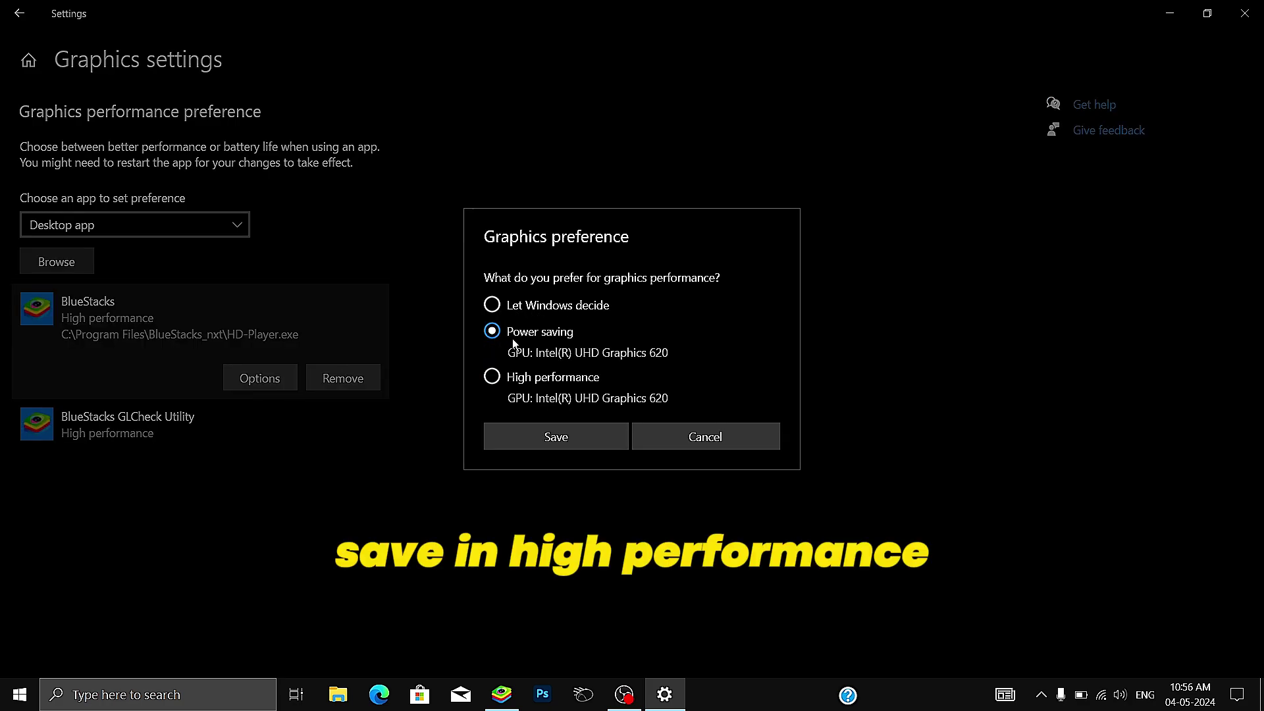
pyautogui.click(493, 378)
pyautogui.click(565, 437)
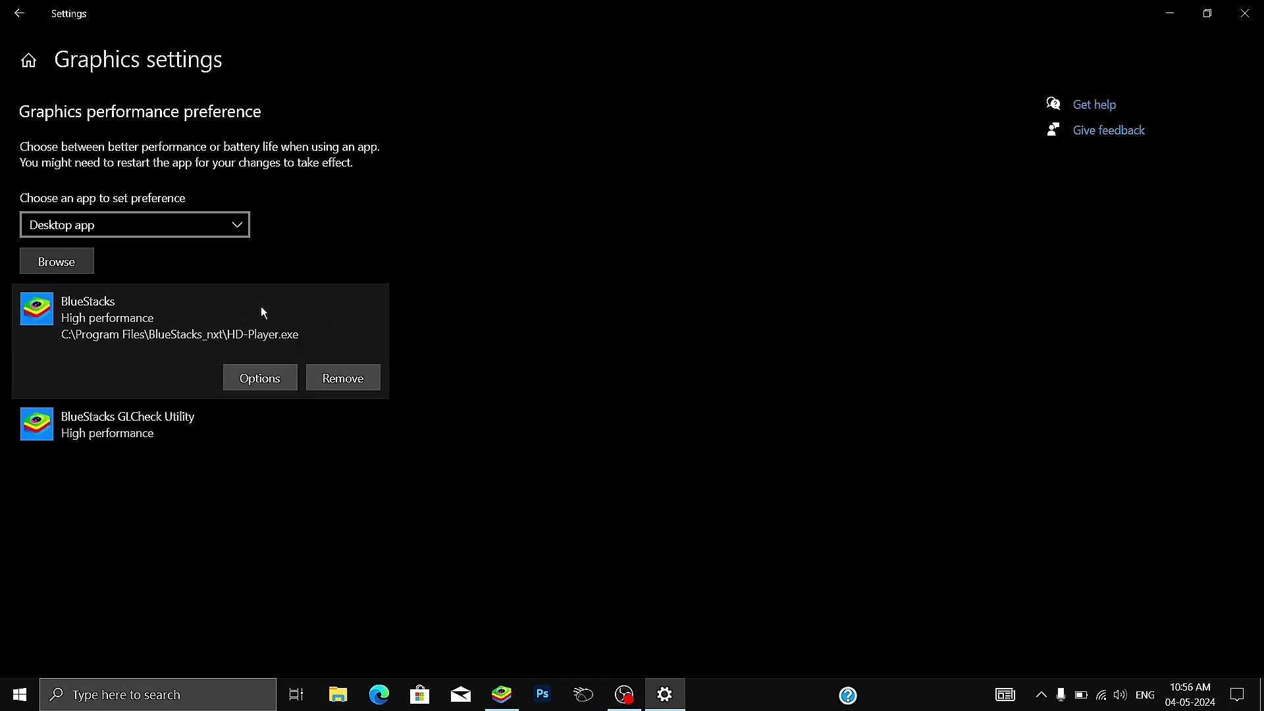
pyautogui.click(1245, 13)
# - Refresh the desktop, move the BlueStacks 5 shortcut to an empty area and open its compatibility properties
pyautogui.rightClick(732, 242)
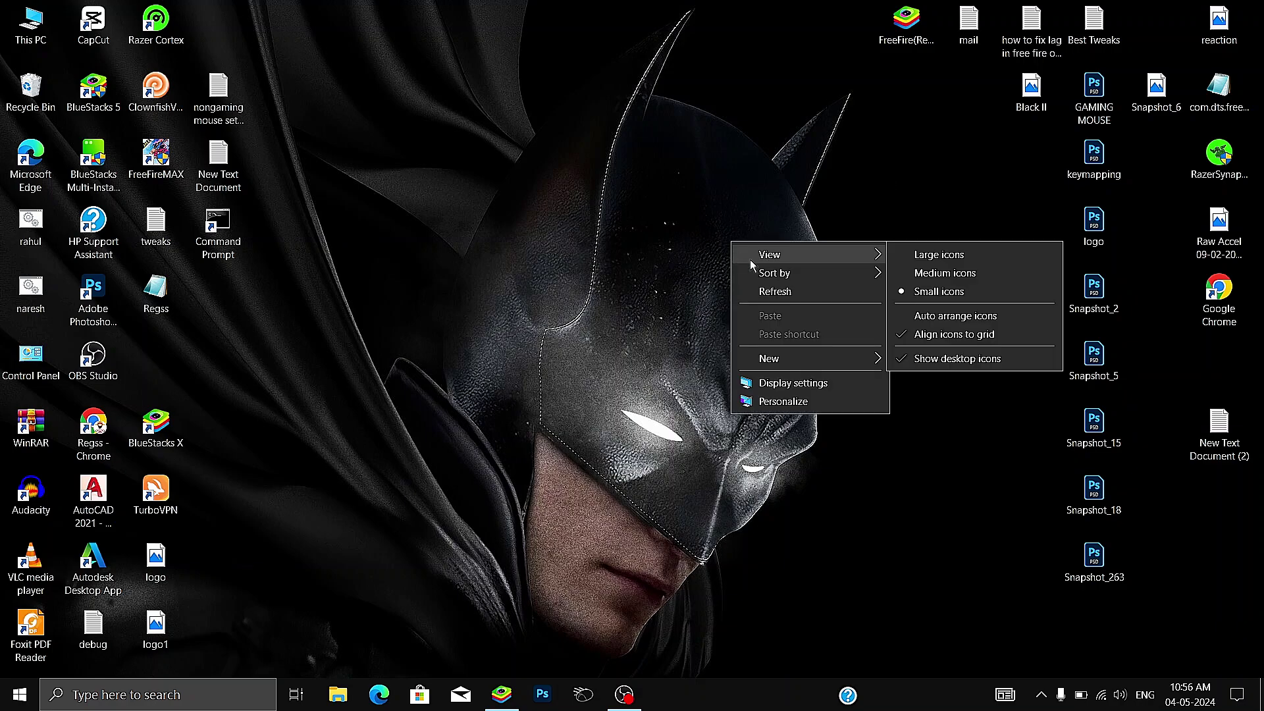
pyautogui.click(775, 292)
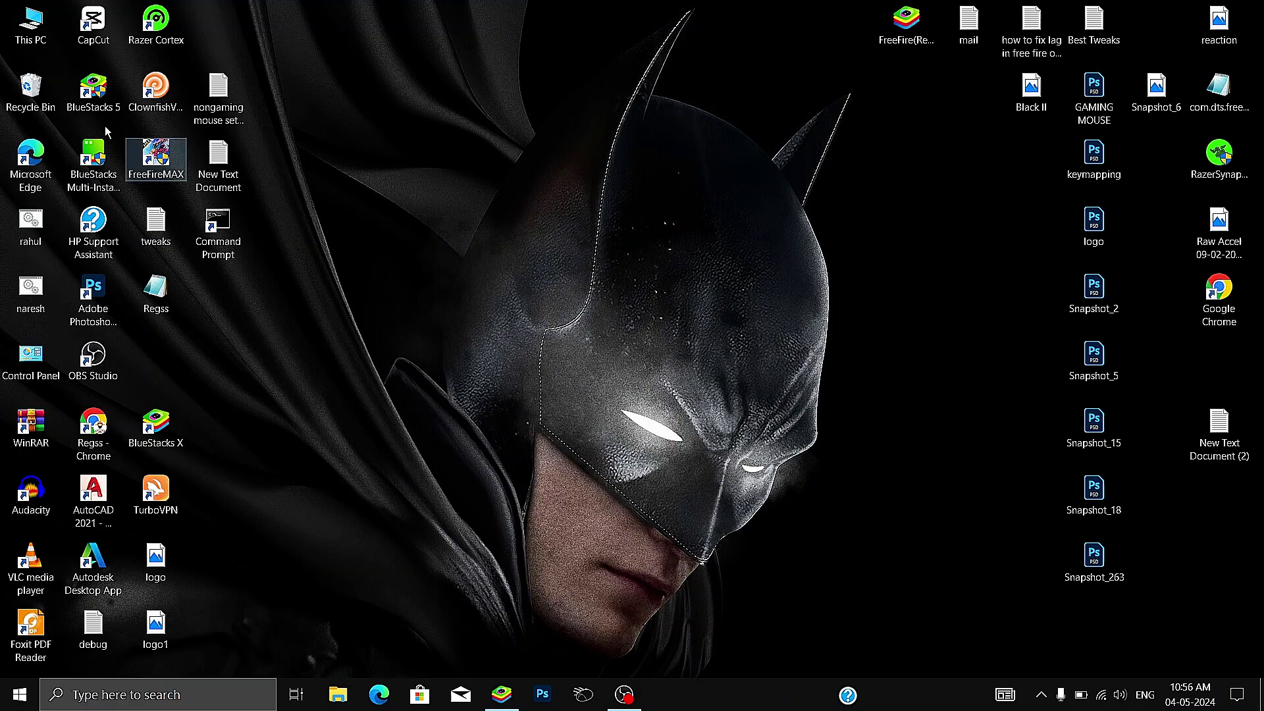
pyautogui.moveTo(93, 89); pyautogui.dragTo(465, 162)
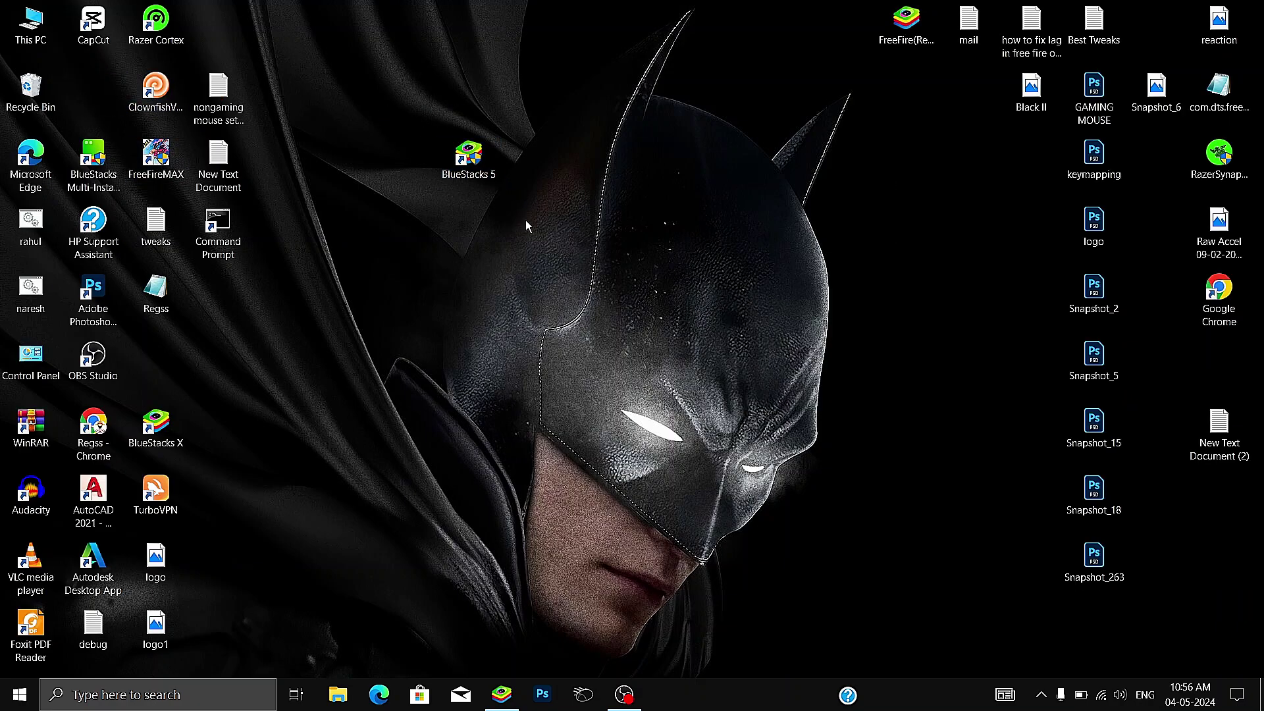
pyautogui.rightClick(478, 169)
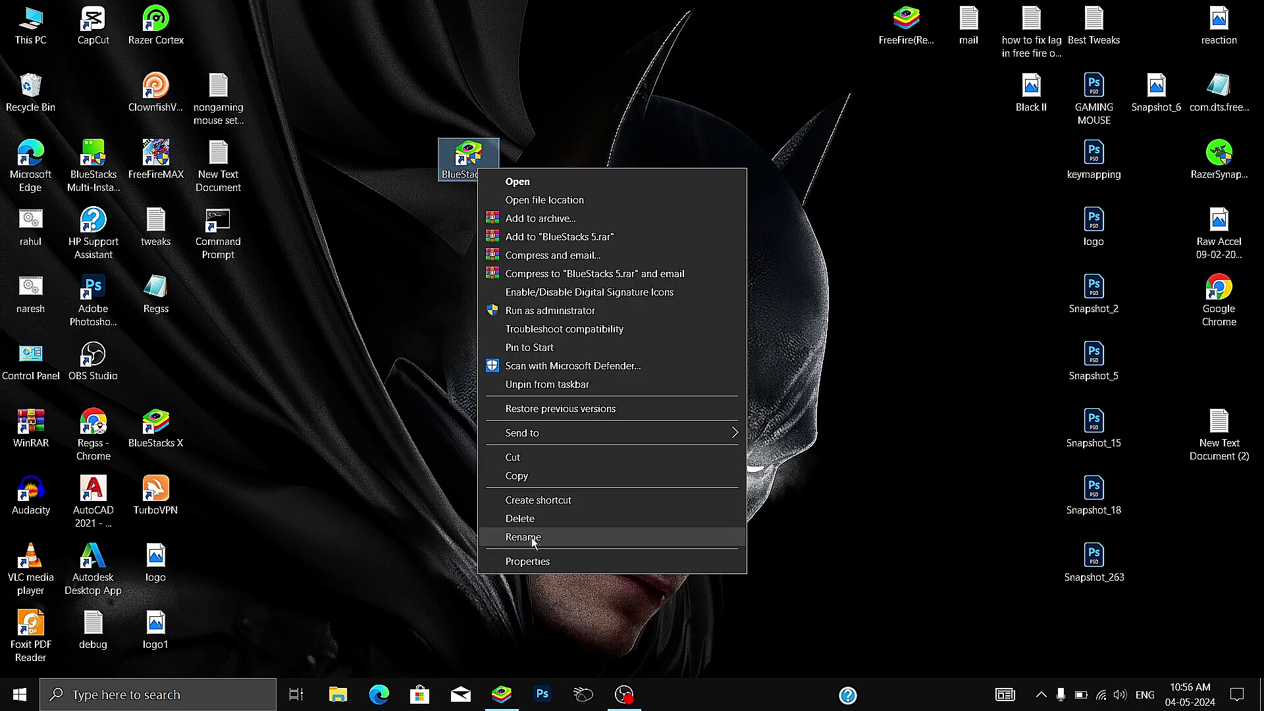
pyautogui.click(536, 560)
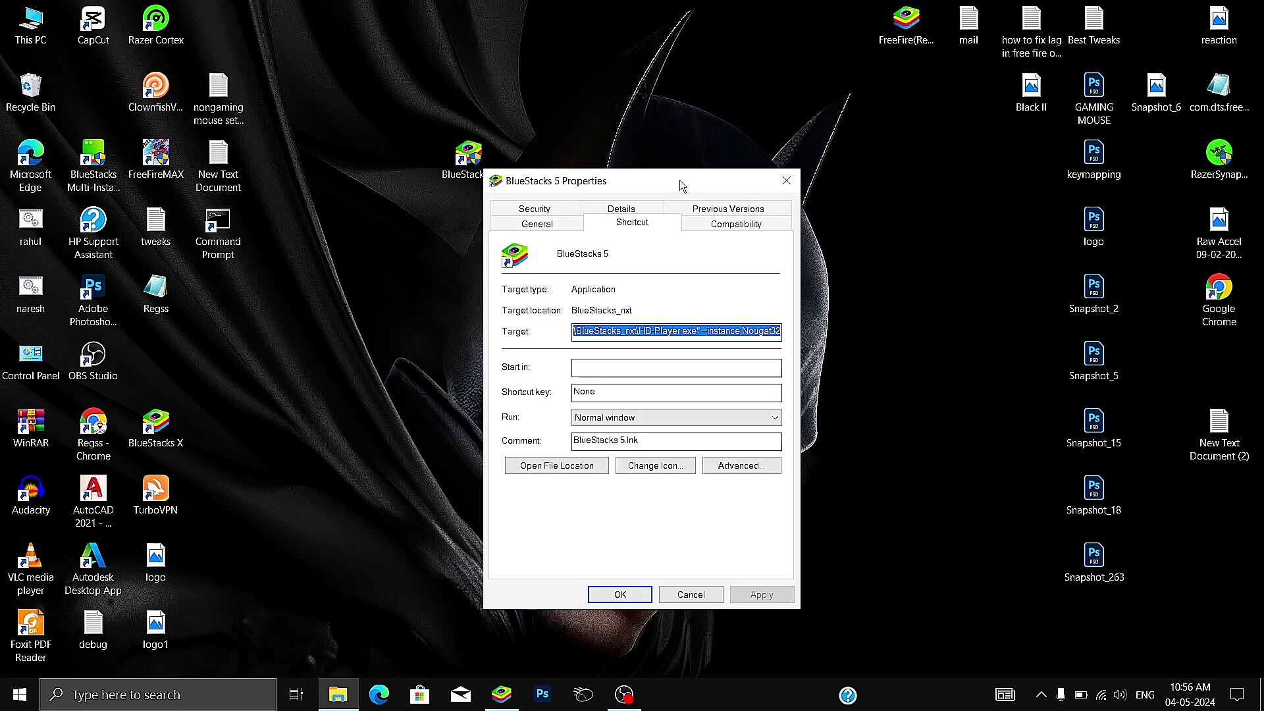
pyautogui.moveTo(680, 179); pyautogui.dragTo(629, 148)
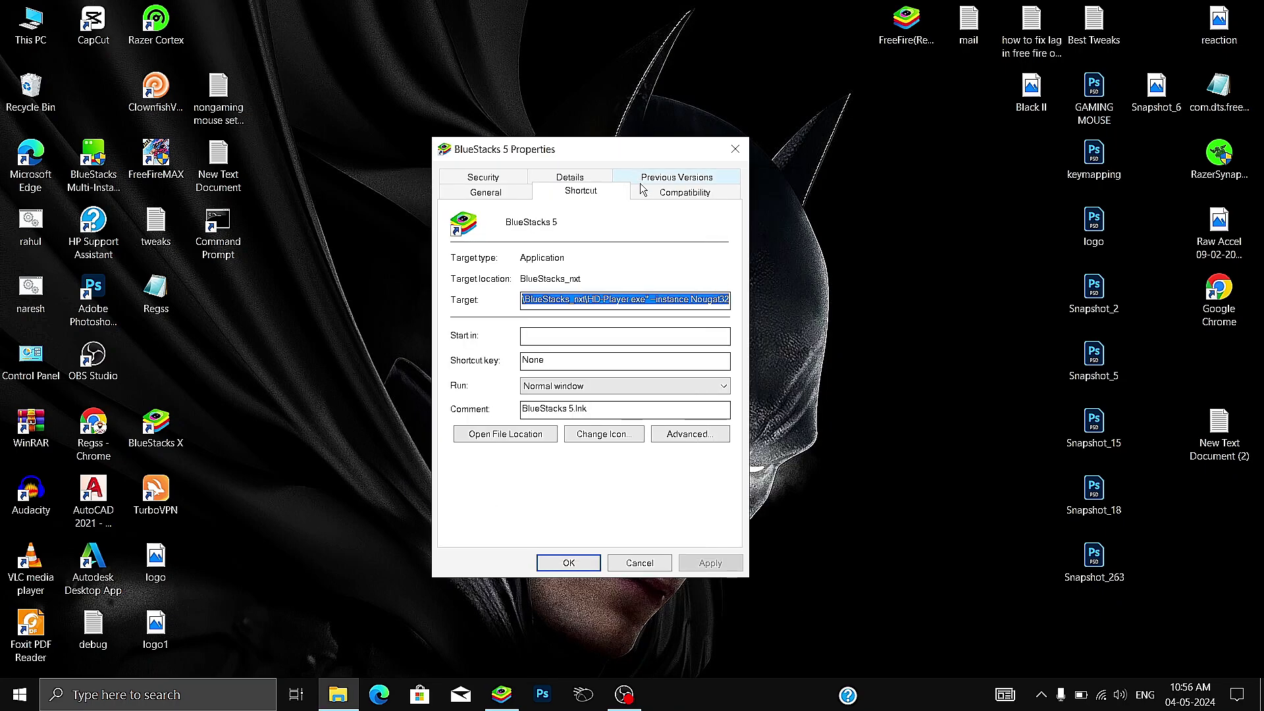
pyautogui.click(677, 198)
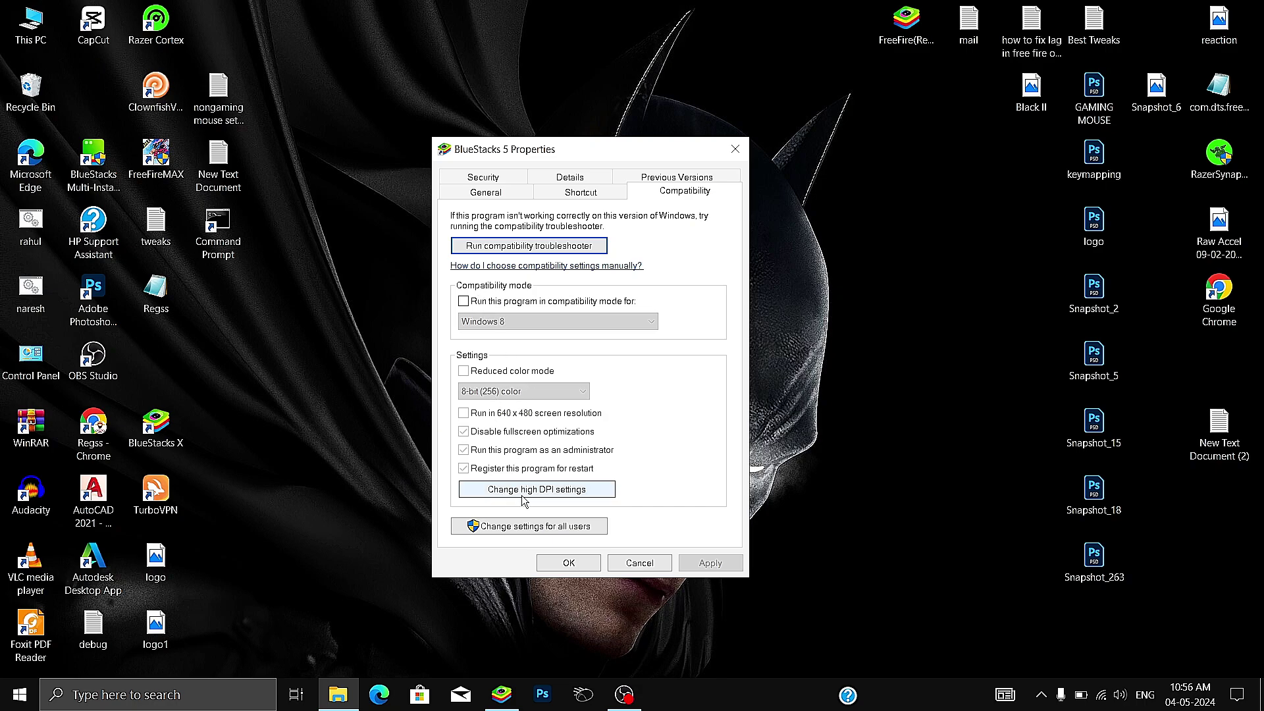
# - Try overriding the high DPI scaling behavior of BlueStacks 5 with scaling performed by Application
pyautogui.click(573, 490)
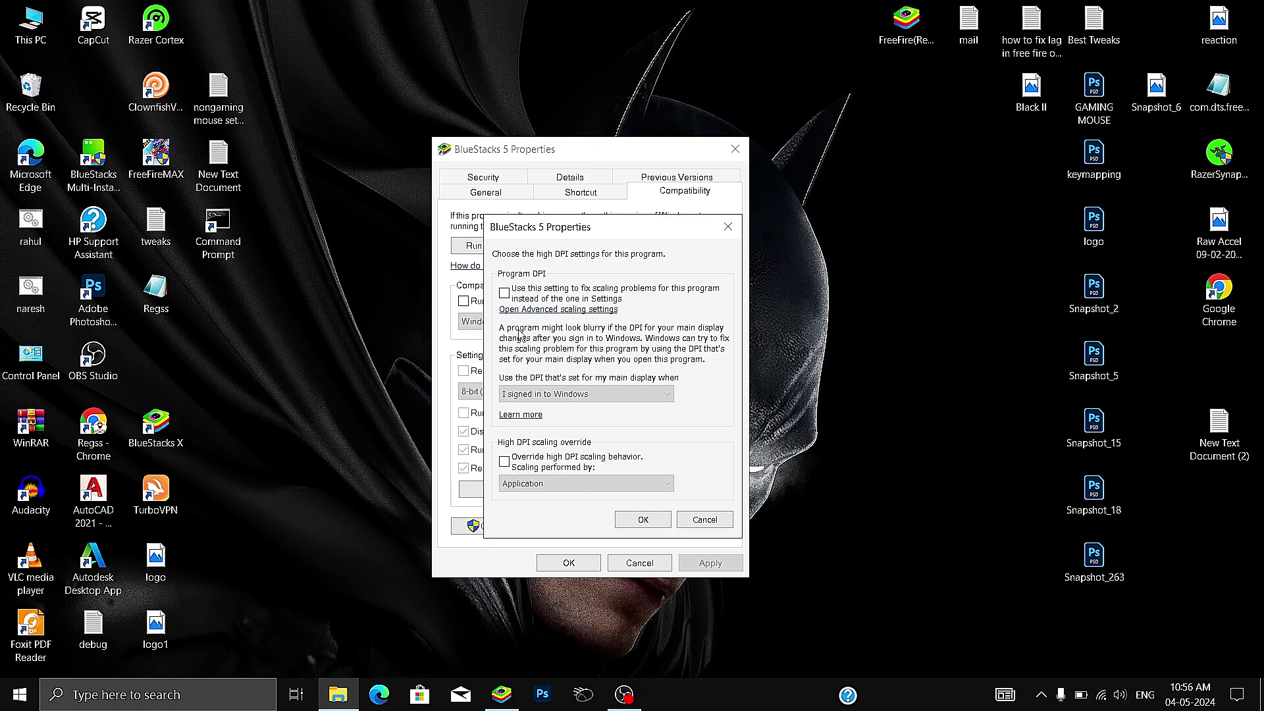
pyautogui.click(505, 462)
pyautogui.click(528, 483)
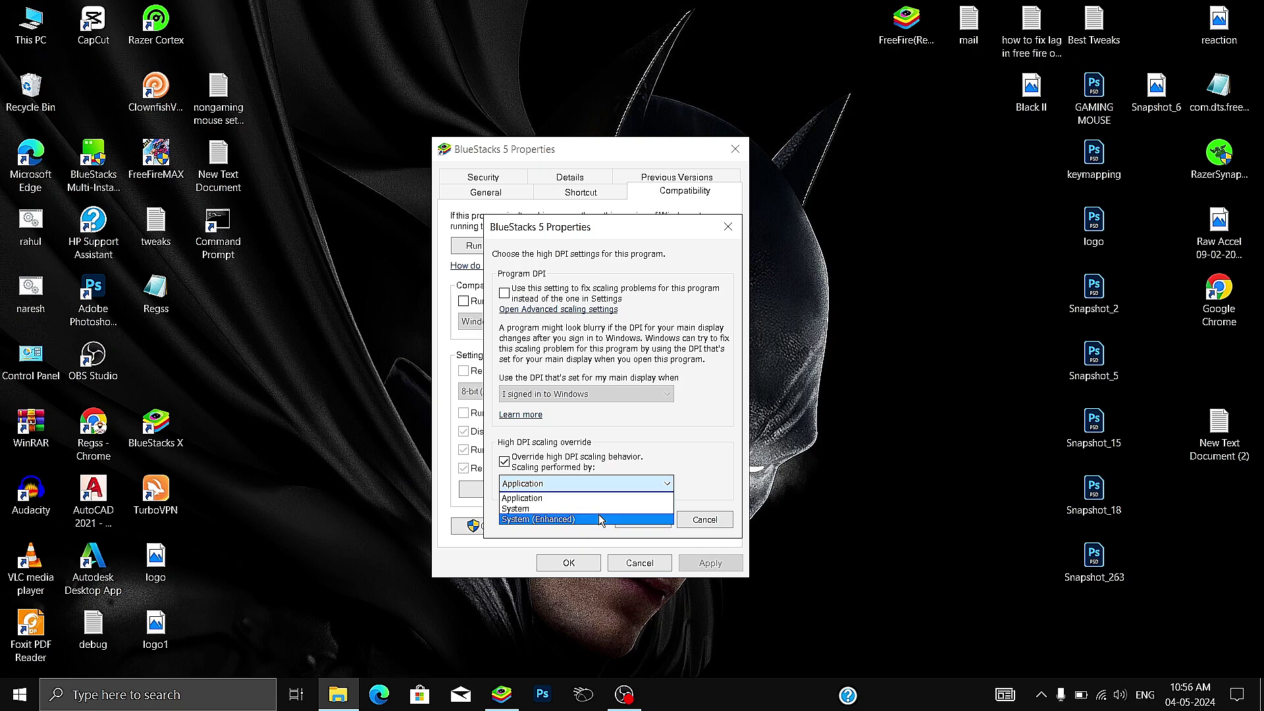
pyautogui.click(540, 499)
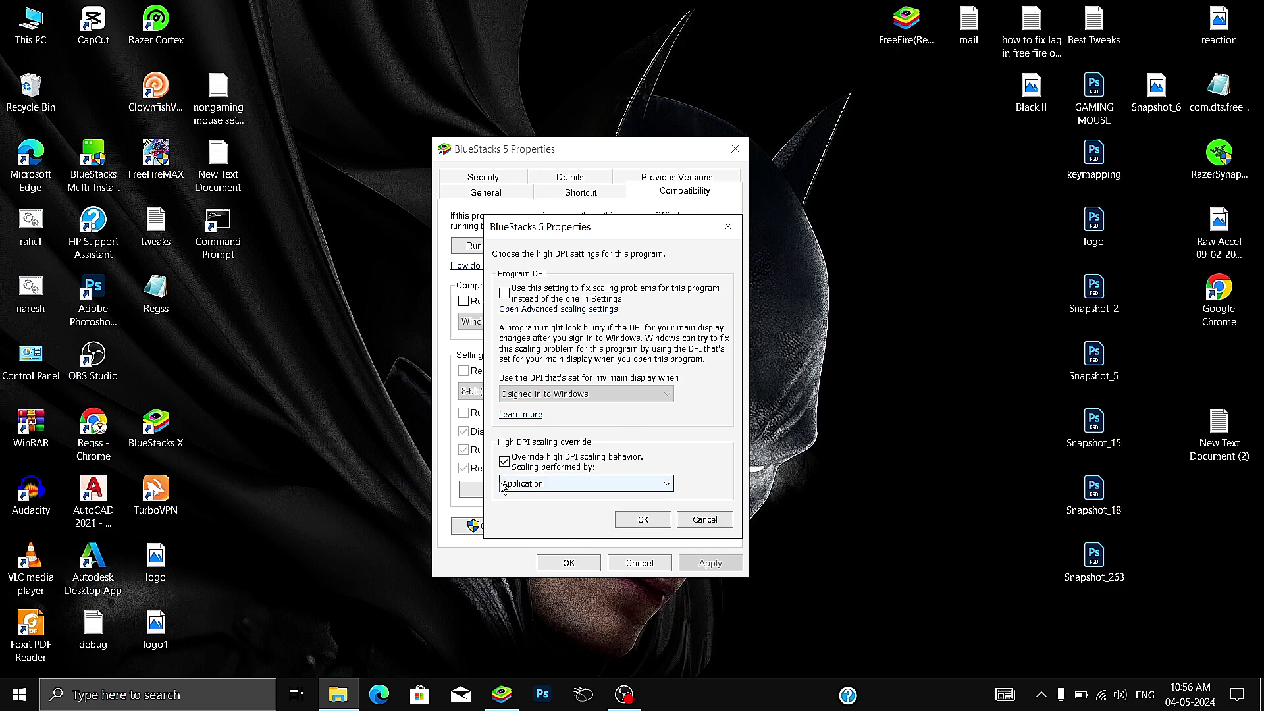
pyautogui.click(505, 462)
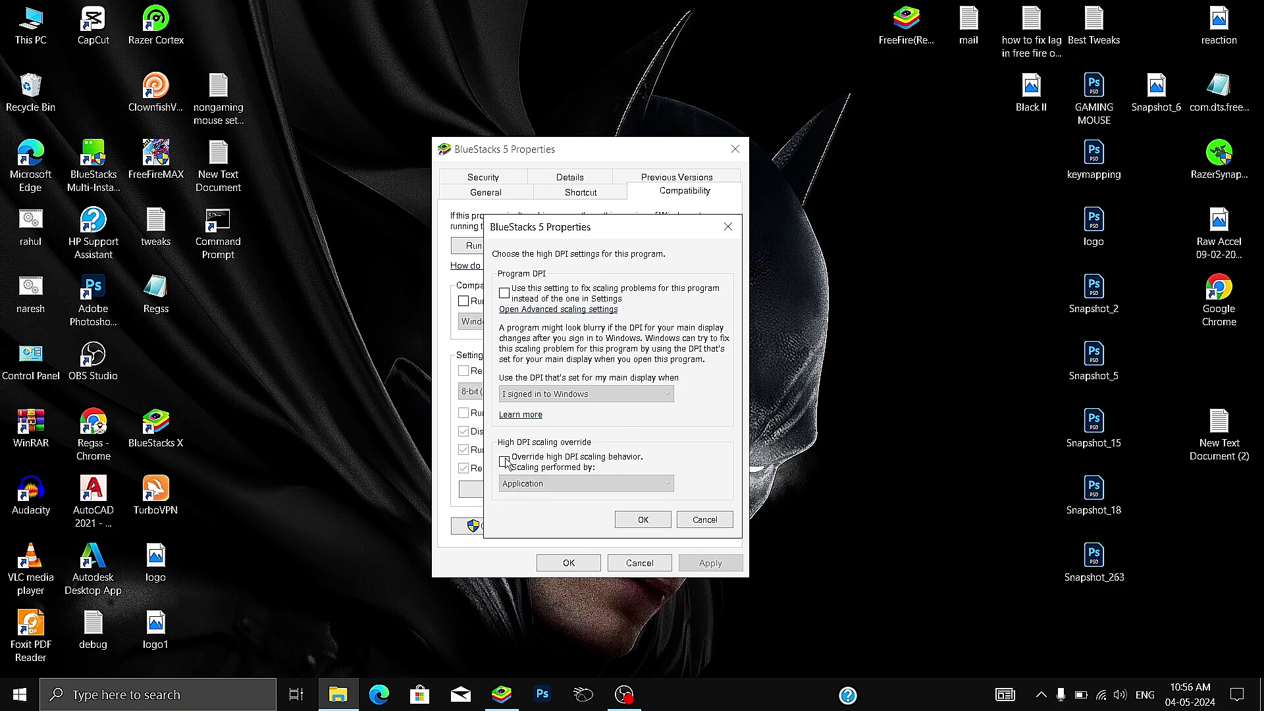
pyautogui.click(505, 463)
pyautogui.click(507, 483)
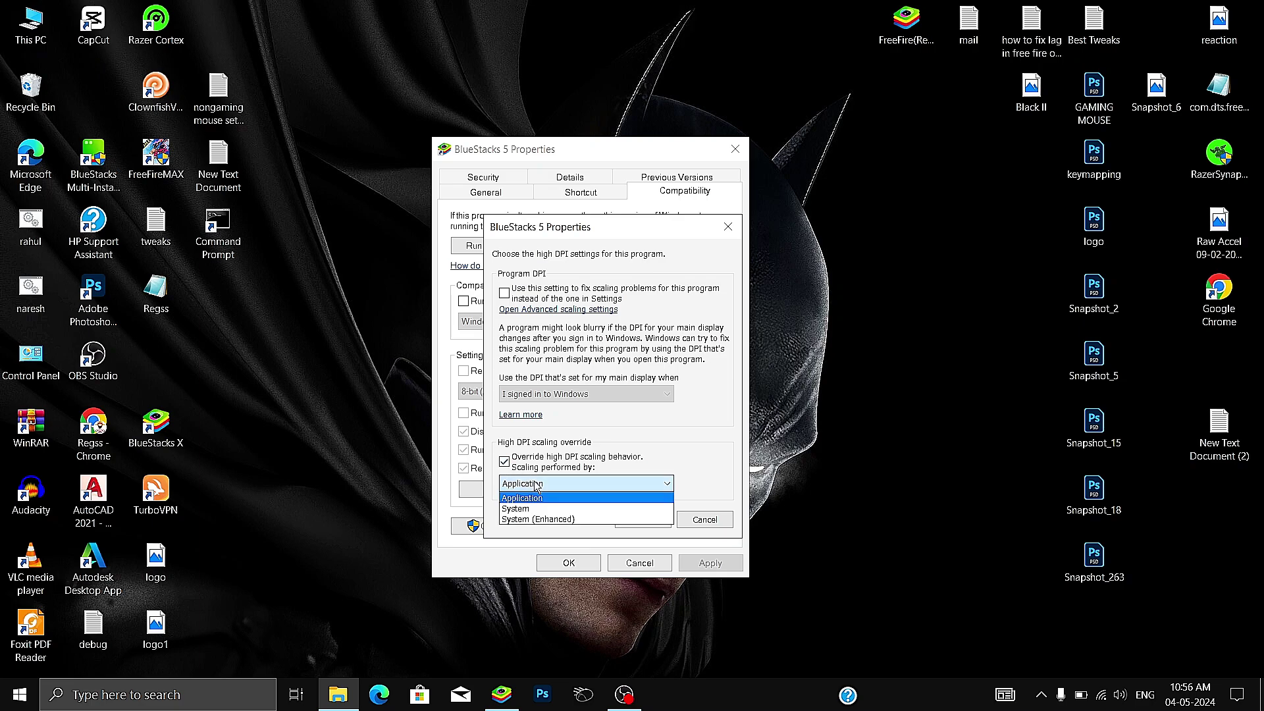
pyautogui.click(513, 493)
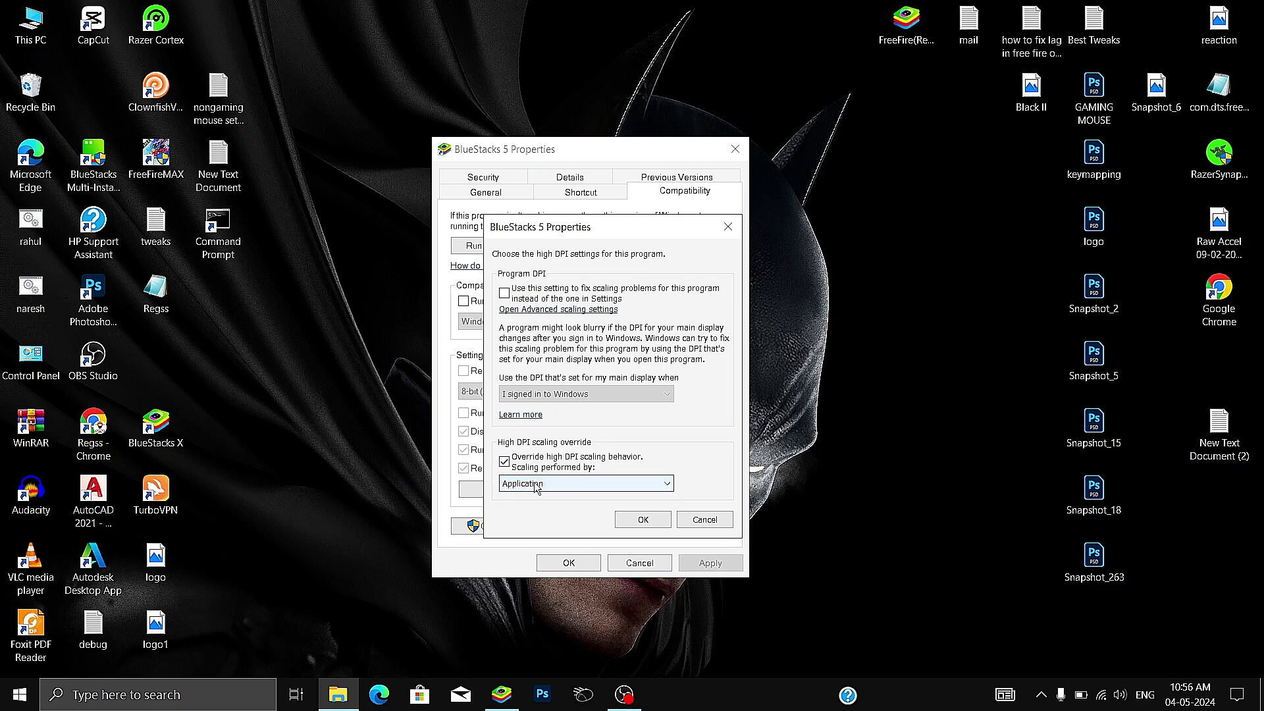
pyautogui.click(505, 462)
pyautogui.click(702, 524)
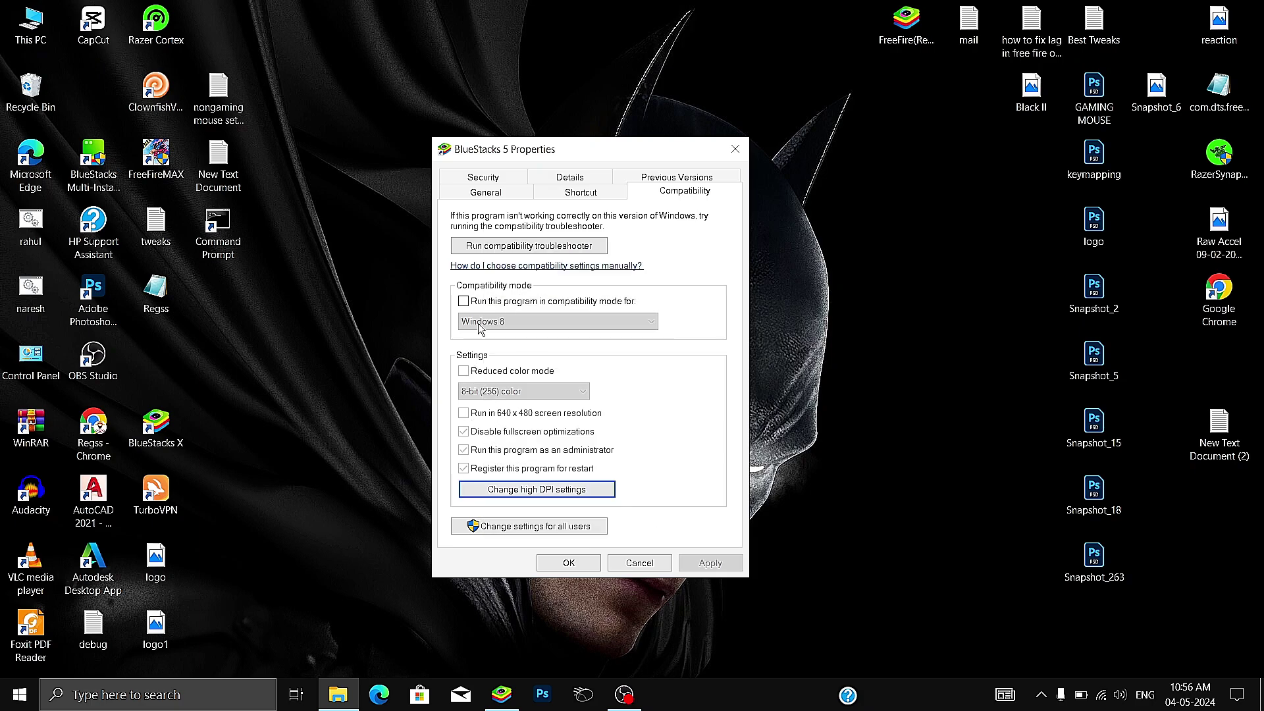
# - Try running BlueStacks 5 in compatibility mode for Windows 8
pyautogui.click(463, 302)
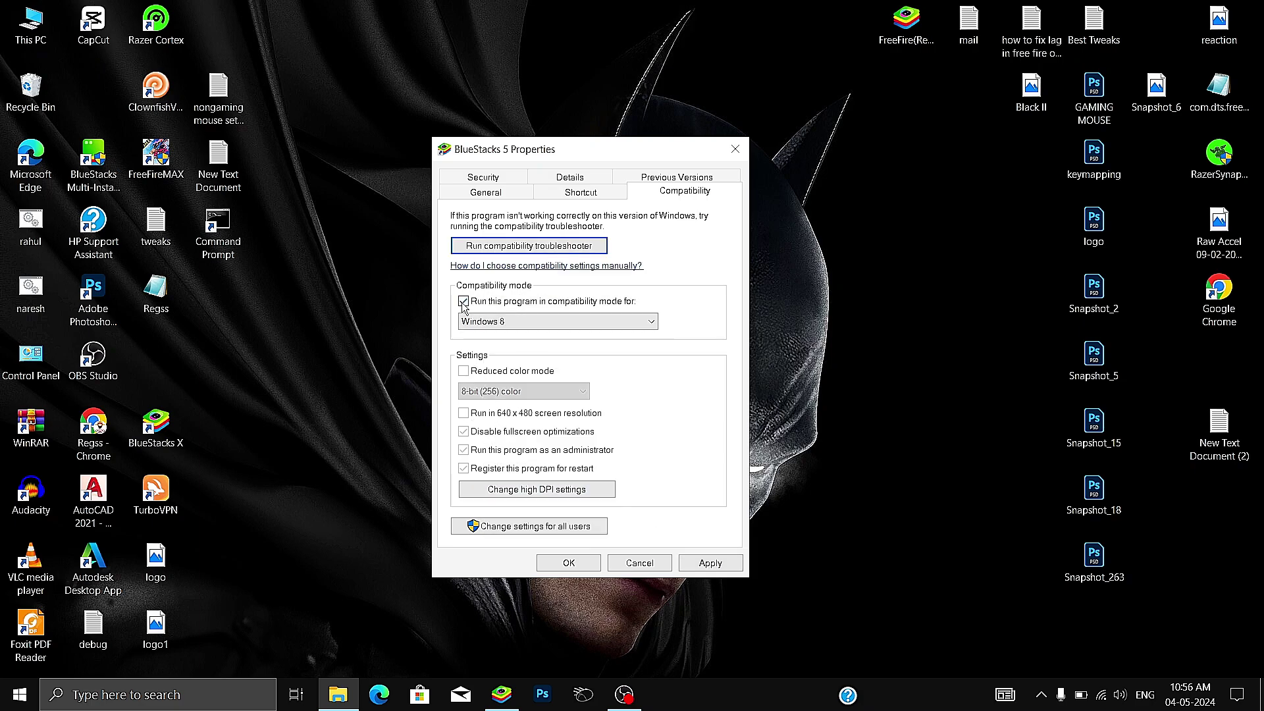
pyautogui.click(517, 322)
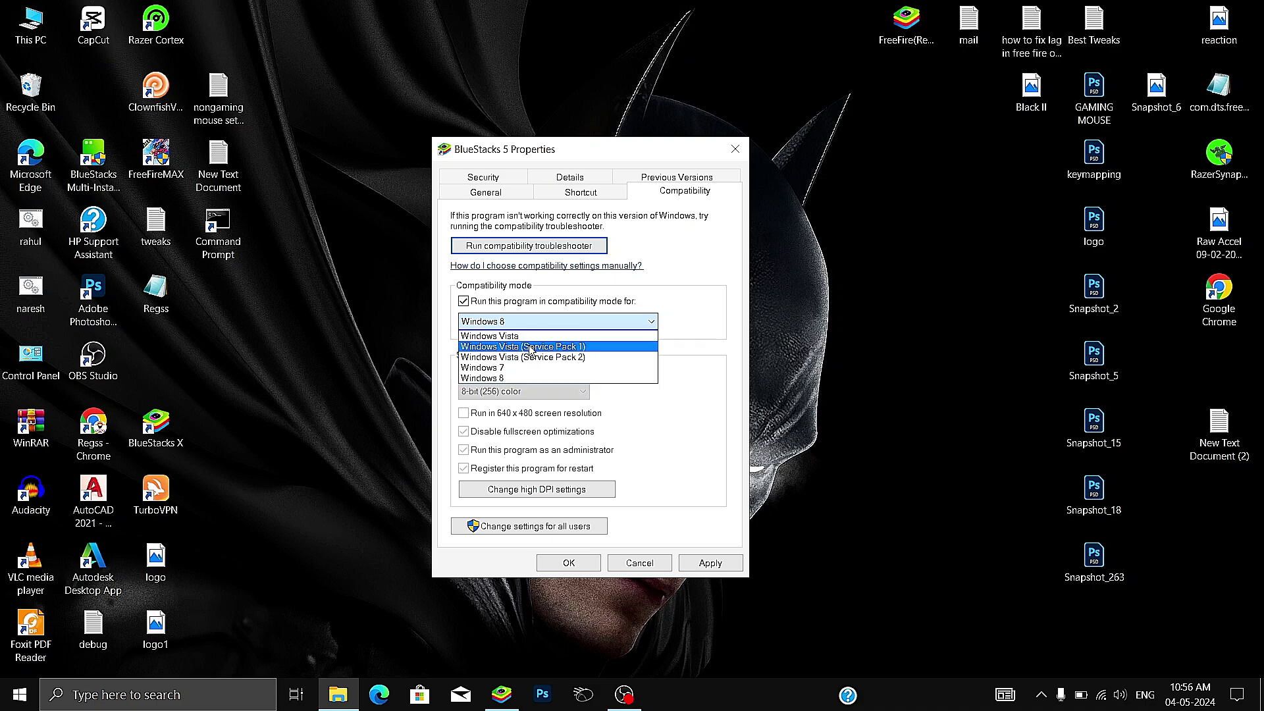
pyautogui.click(498, 323)
pyautogui.click(463, 303)
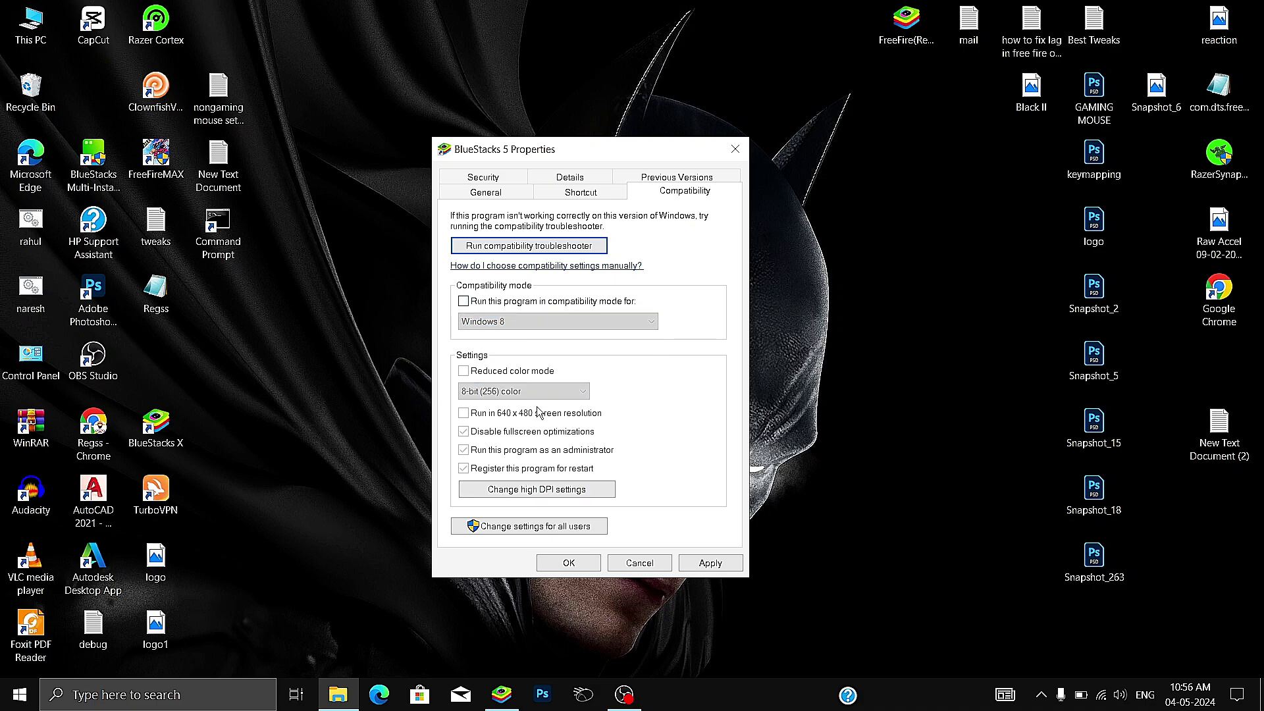
# - Review HD-Player's compatibility settings for all users and its high DPI settings, close the properties and refresh the desktop
pyautogui.click(524, 526)
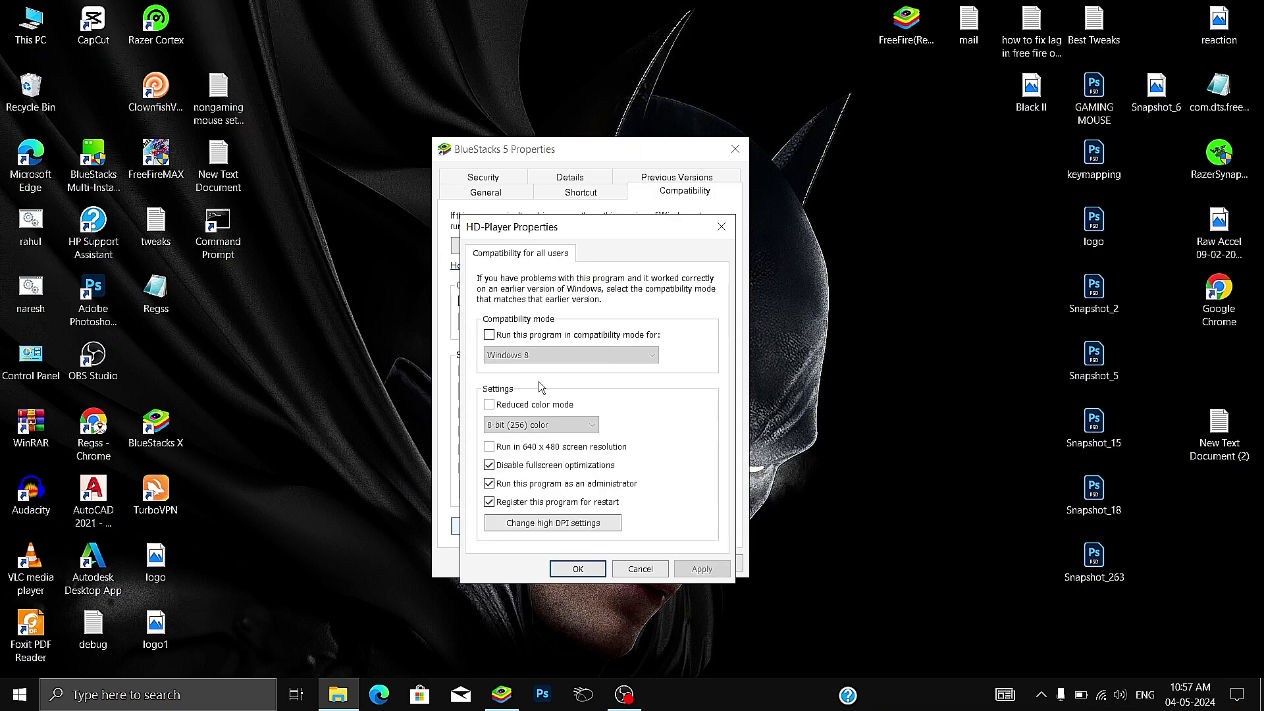
pyautogui.click(527, 522)
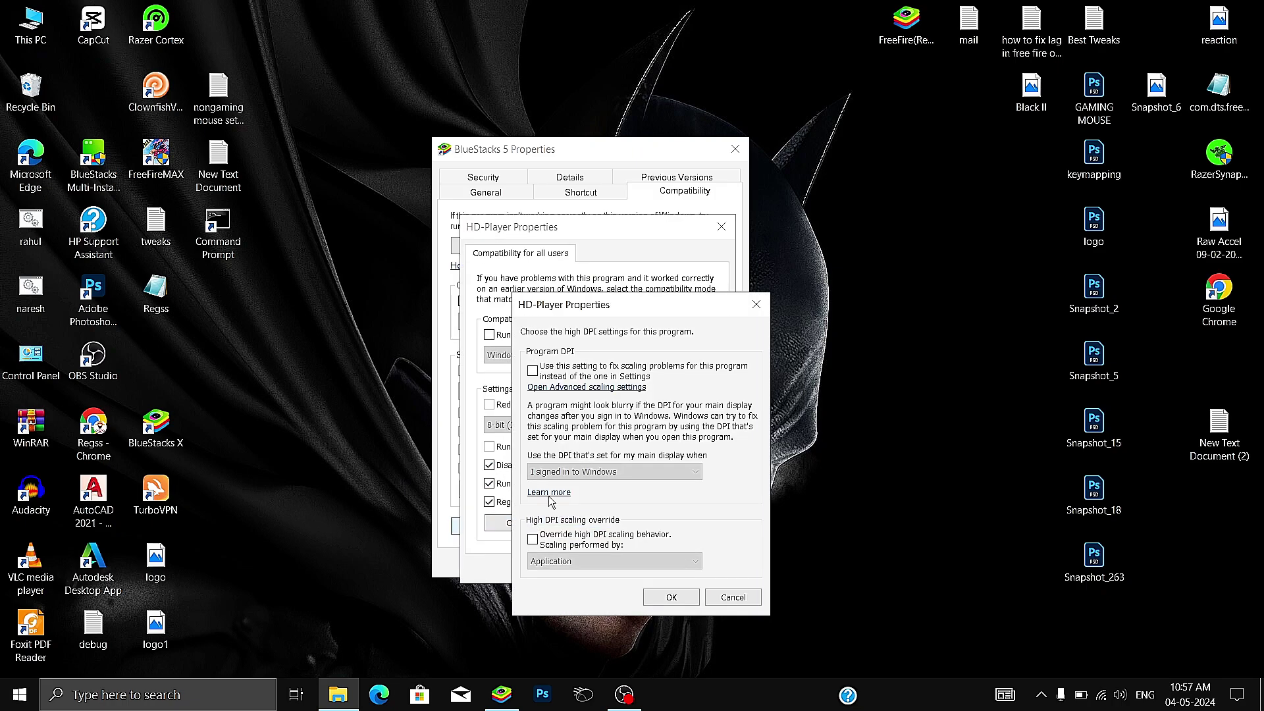
pyautogui.click(756, 304)
pyautogui.click(578, 569)
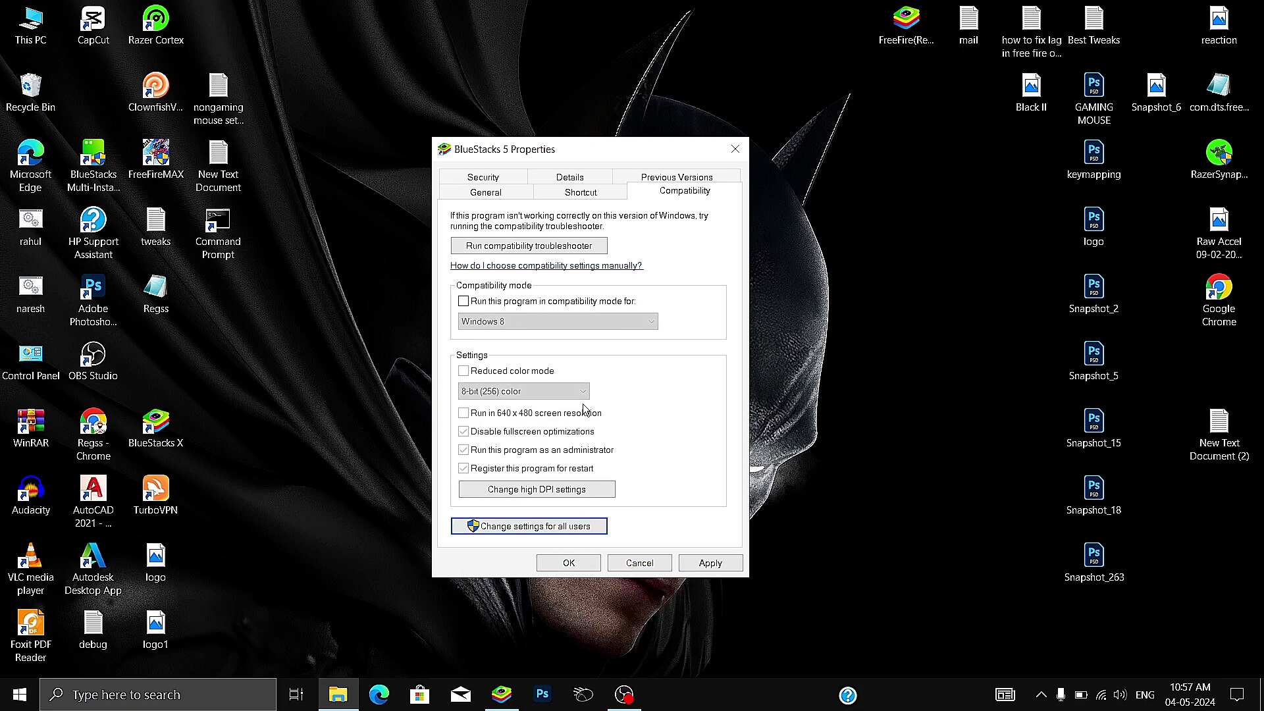
pyautogui.click(735, 149)
pyautogui.rightClick(736, 141)
pyautogui.click(757, 189)
# - Search Windows for the advanced system settings and open Performance Options, placing its window beside System Properties
pyautogui.click(201, 701)
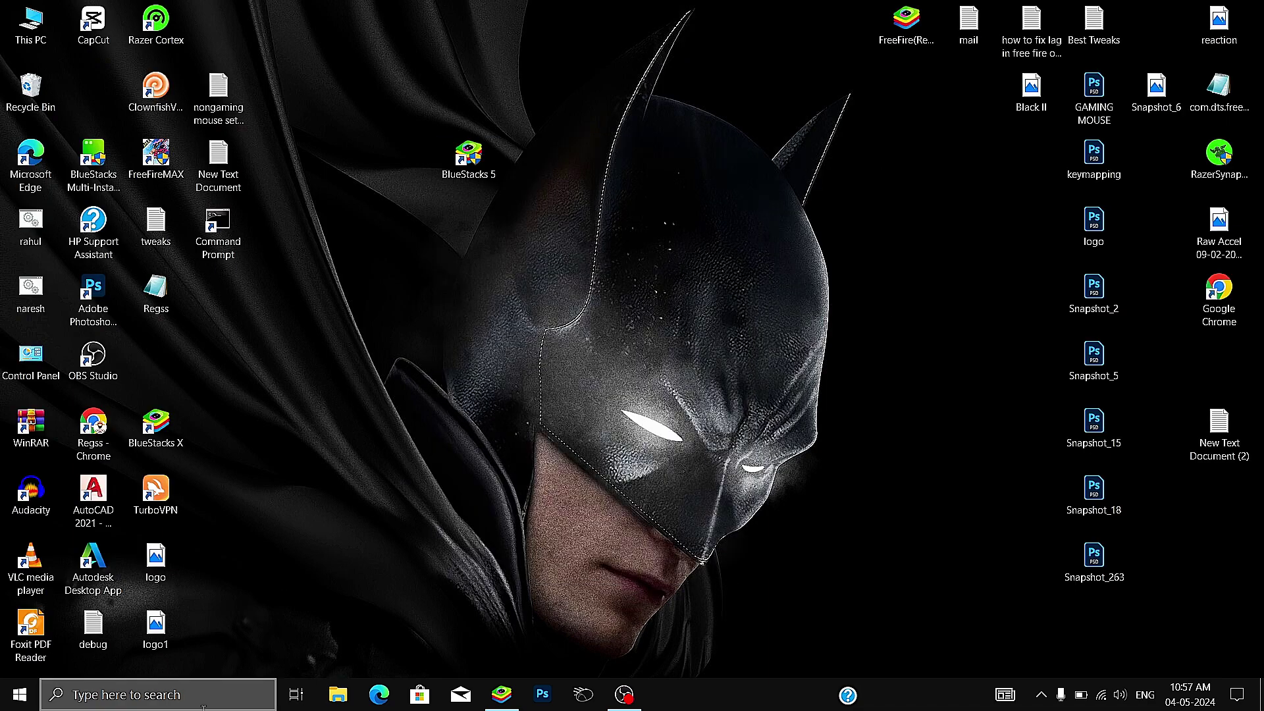
pyautogui.write('view')
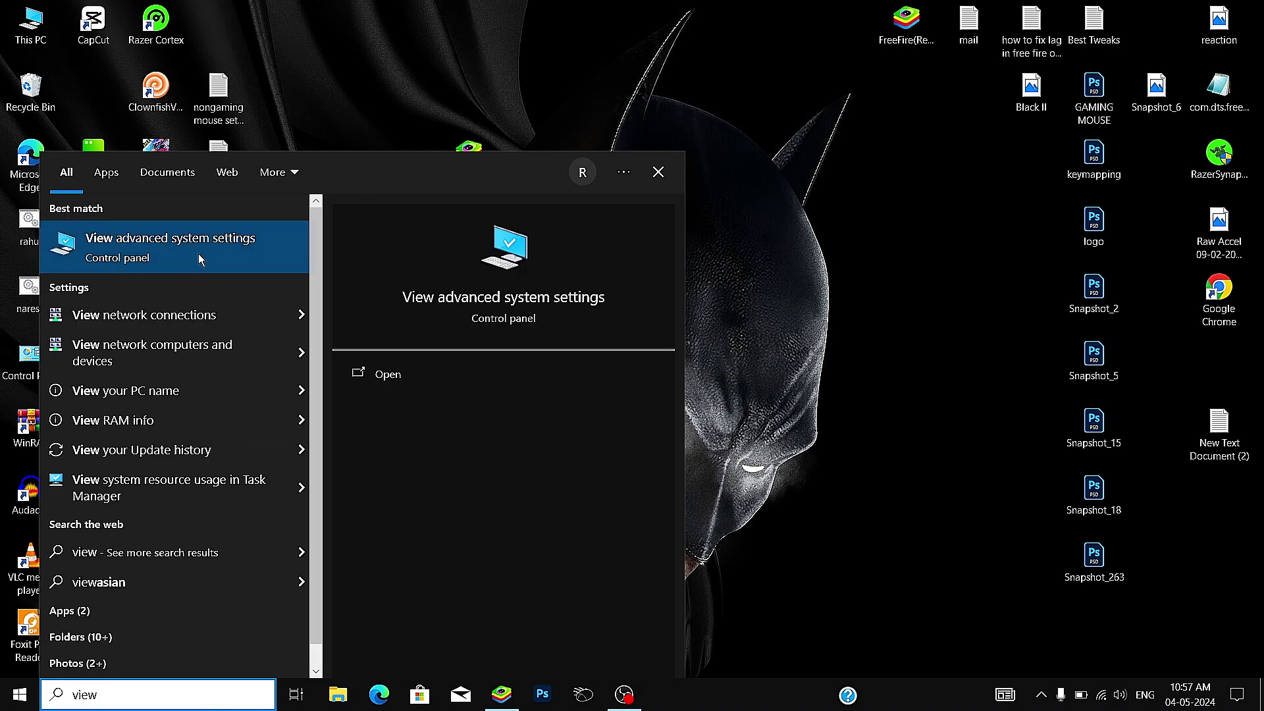
pyautogui.click(204, 244)
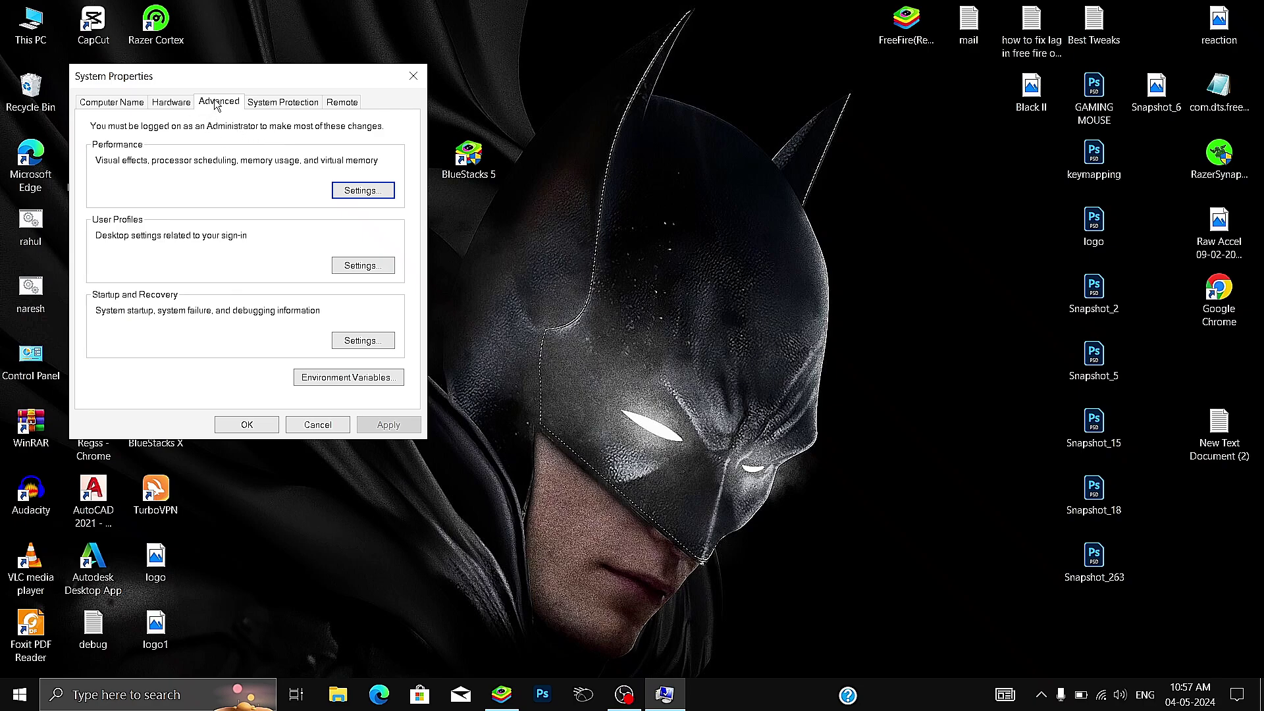
pyautogui.click(363, 190)
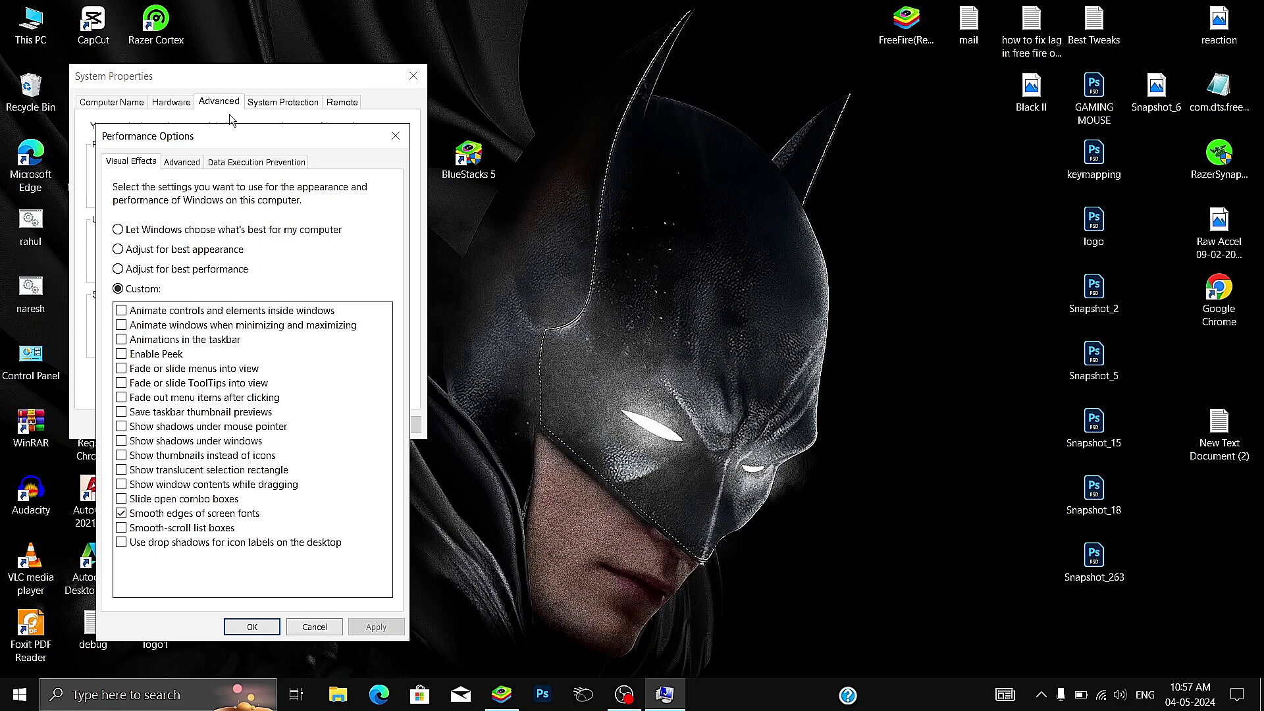
pyautogui.moveTo(247, 135); pyautogui.dragTo(686, 155)
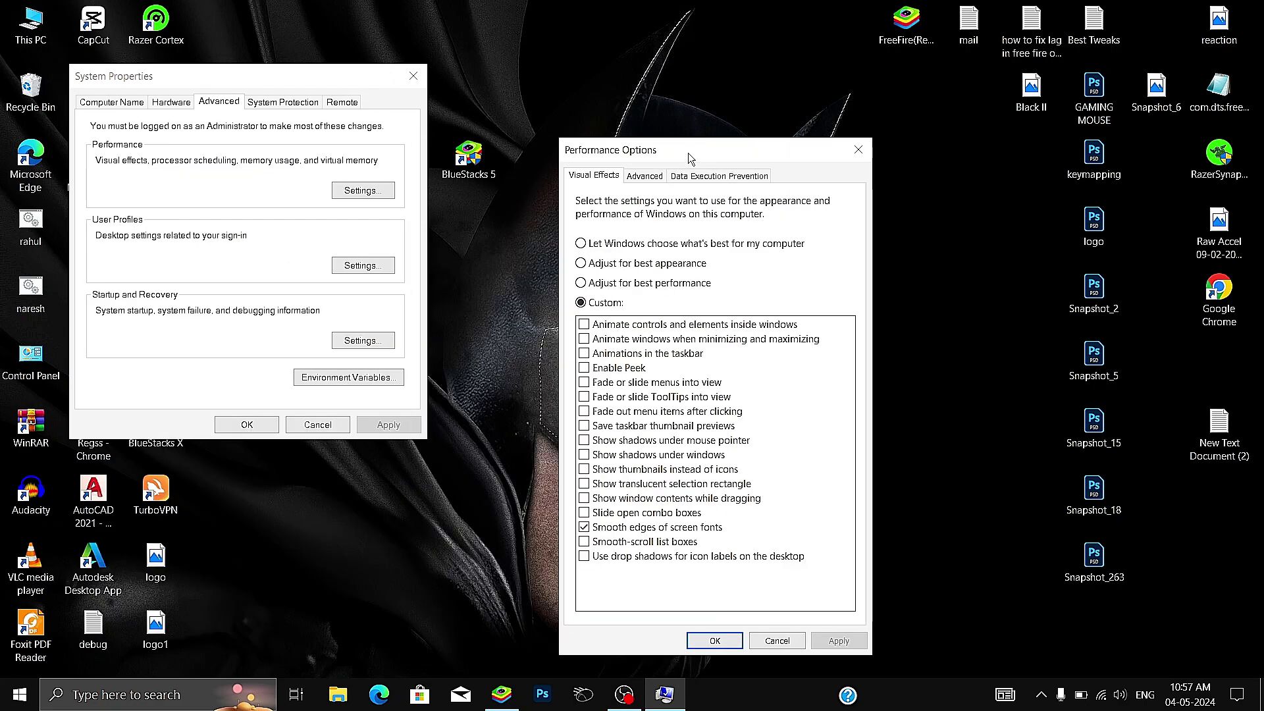
# - Try the best performance visual effects with only Smooth edges of screen fonts enabled, close System Properties and refresh the desktop
pyautogui.click(605, 288)
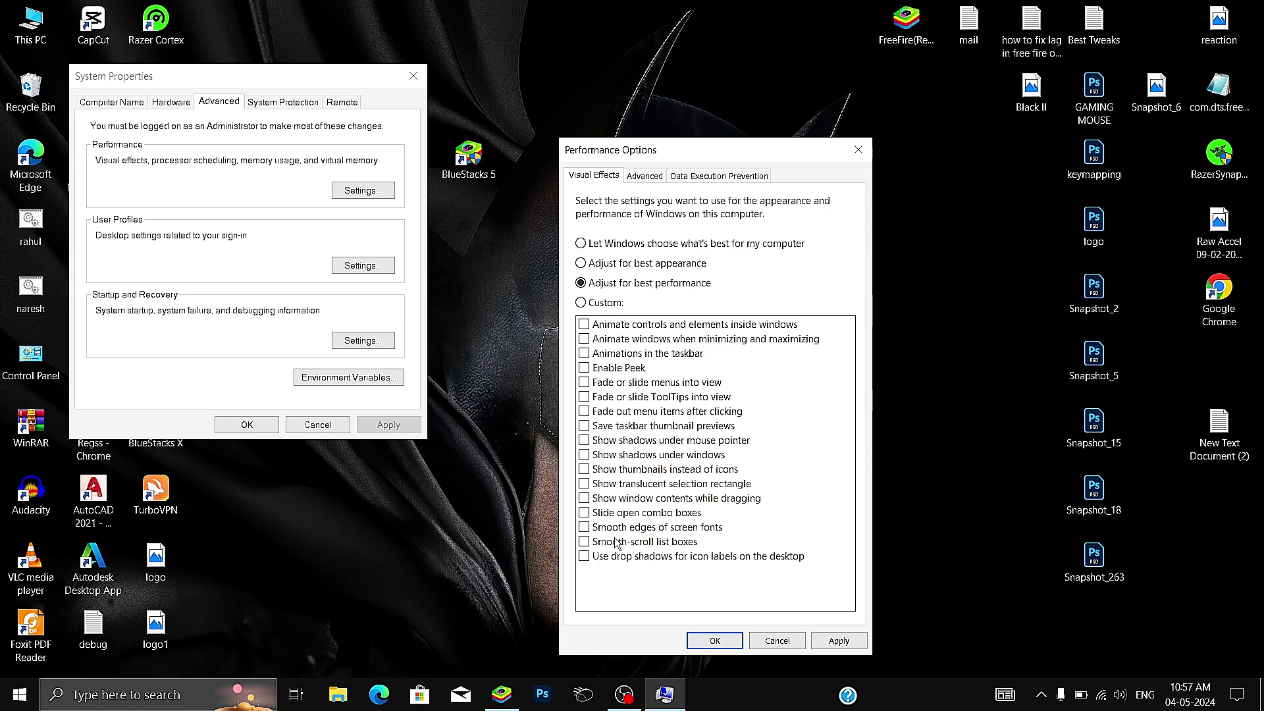
pyautogui.click(584, 527)
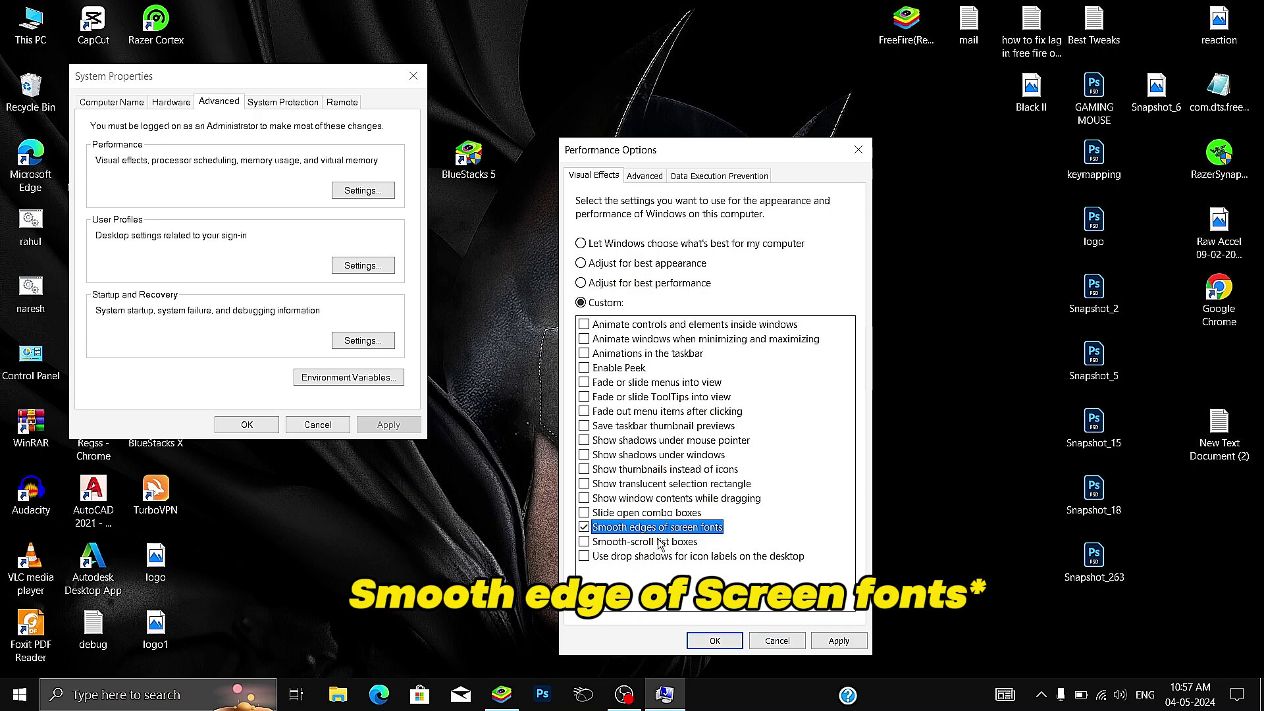
pyautogui.click(859, 150)
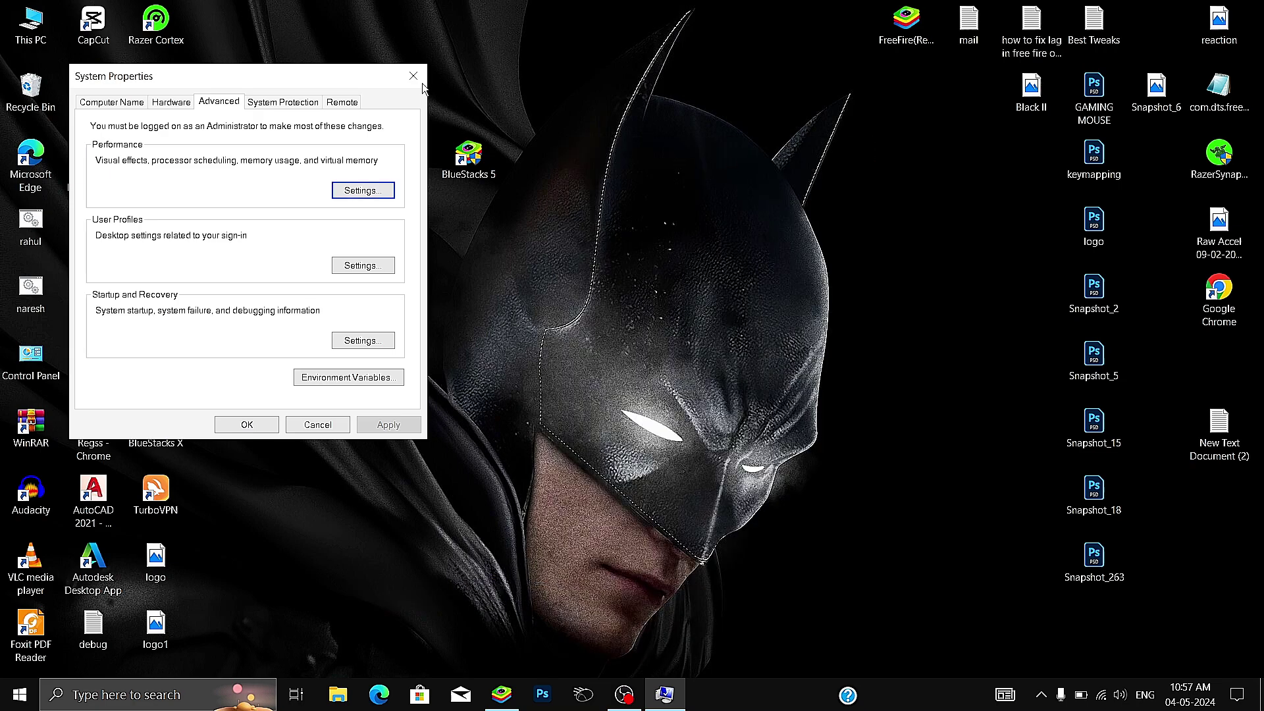
pyautogui.click(419, 78)
pyautogui.rightClick(592, 110)
pyautogui.click(652, 161)
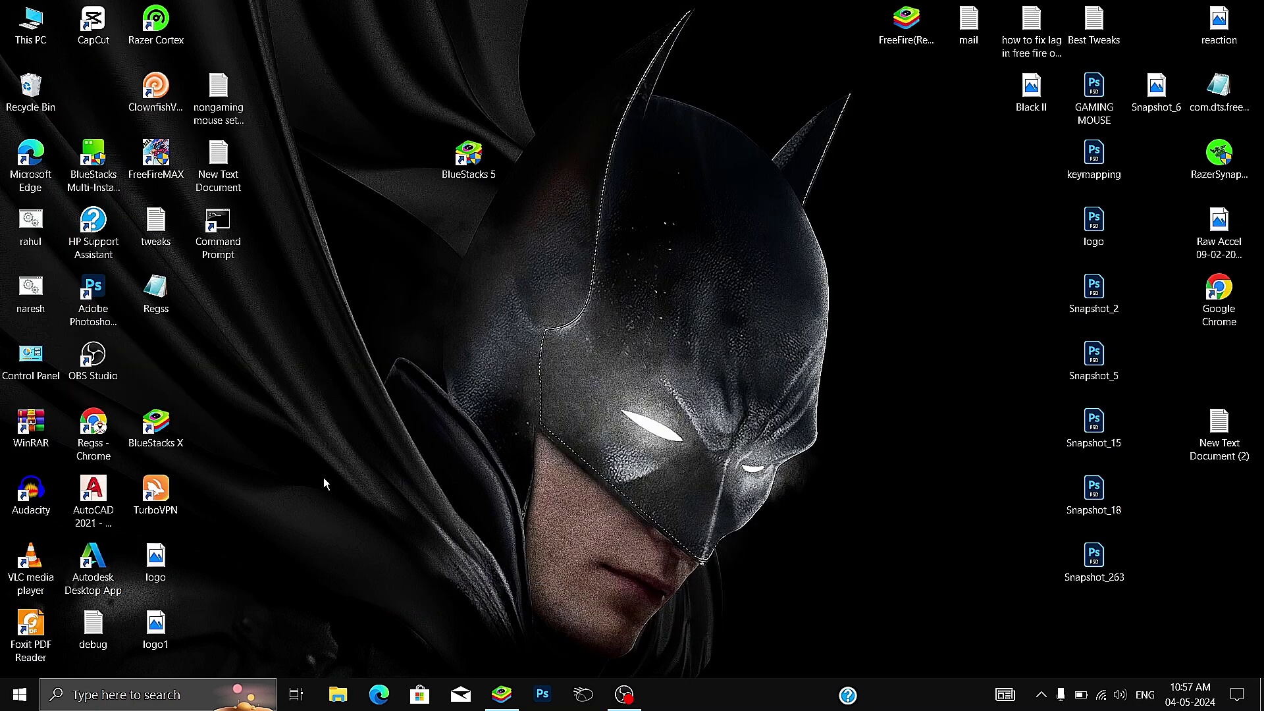
# - Run msconfig and show the boot settings in System Configuration
pyautogui.rightClick(15, 696)
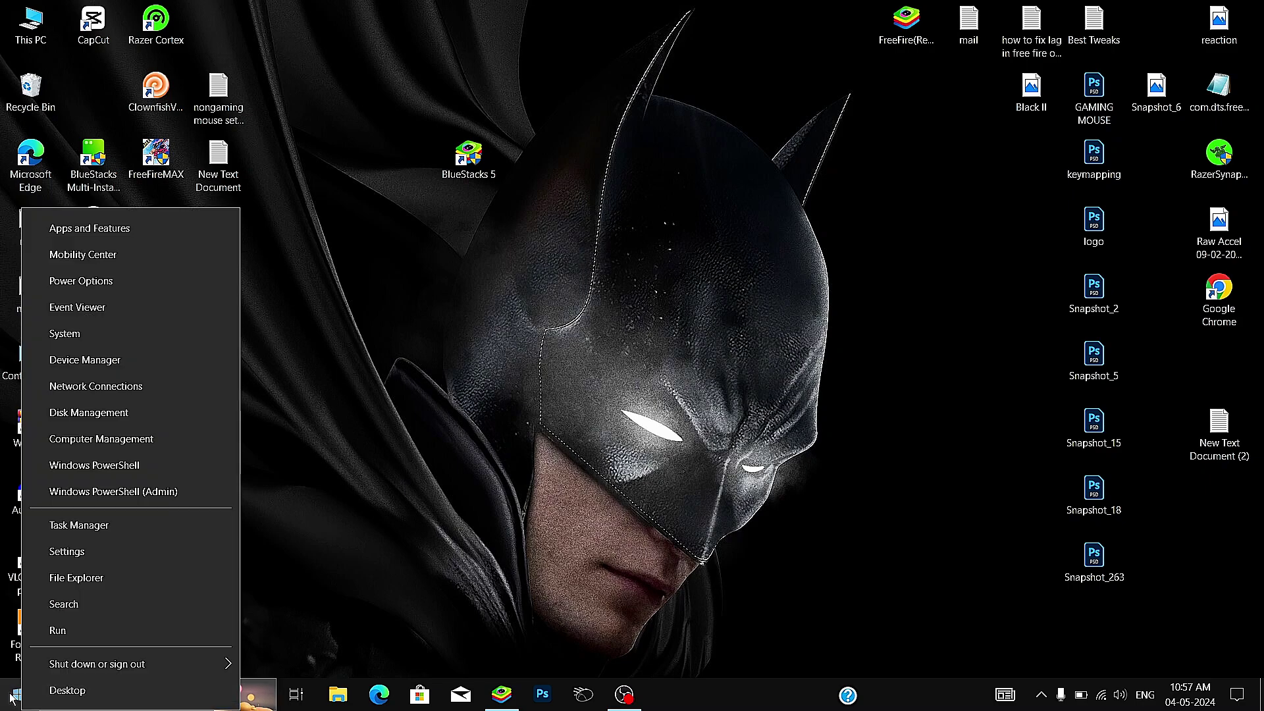
pyautogui.click(48, 630)
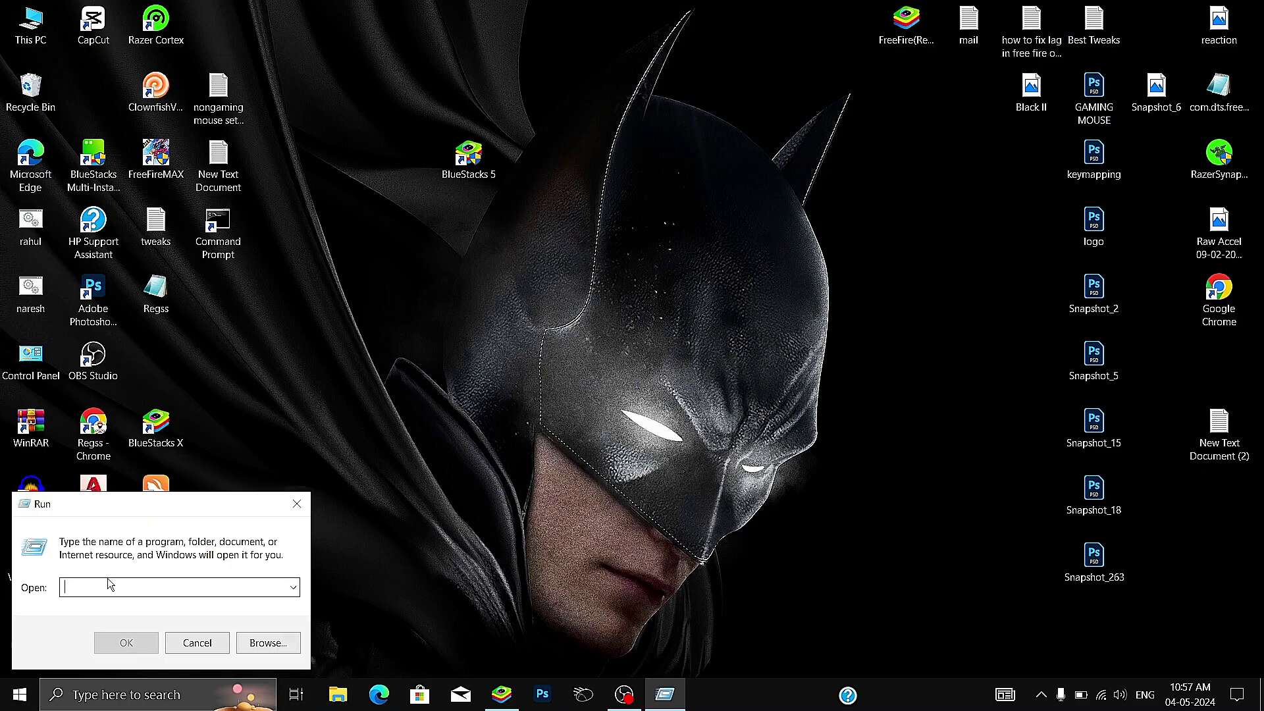
pyautogui.write('ms')
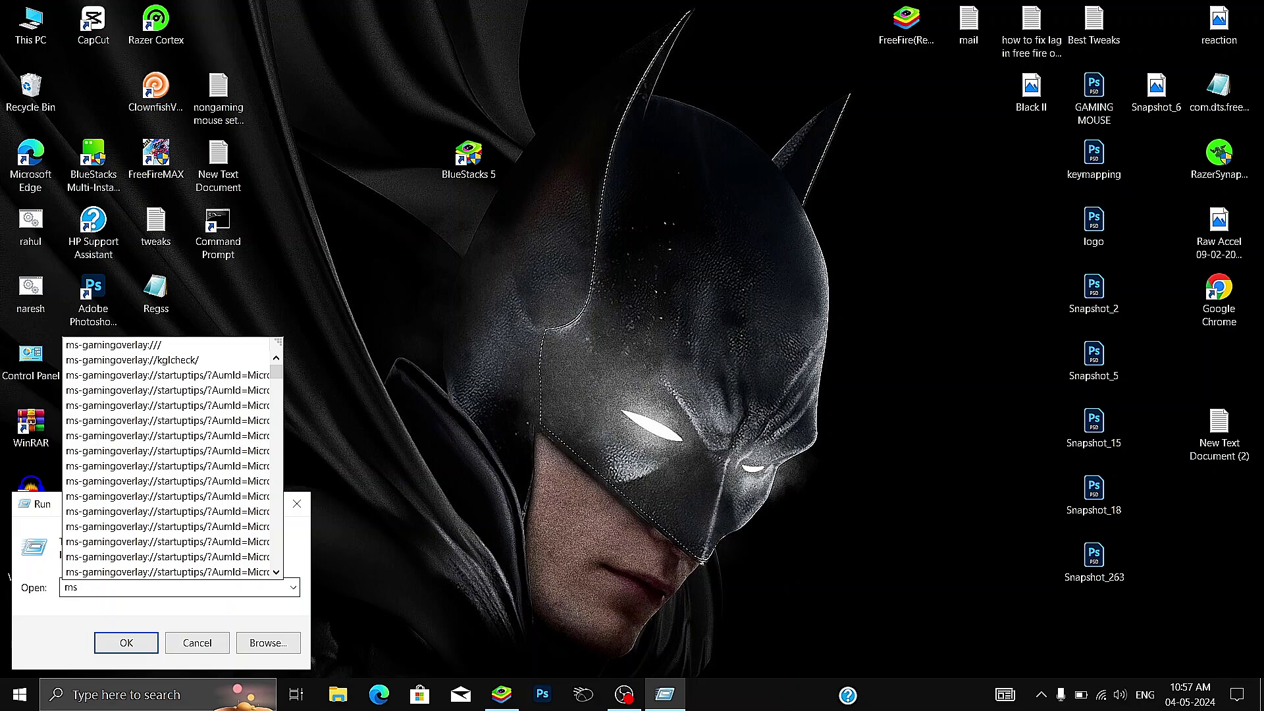
pyautogui.write('config')
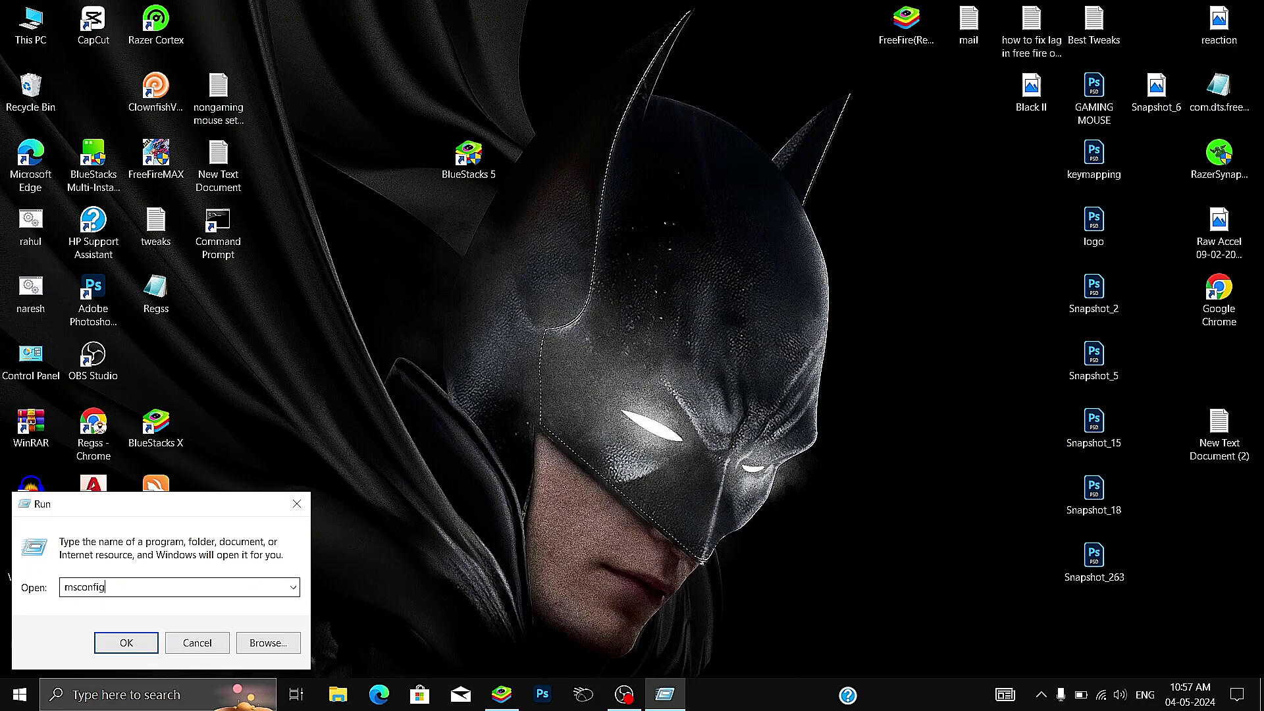
pyautogui.press('Return')
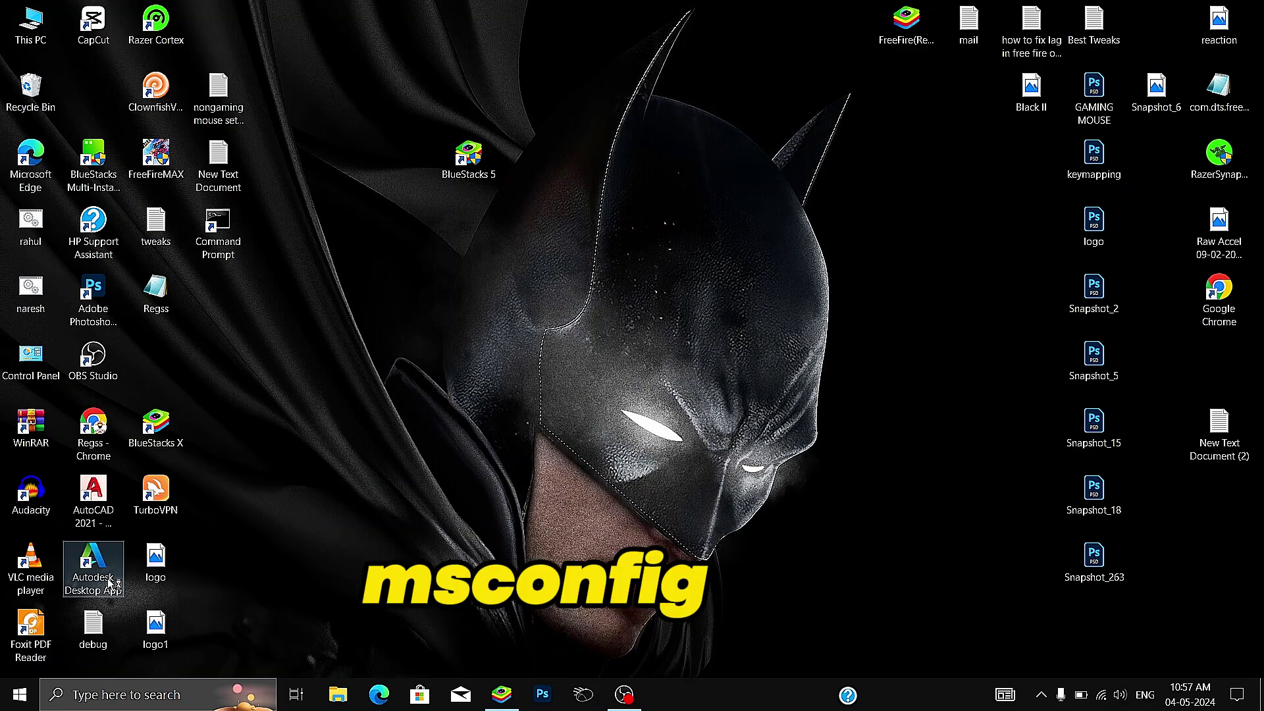
pyautogui.moveTo(600, 195); pyautogui.dragTo(588, 143)
pyautogui.click(459, 170)
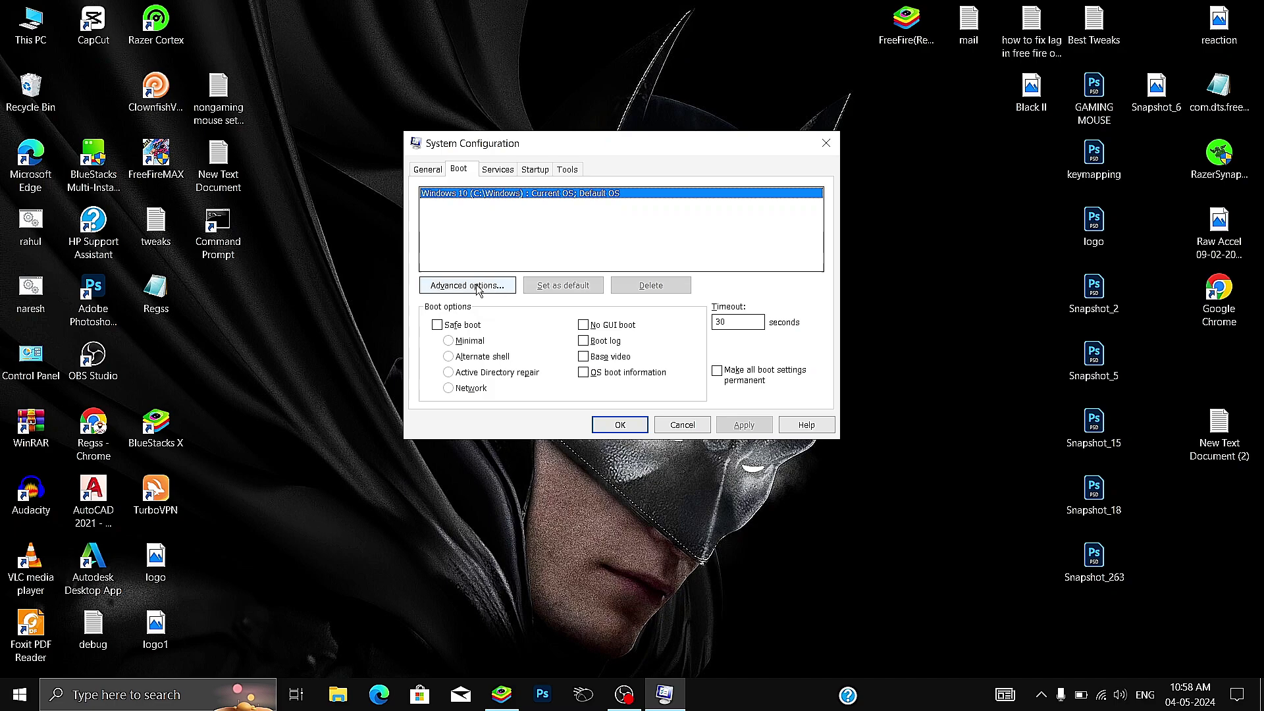
# - Set the number of boot processors to 8 in the advanced boot options, accept System Configuration and dismiss the restart prompt
pyautogui.click(485, 289)
pyautogui.click(492, 172)
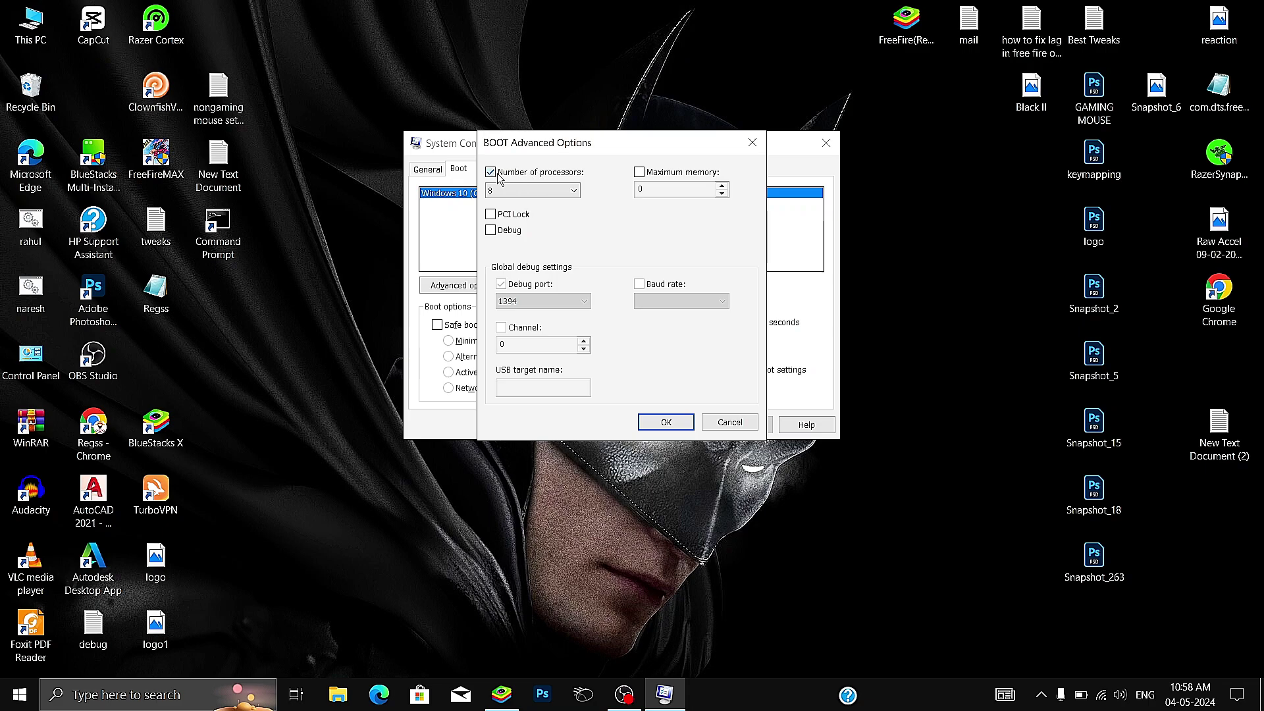
pyautogui.click(499, 179)
pyautogui.click(497, 176)
pyautogui.click(520, 189)
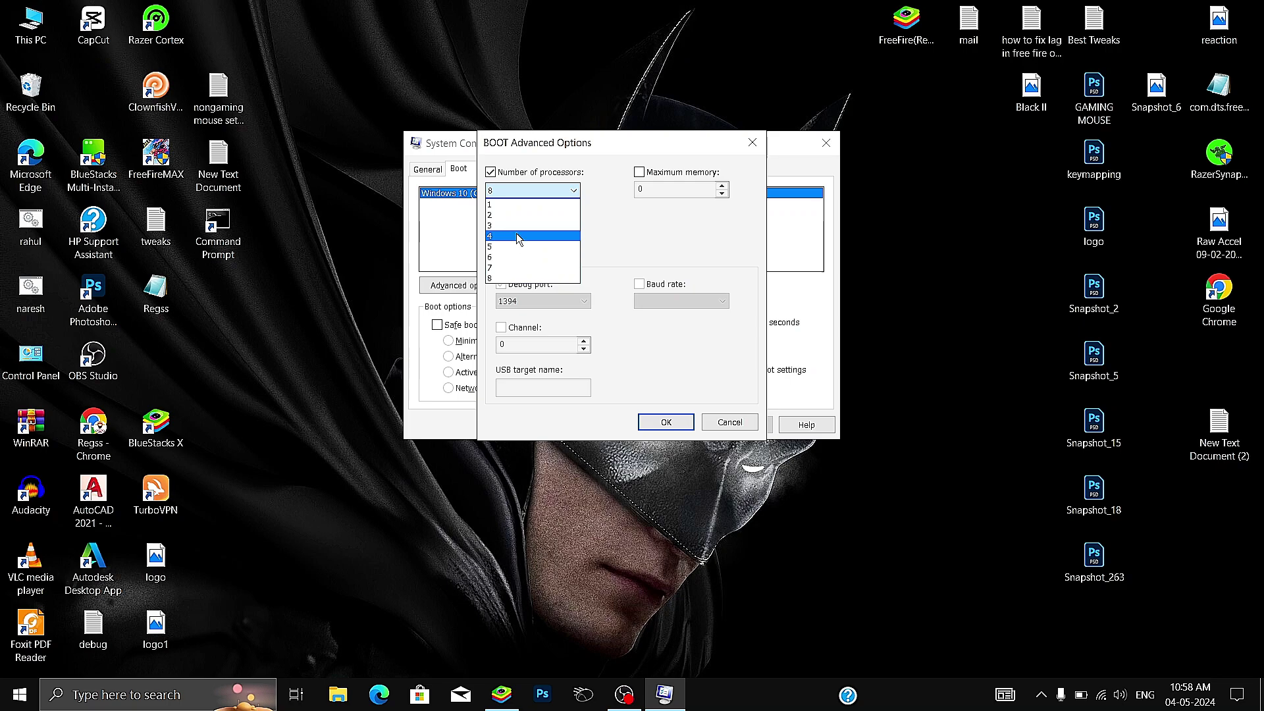
pyautogui.click(495, 278)
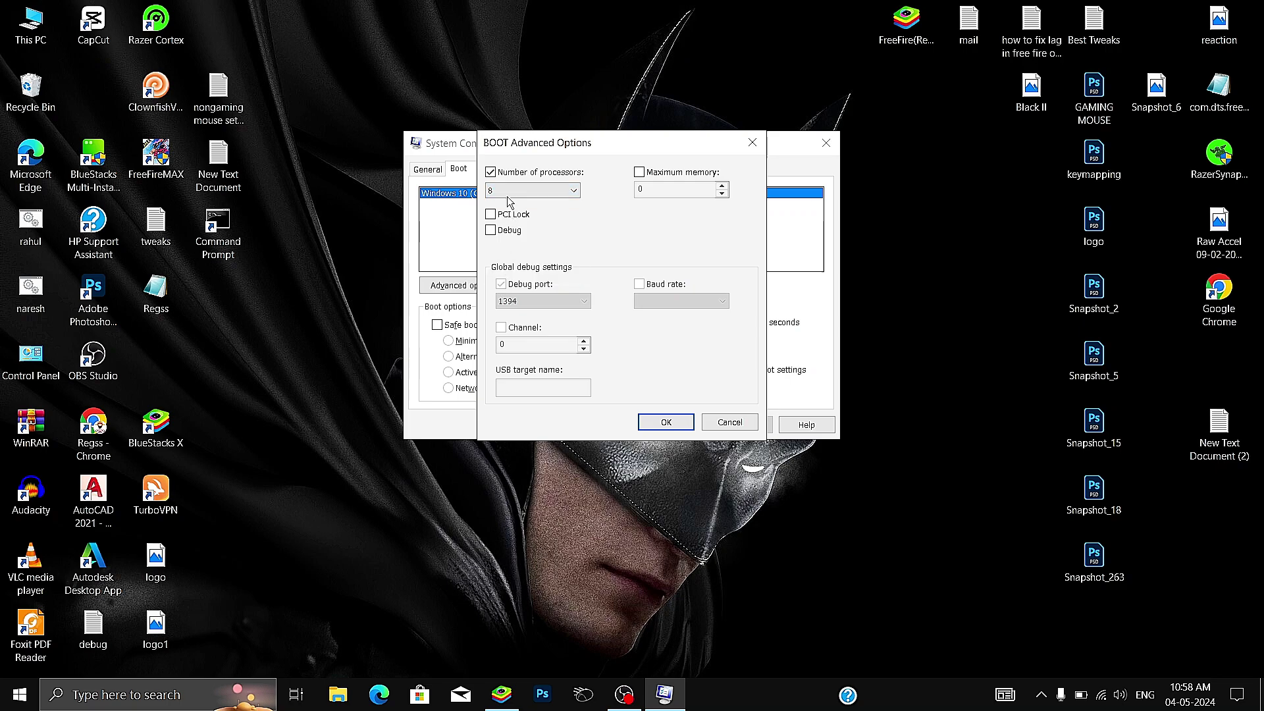
pyautogui.click(521, 191)
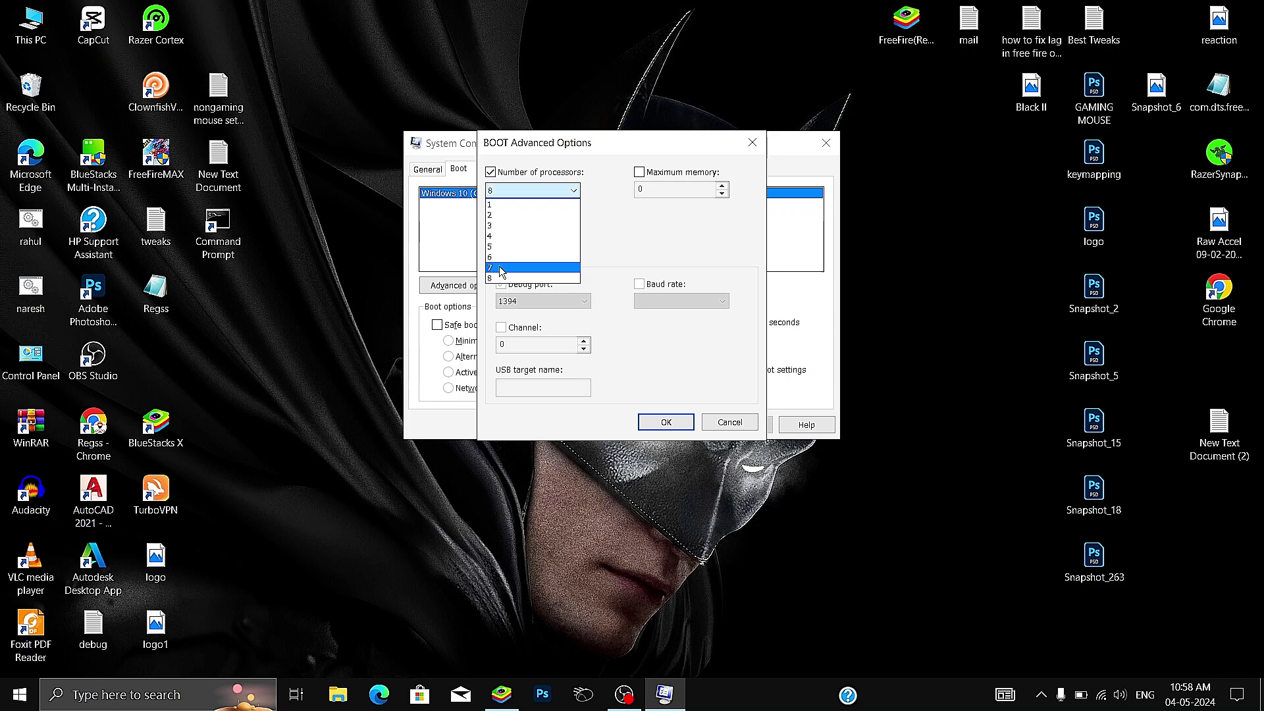
pyautogui.click(500, 279)
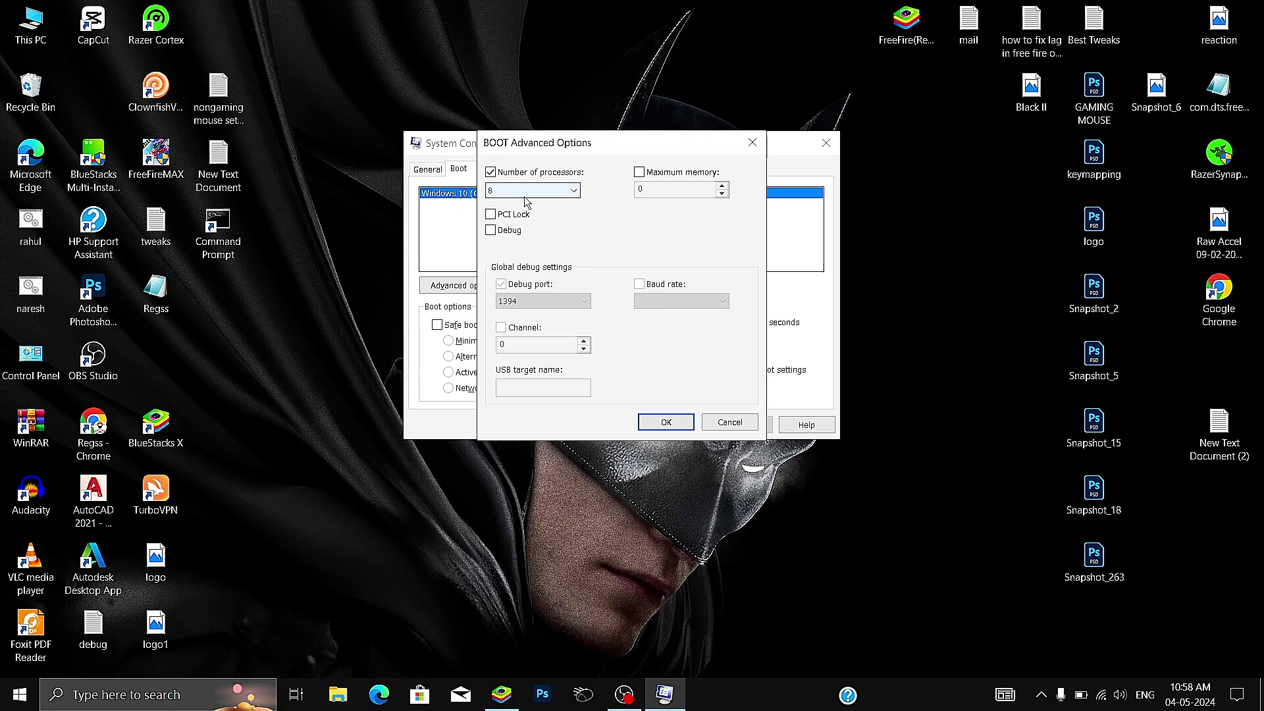
pyautogui.click(526, 192)
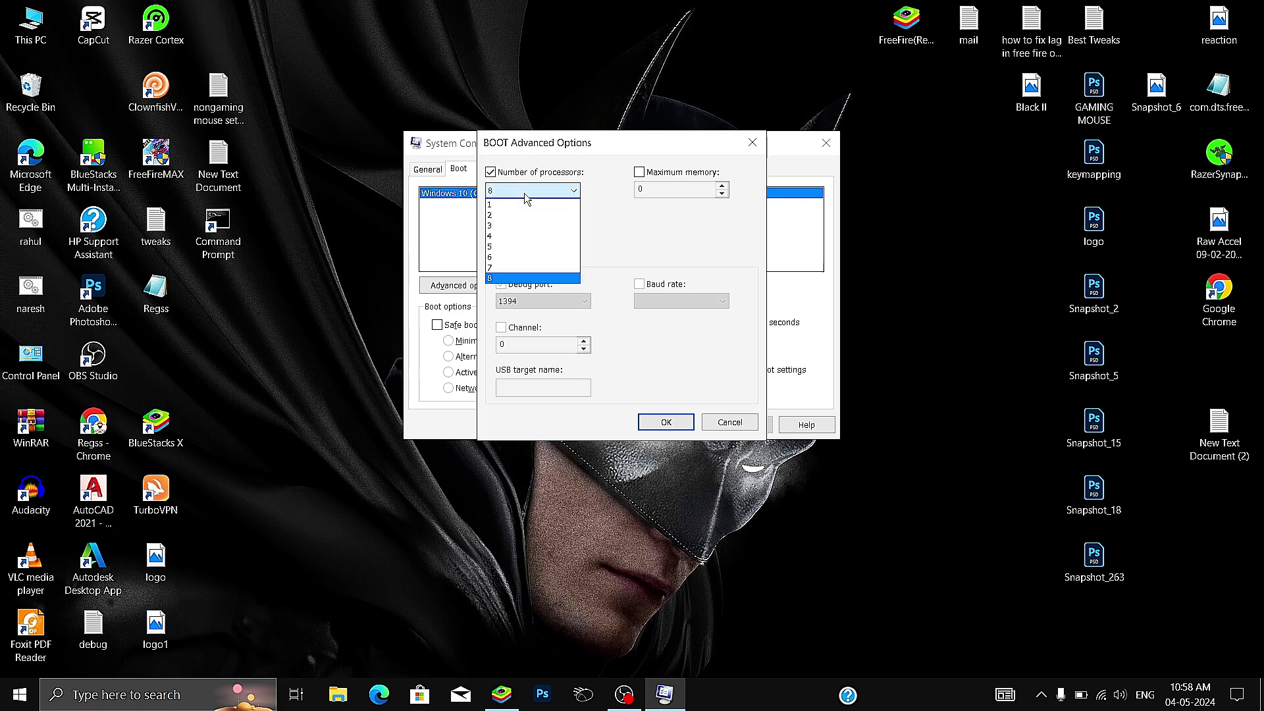
pyautogui.click(500, 279)
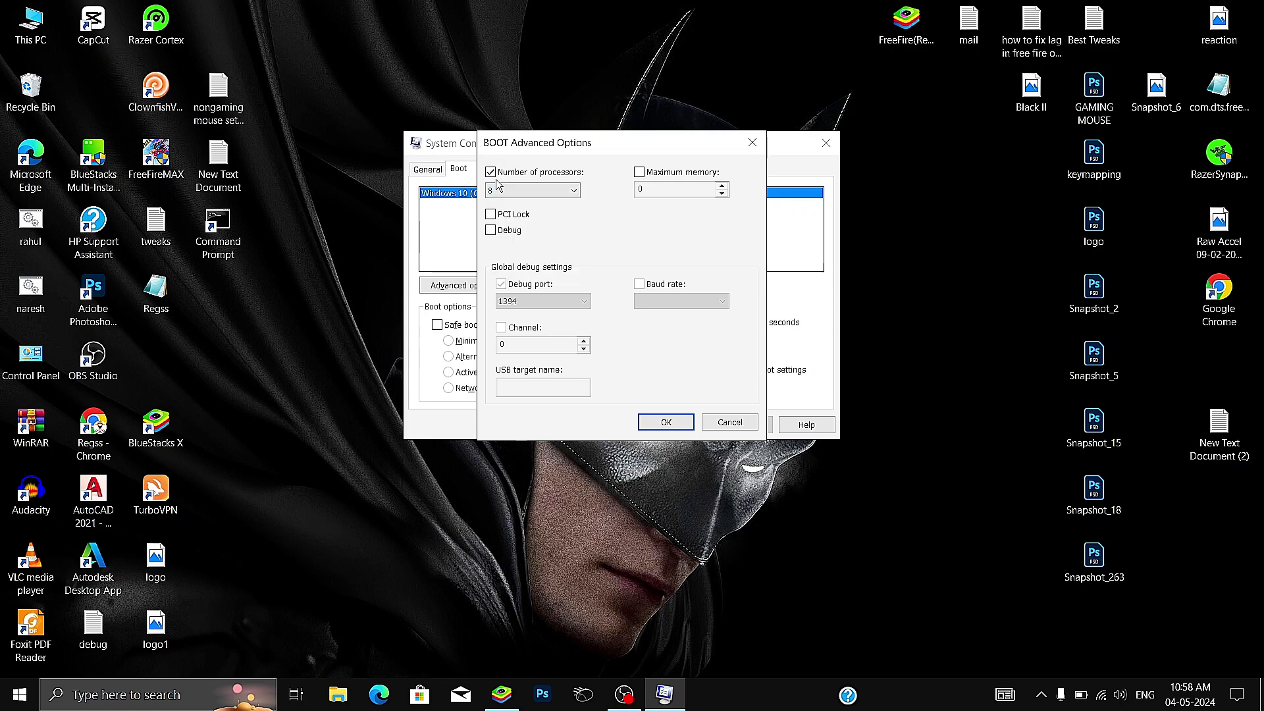
pyautogui.click(666, 422)
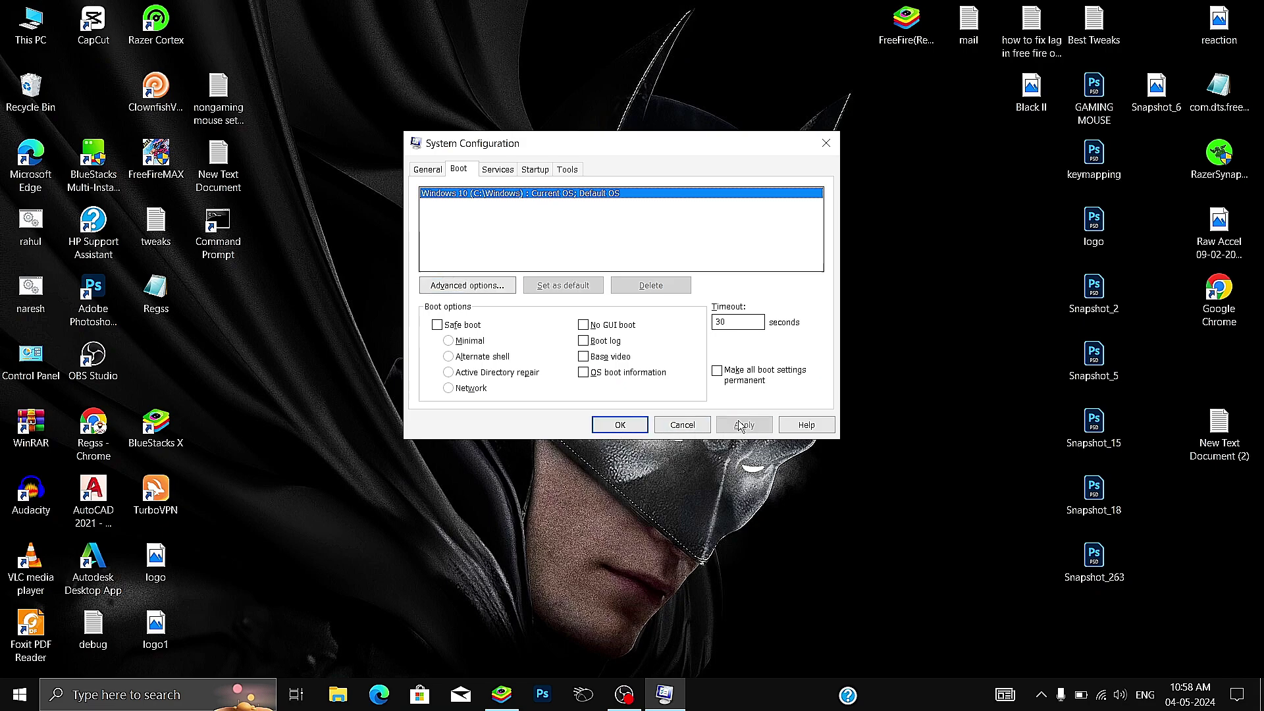
pyautogui.click(619, 428)
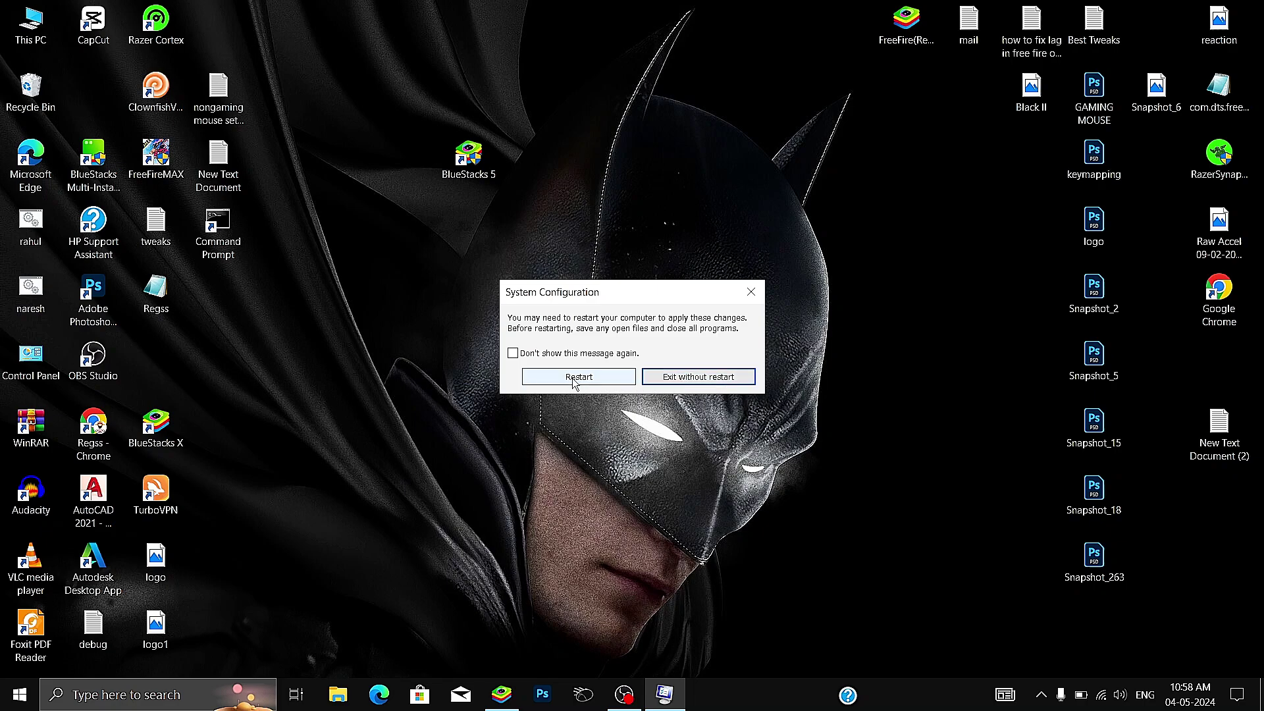
pyautogui.click(751, 292)
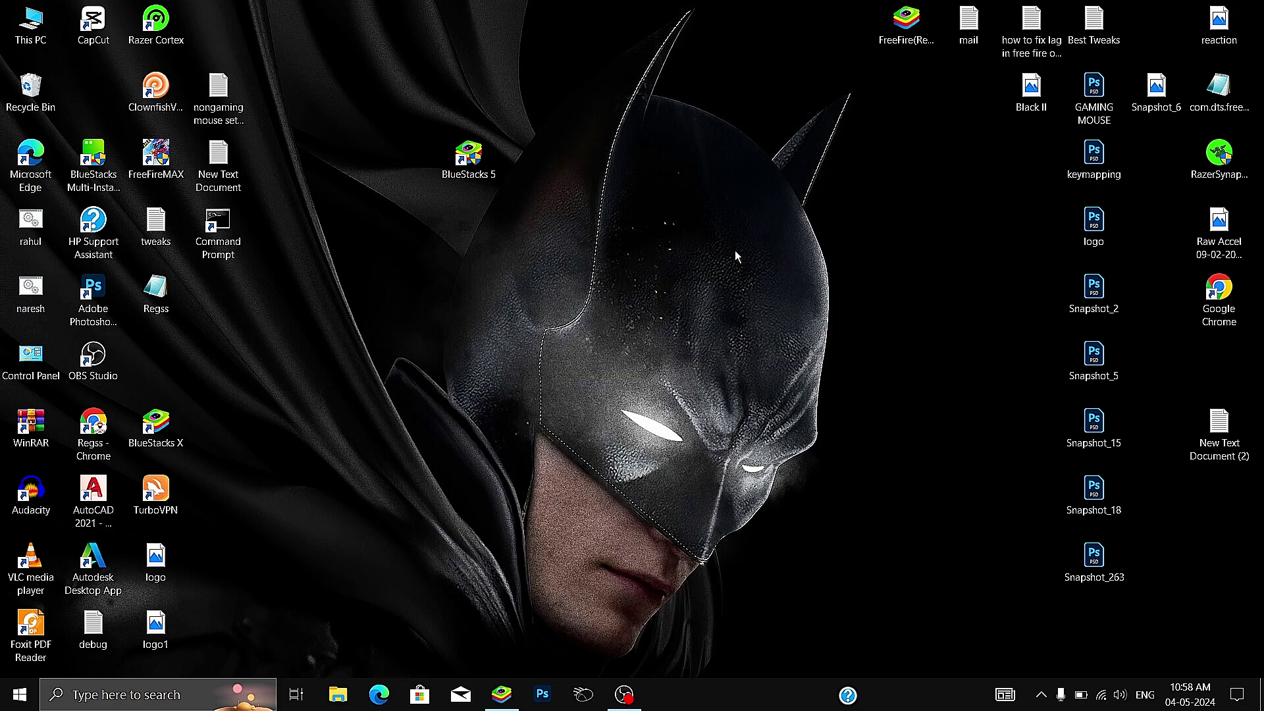
# - Open Task Manager with BlueStacks restored, expand the BlueStacks process and go to its details
pyautogui.rightClick(747, 705)
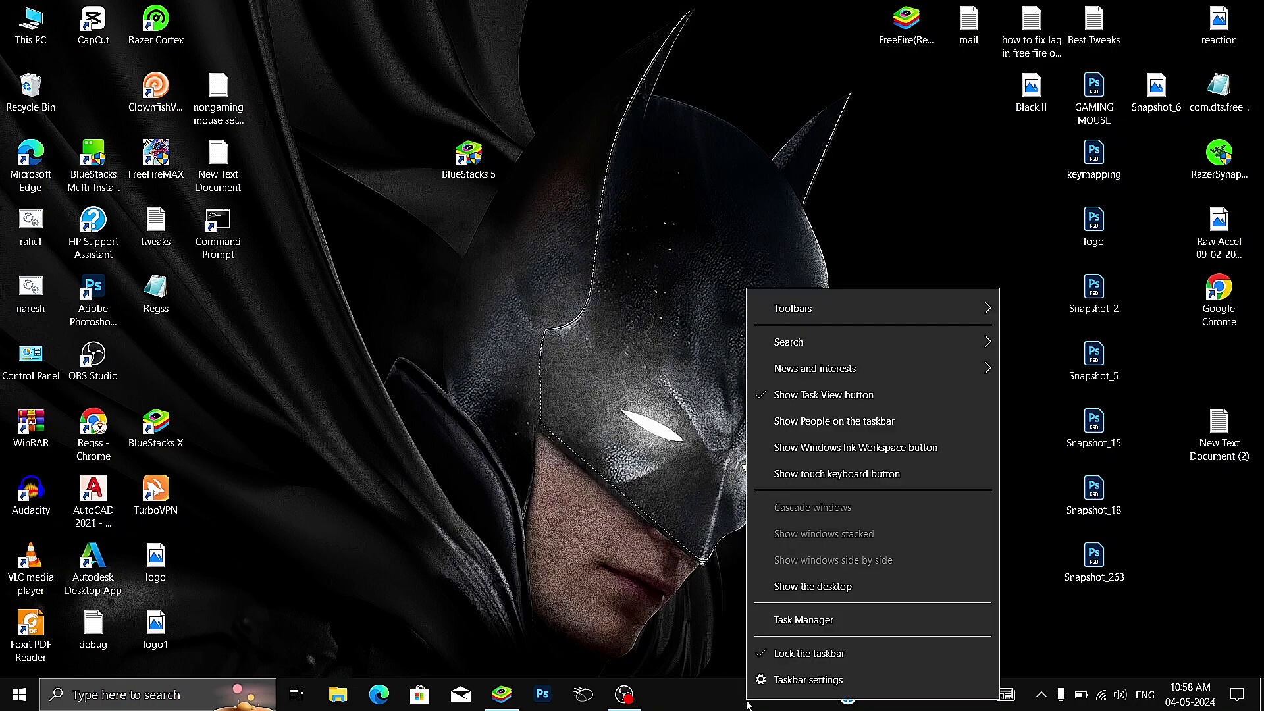
pyautogui.click(807, 624)
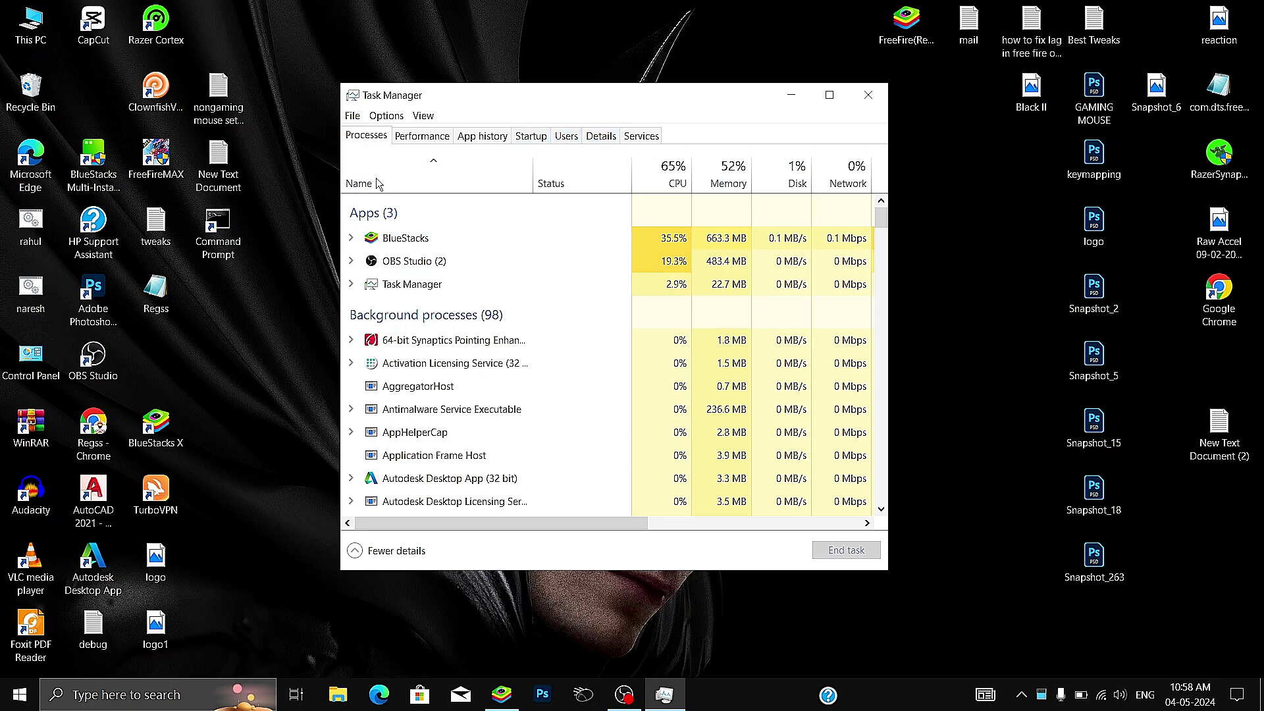
pyautogui.click(385, 239)
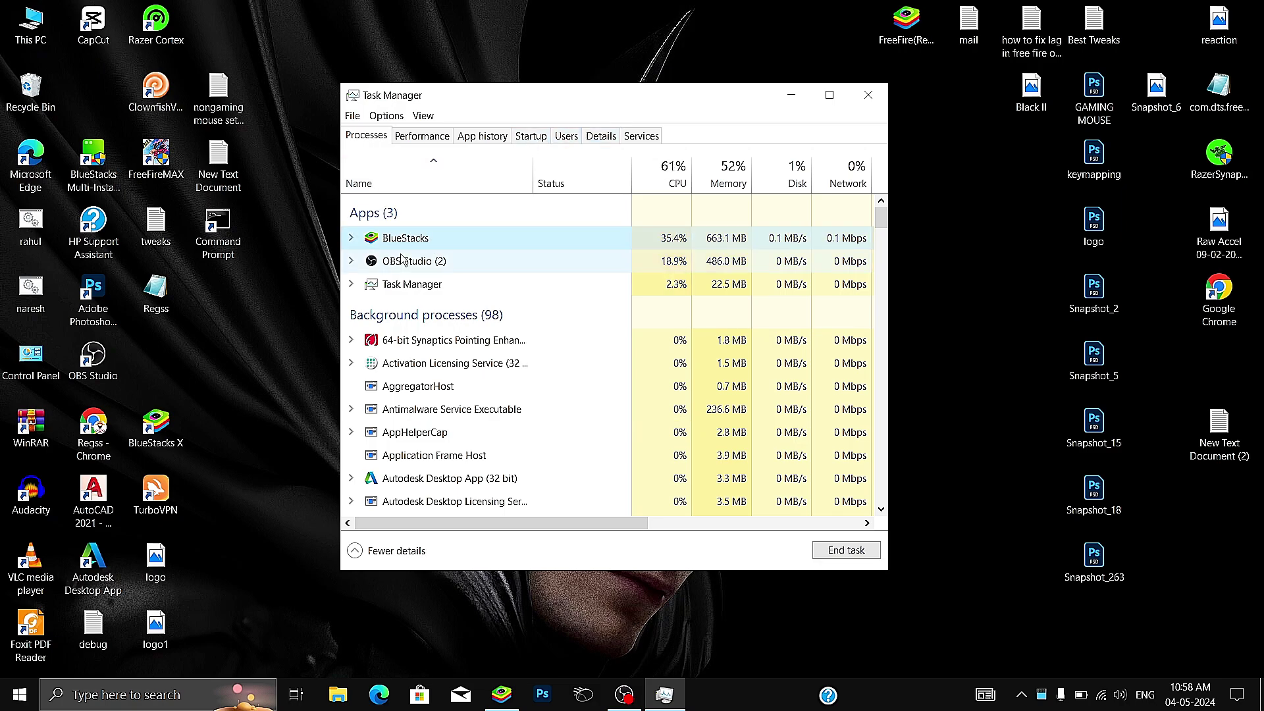
pyautogui.click(502, 694)
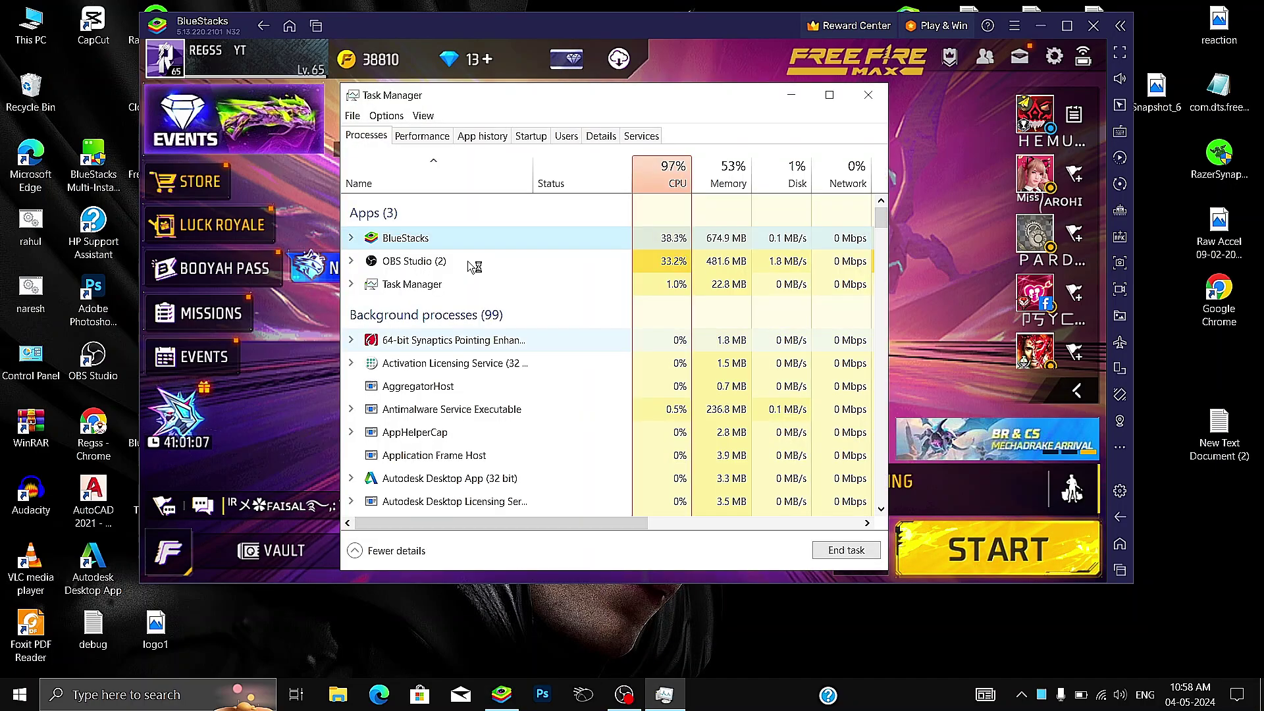
pyautogui.click(664, 694)
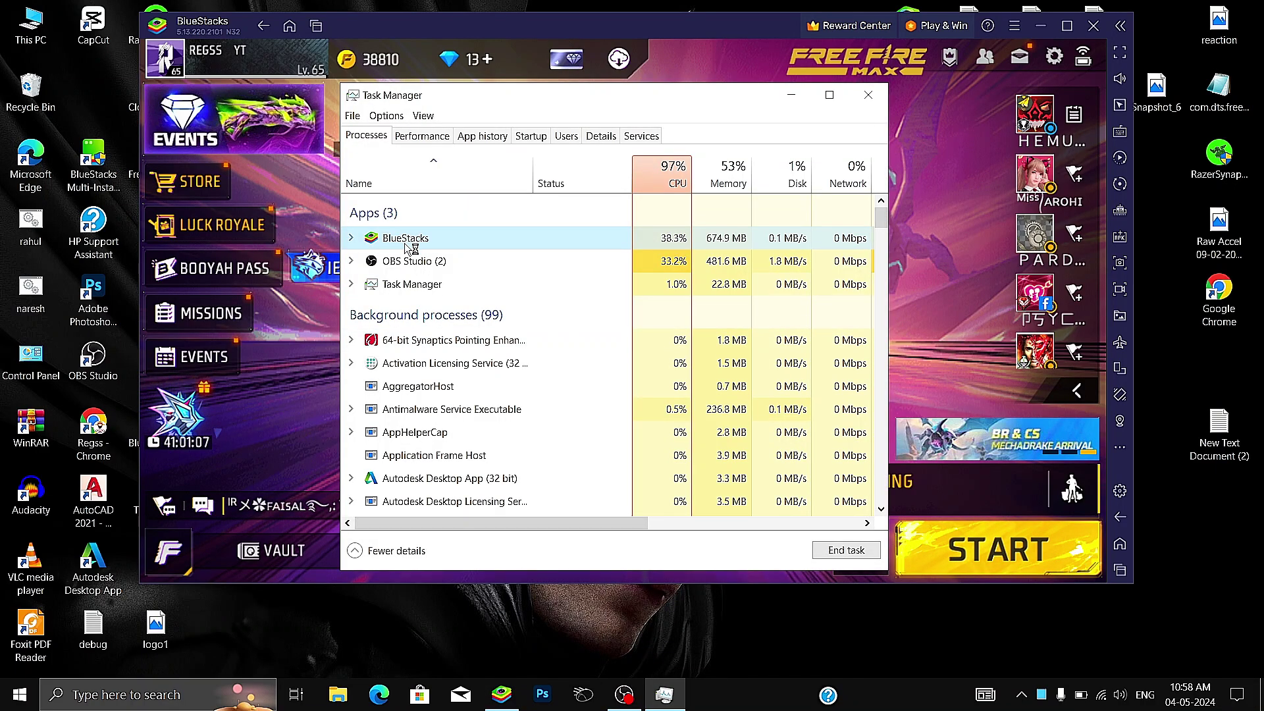
pyautogui.click(351, 239)
pyautogui.rightClick(448, 241)
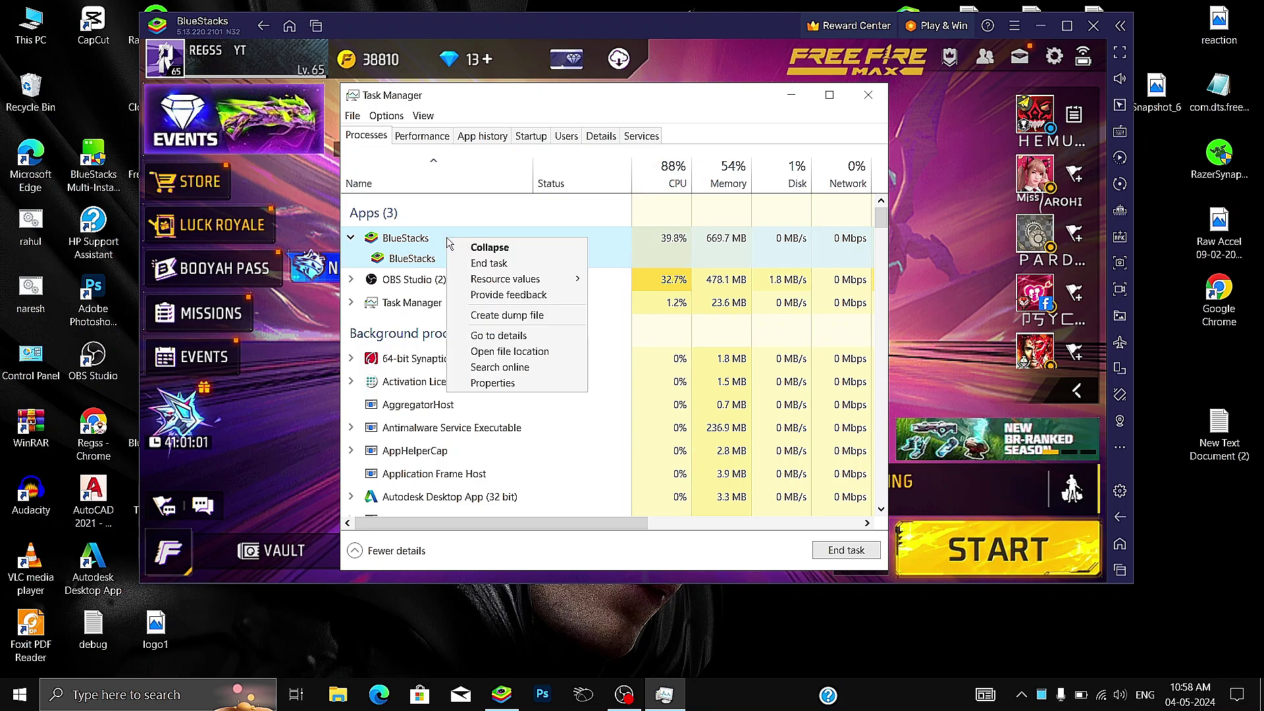
pyautogui.click(503, 337)
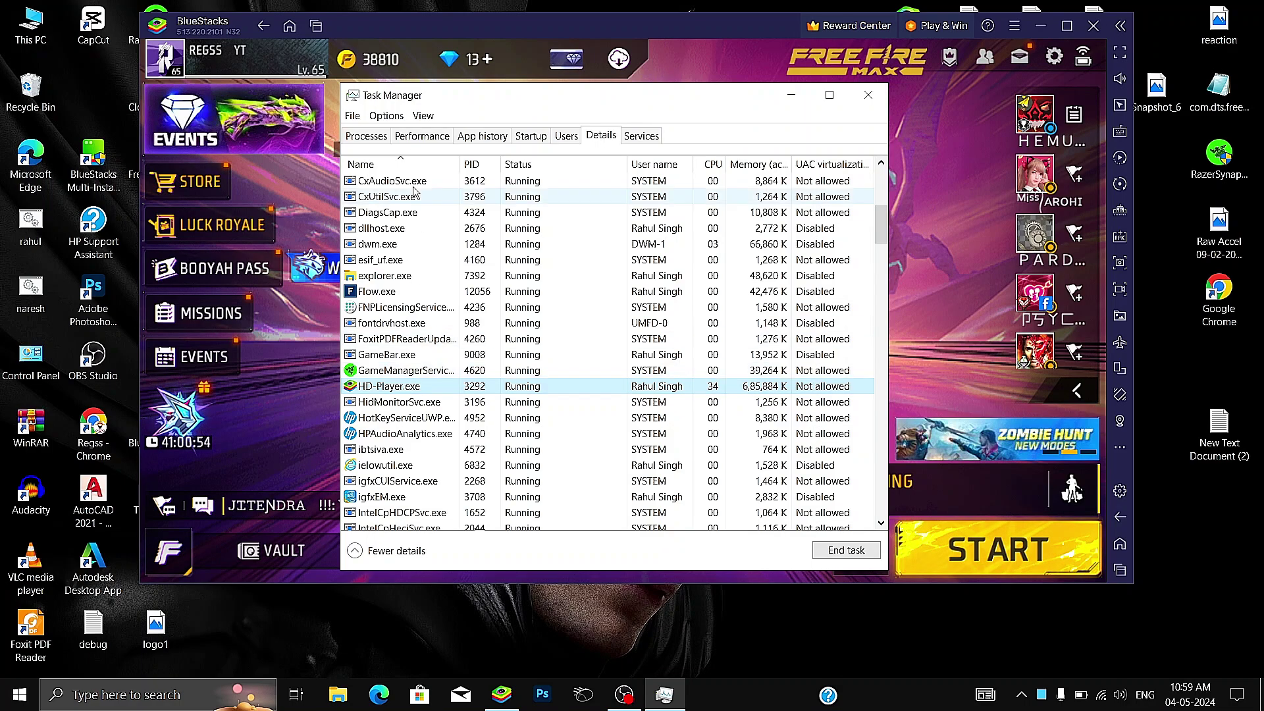
# - Set the priority of HD-Player.exe to High, check the selected priority and close Task Manager
pyautogui.rightClick(400, 388)
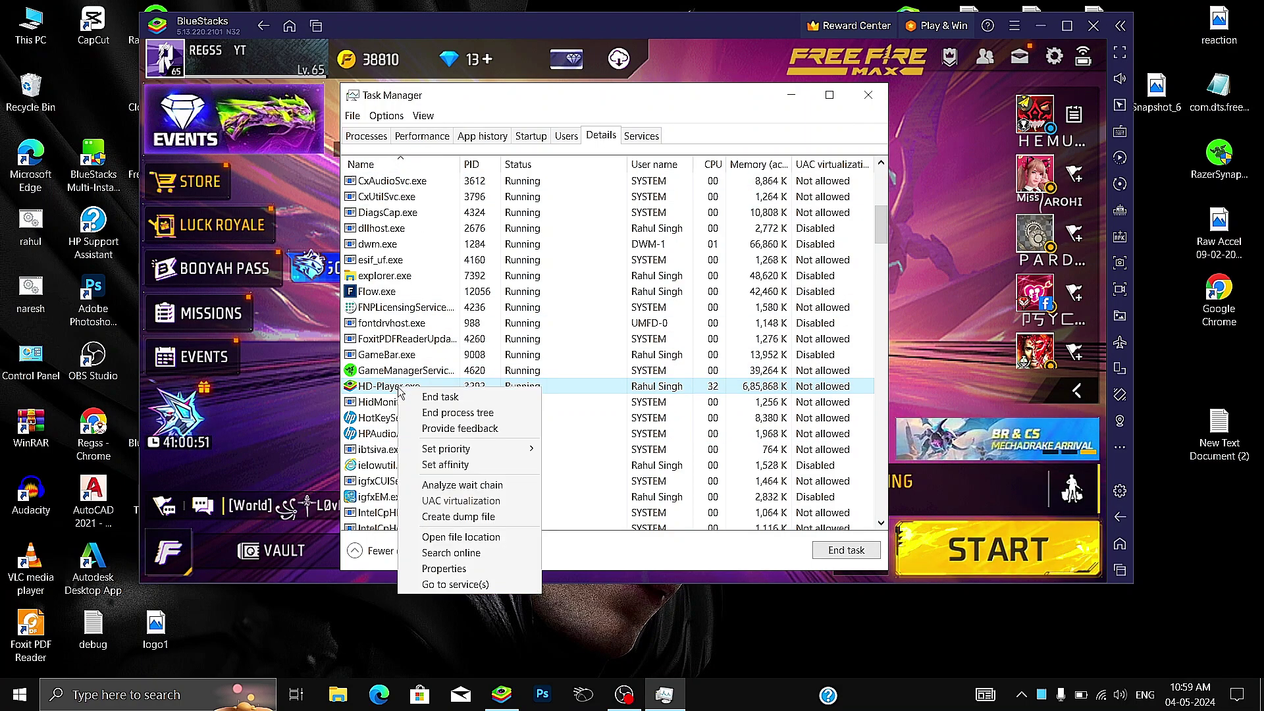
pyautogui.moveTo(465, 451)
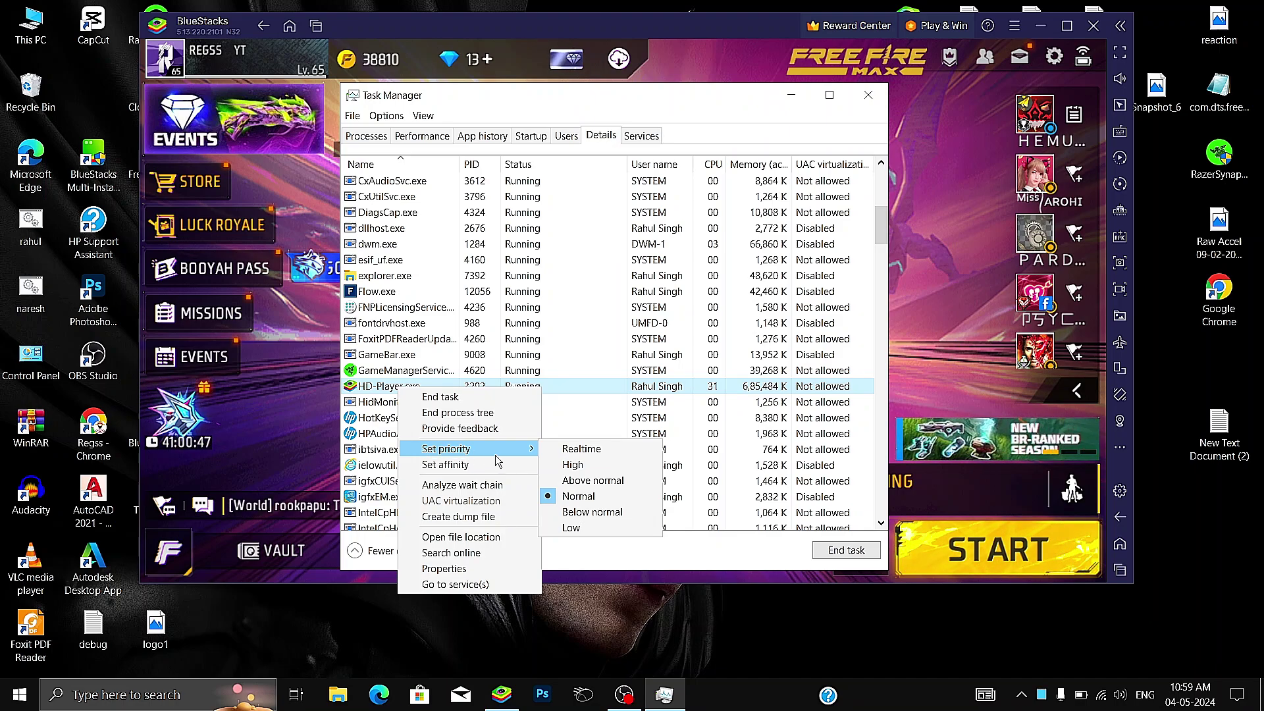
pyautogui.click(585, 471)
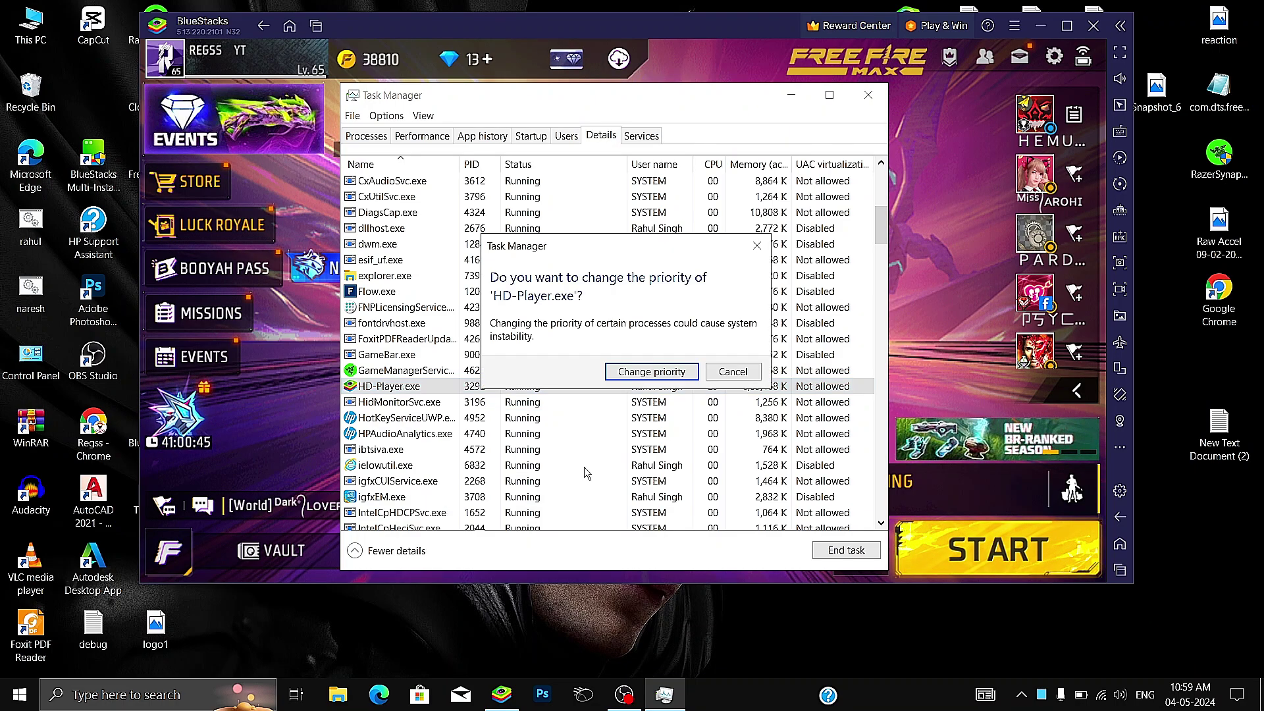
pyautogui.click(676, 377)
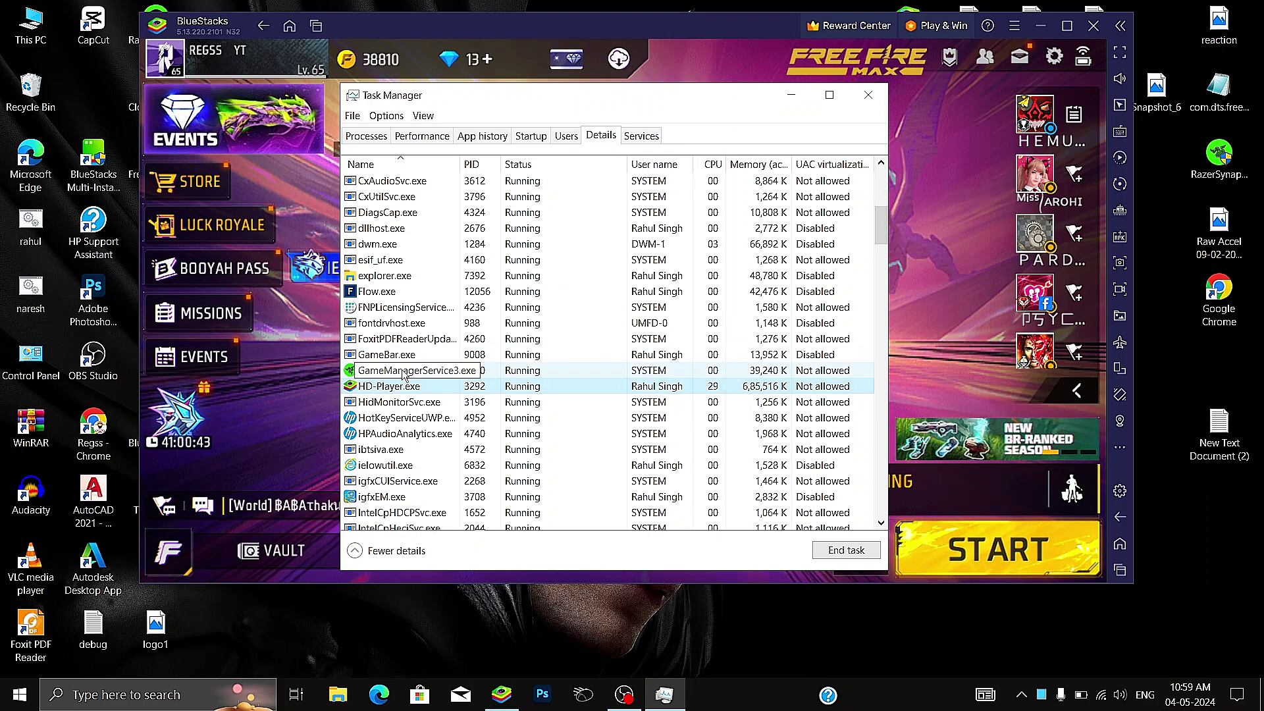
pyautogui.rightClick(490, 388)
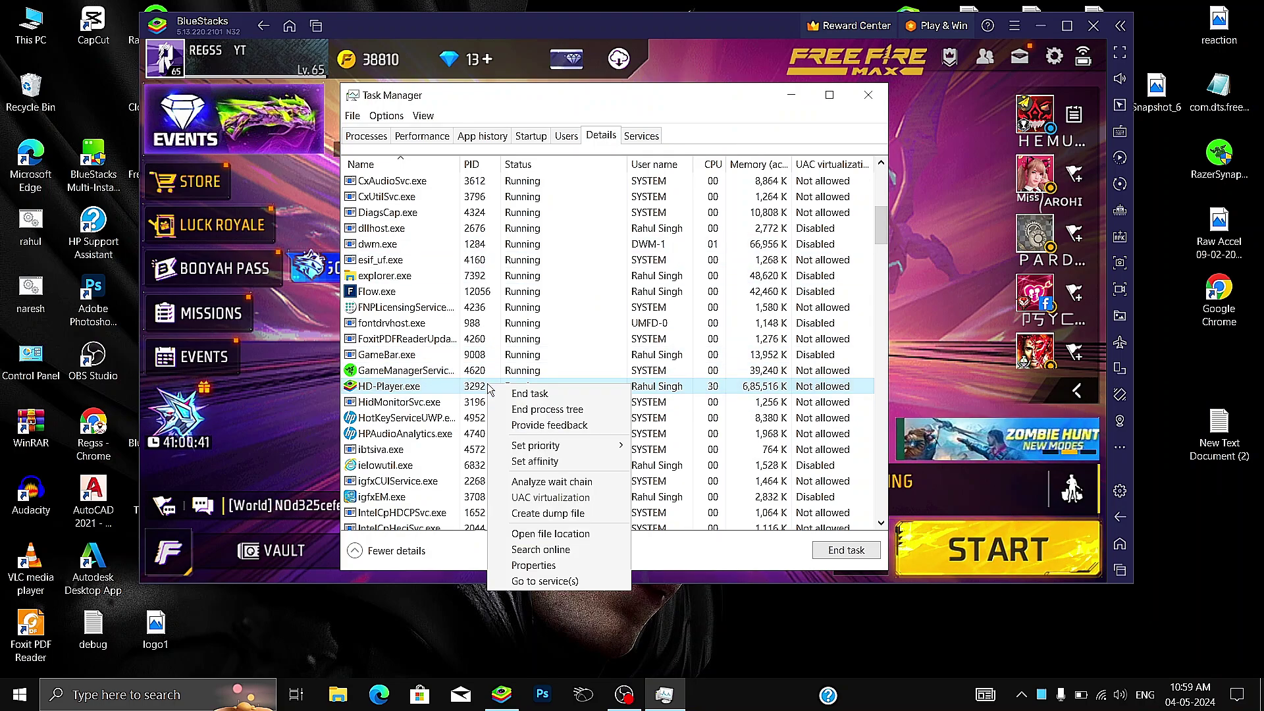
pyautogui.moveTo(588, 447)
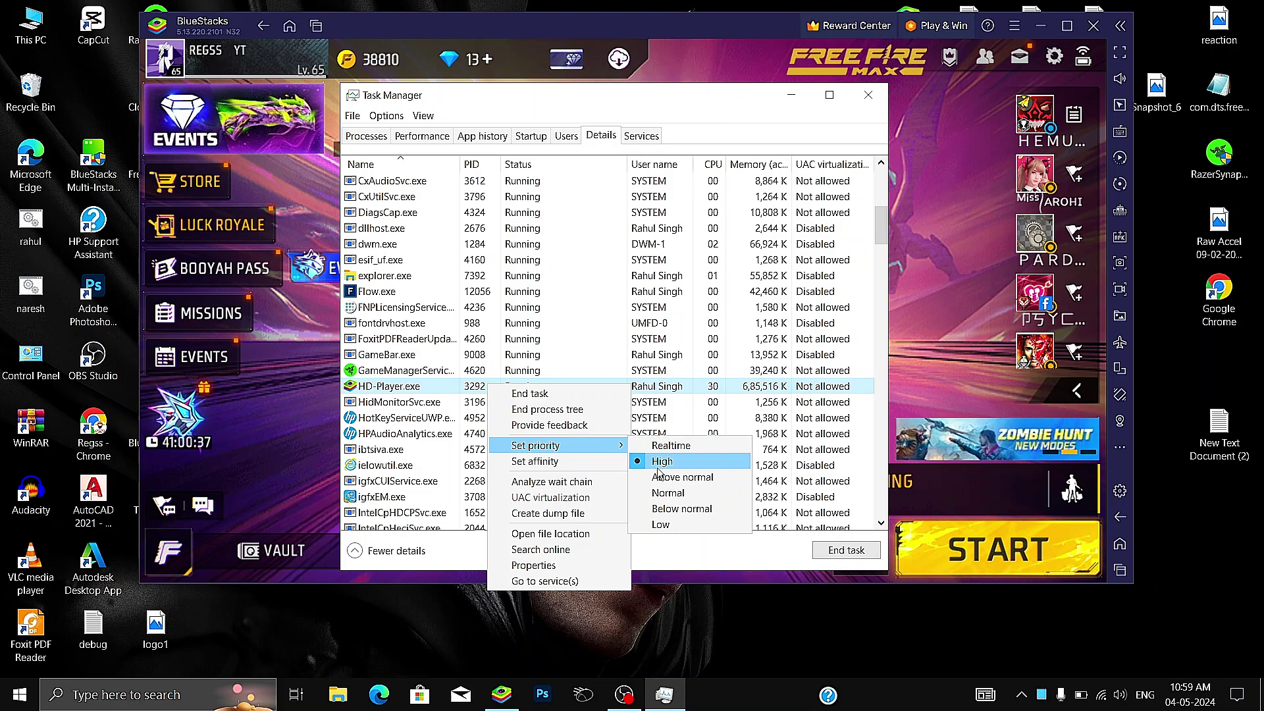
pyautogui.click(461, 395)
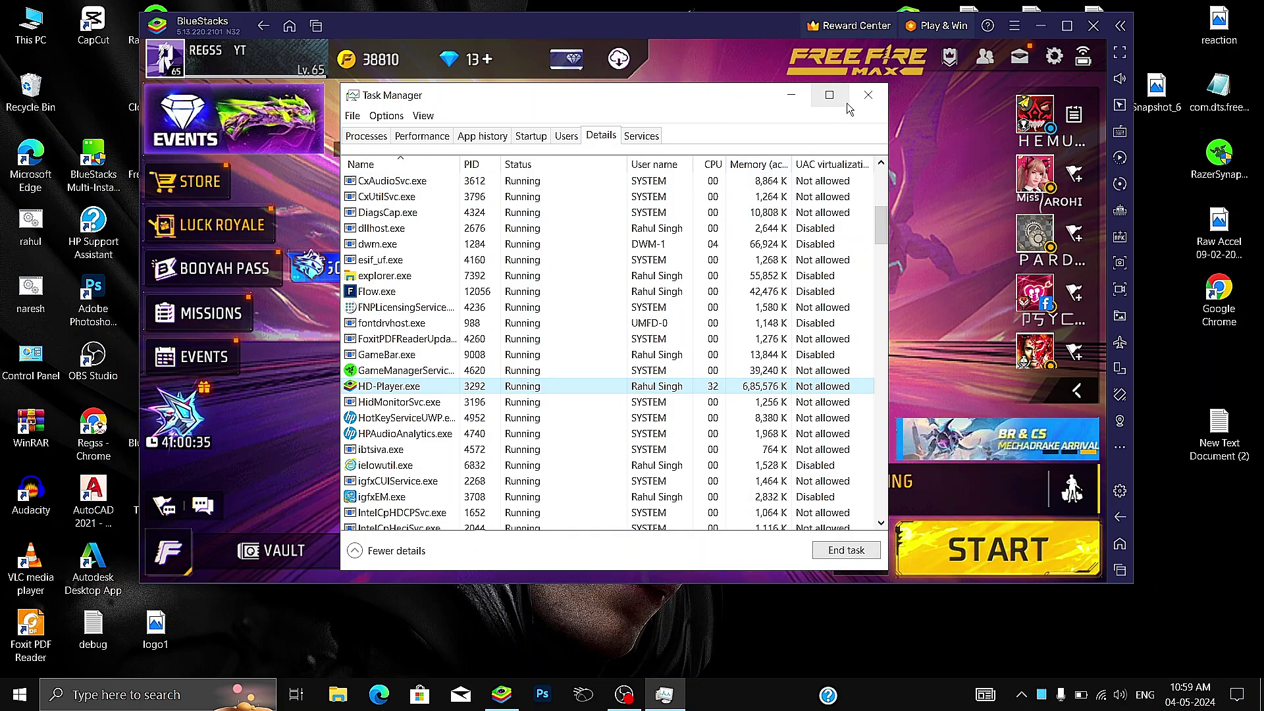
pyautogui.click(868, 95)
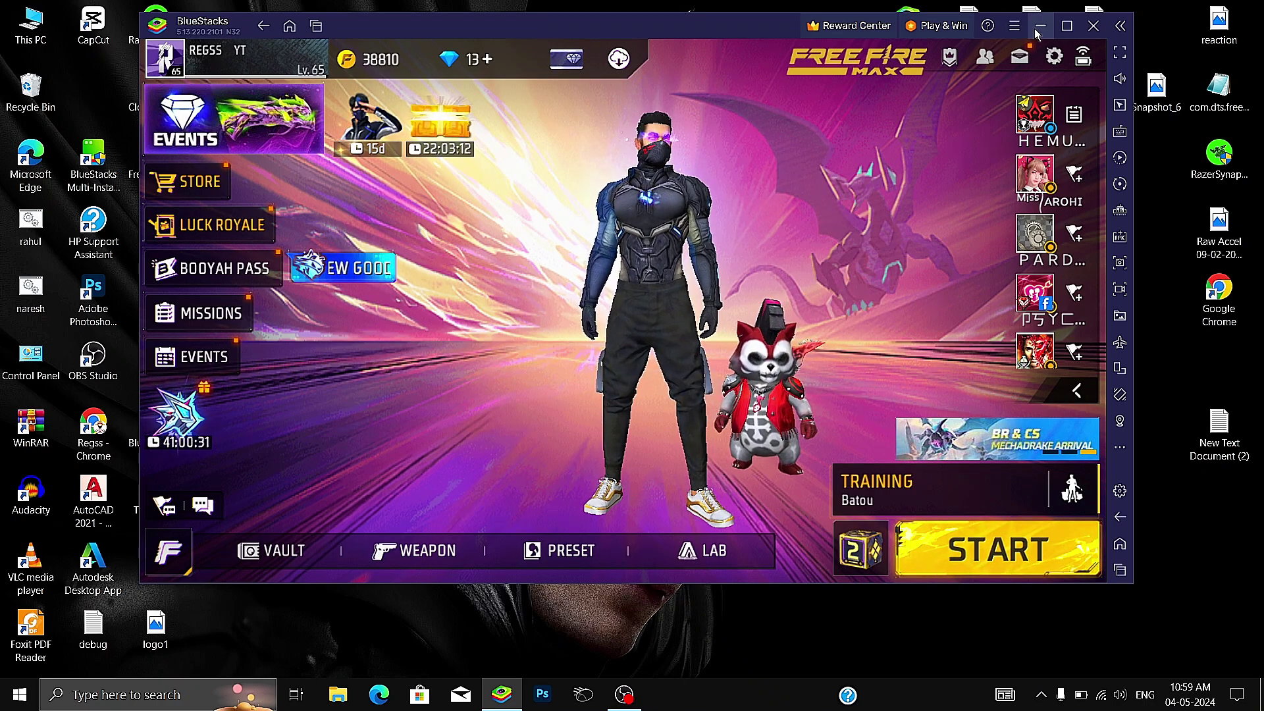
# - Go to the BlueStacks home screen and move the Free Fire icon away from Free Fire MAX
pyautogui.click(289, 25)
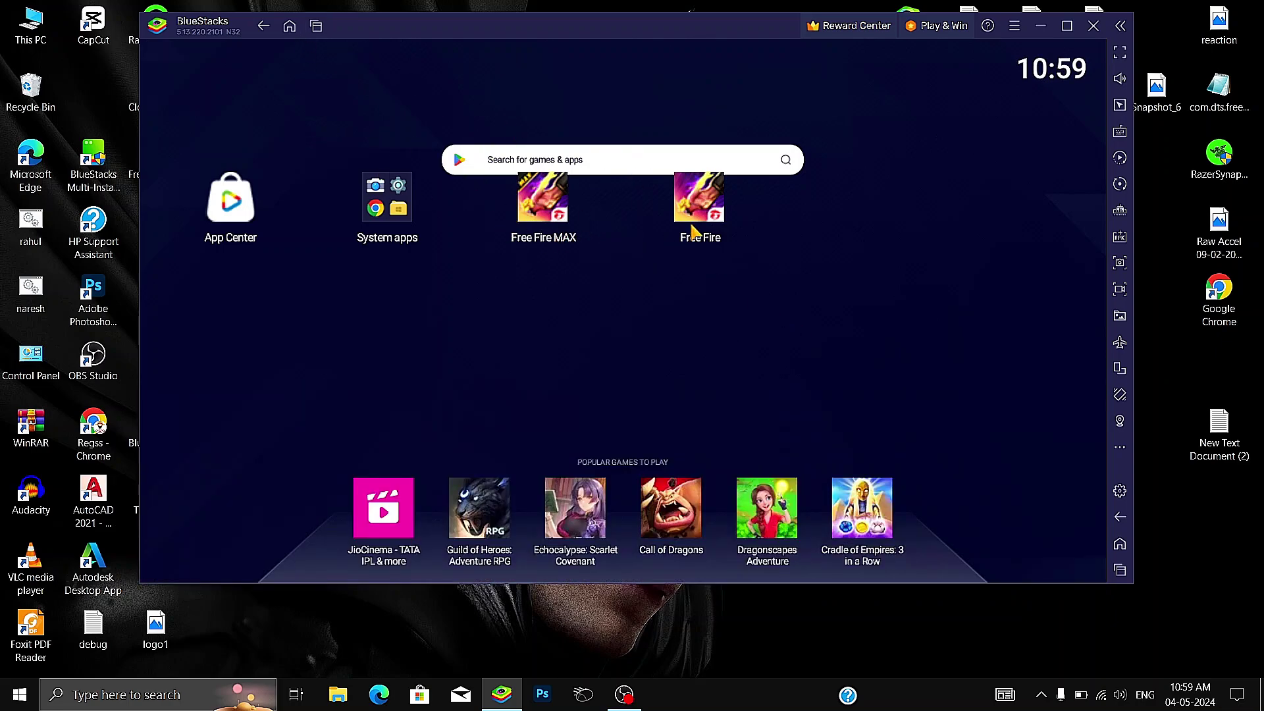
pyautogui.moveTo(777, 284); pyautogui.dragTo(804, 292)
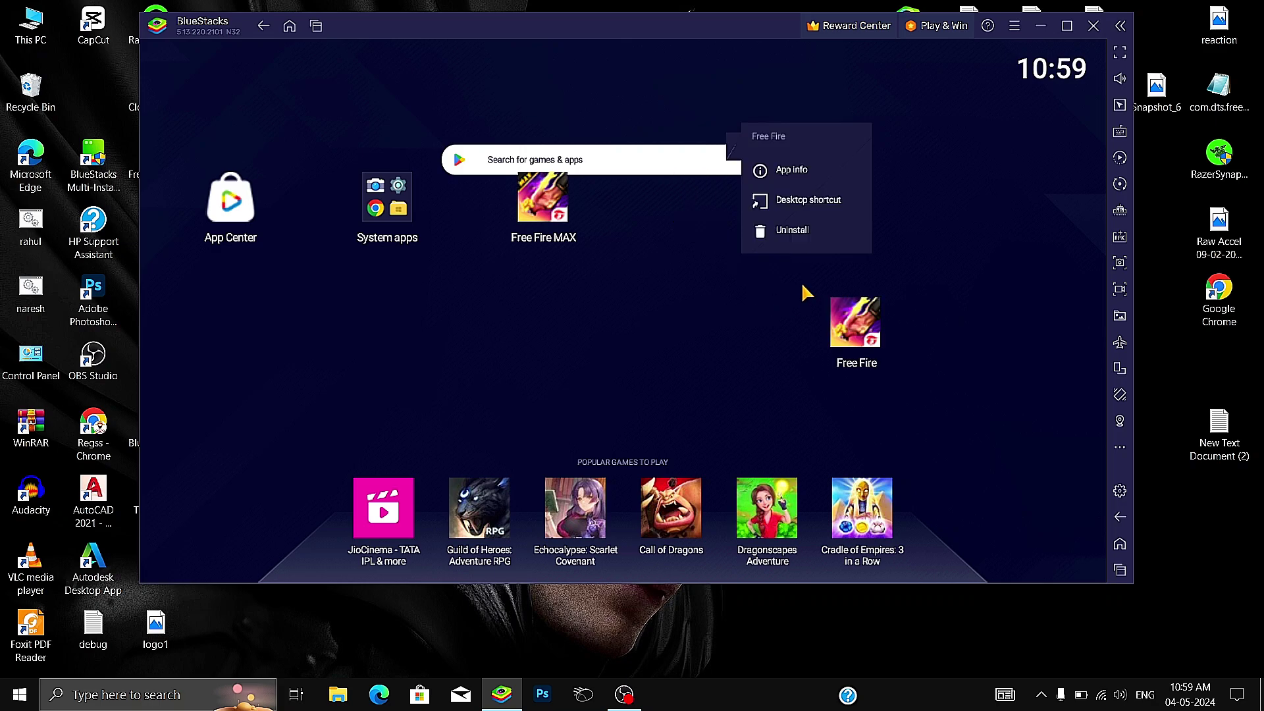
pyautogui.moveTo(867, 368); pyautogui.dragTo(868, 369)
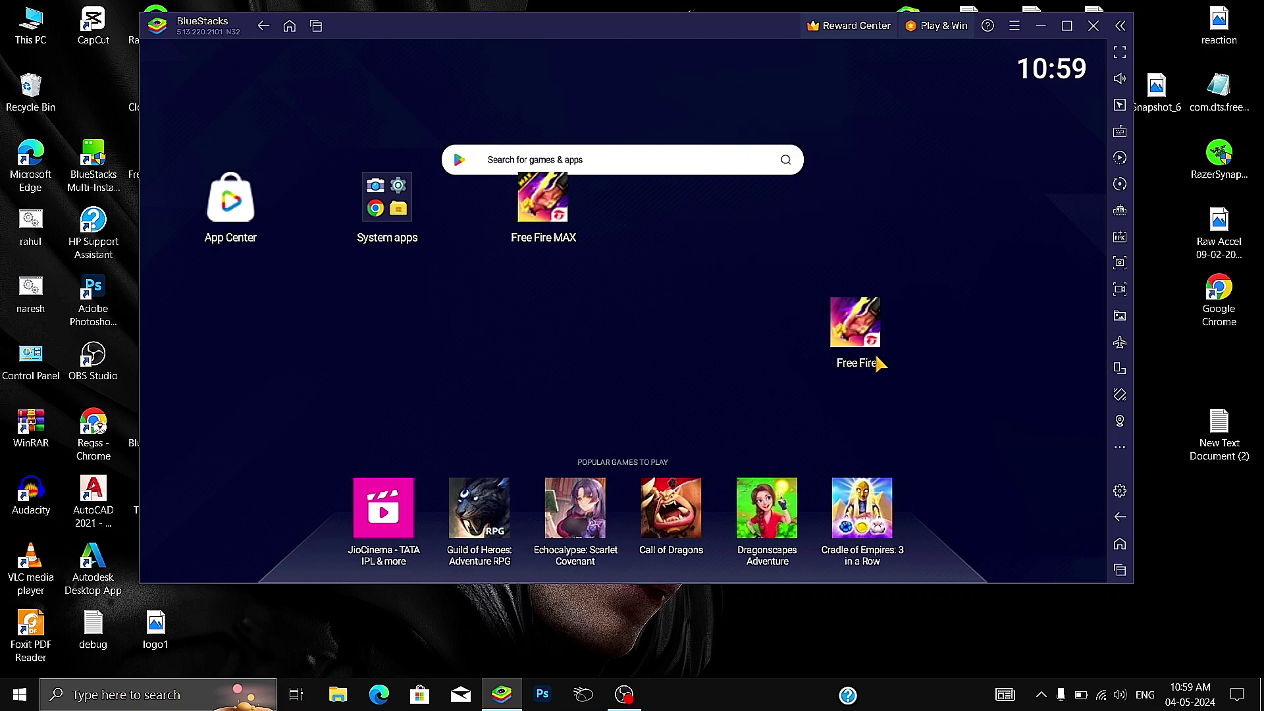
pyautogui.rightClick(877, 363)
pyautogui.click(808, 307)
pyautogui.click(850, 343)
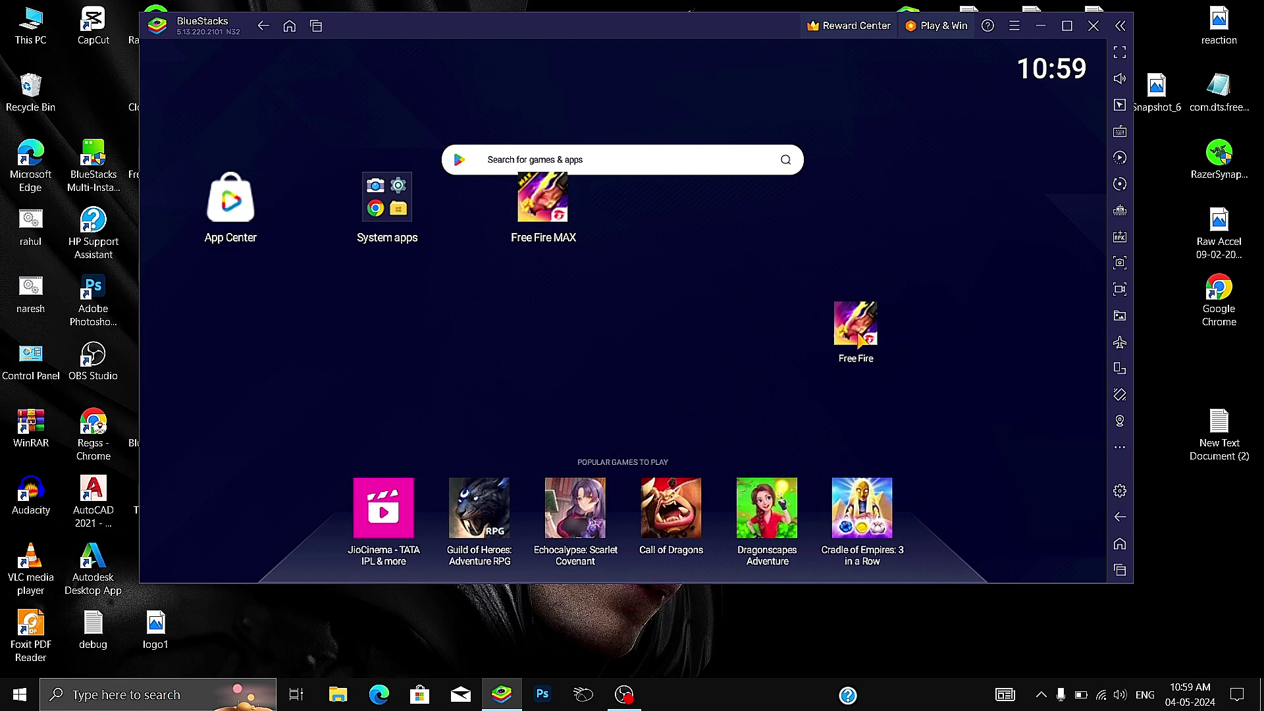
# - Dismiss Free Fire from the recent apps, return to the home screen and minimize BlueStacks
pyautogui.click(316, 26)
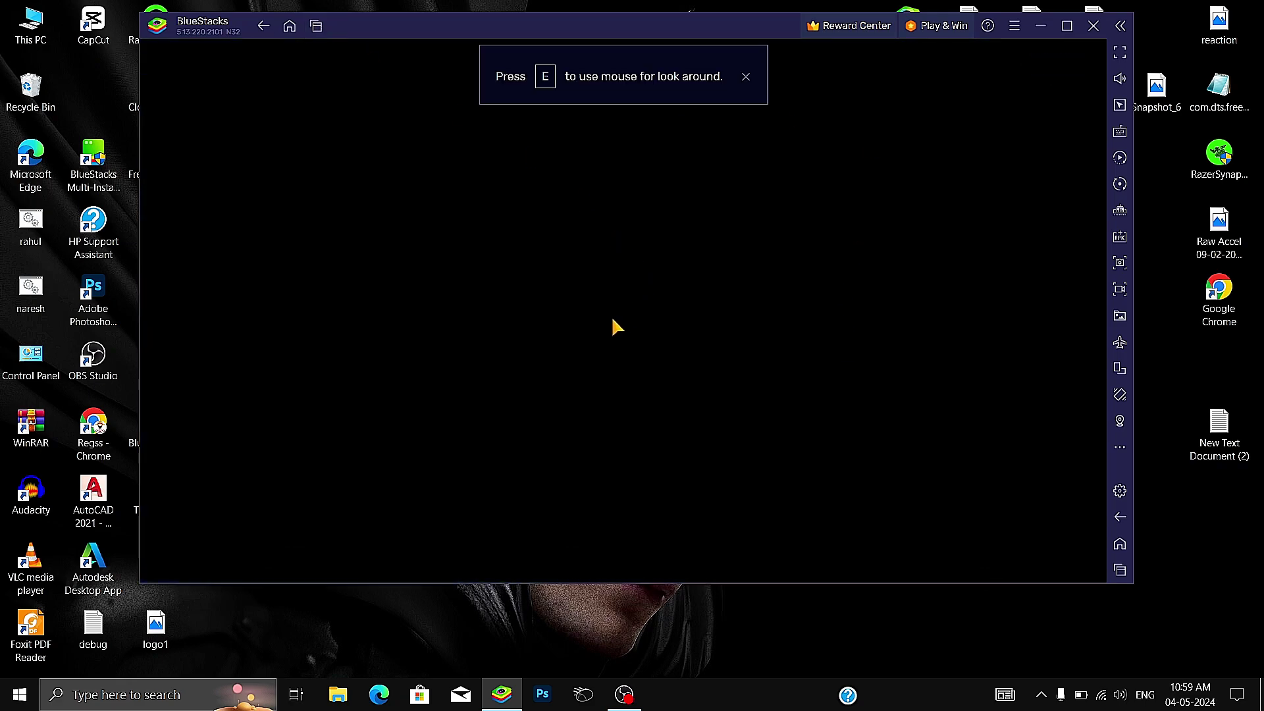
pyautogui.moveTo(563, 476); pyautogui.dragTo(856, 478)
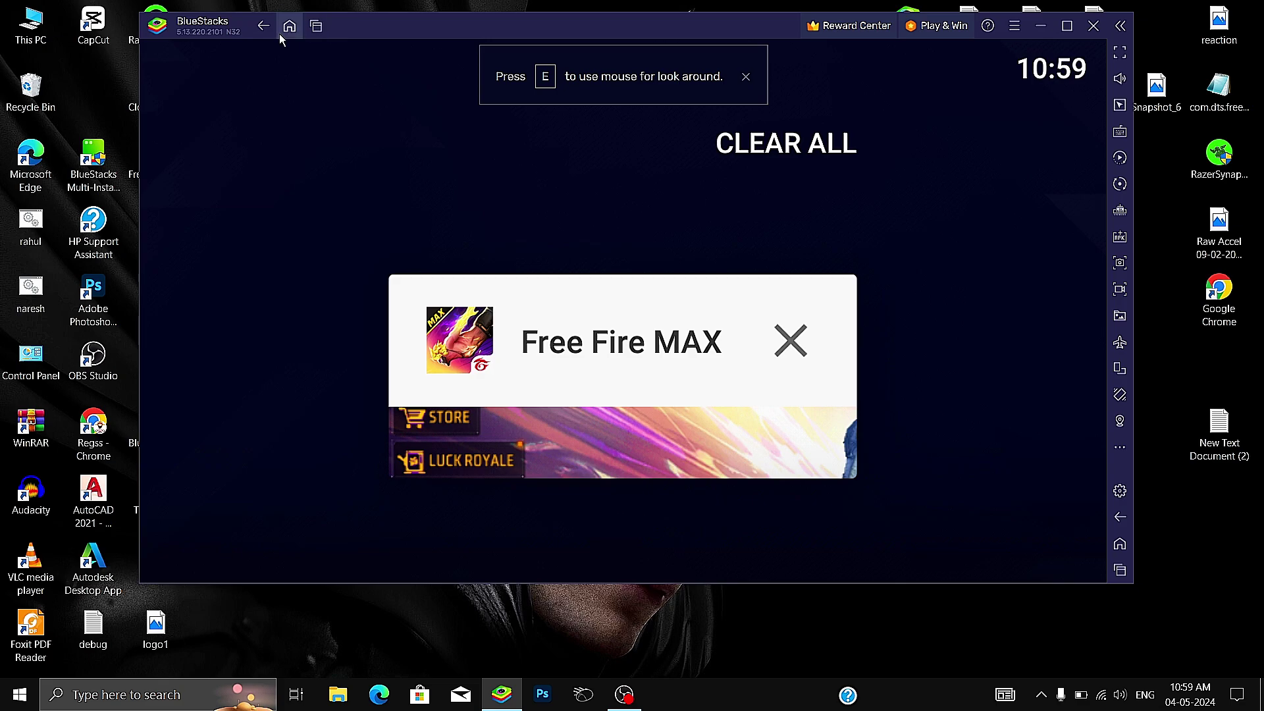
pyautogui.click(289, 26)
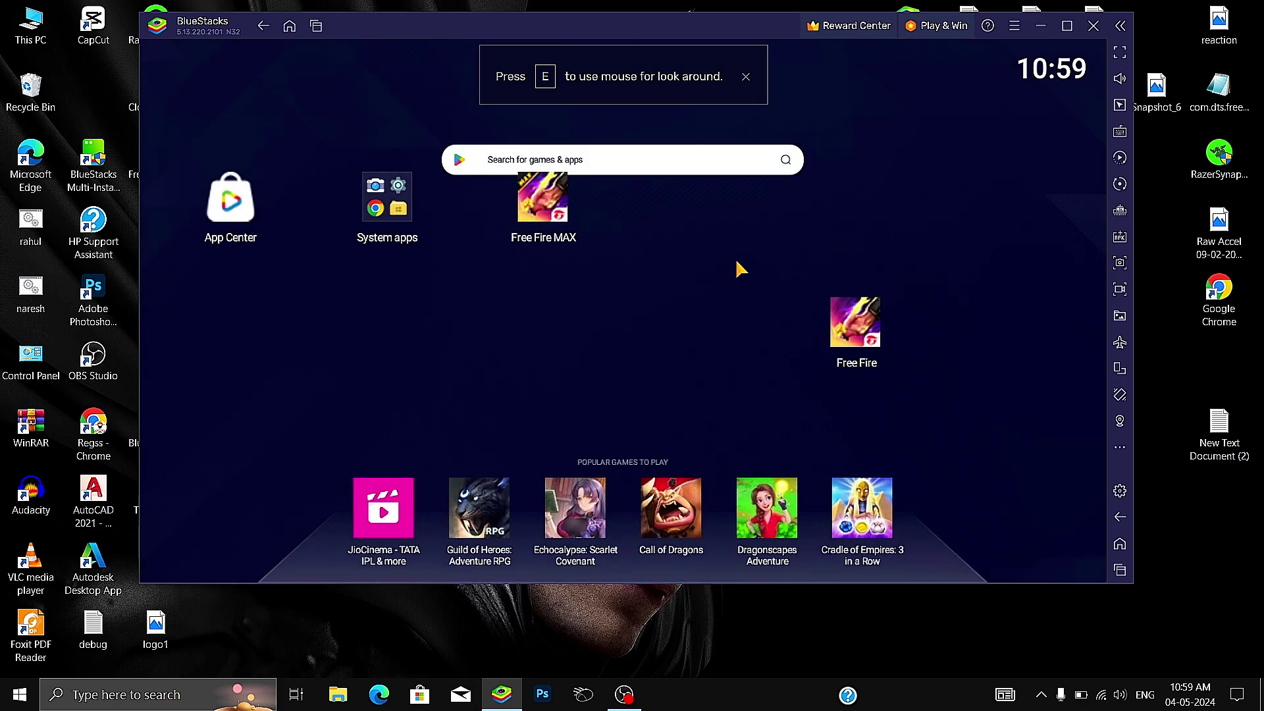
pyautogui.click(1041, 25)
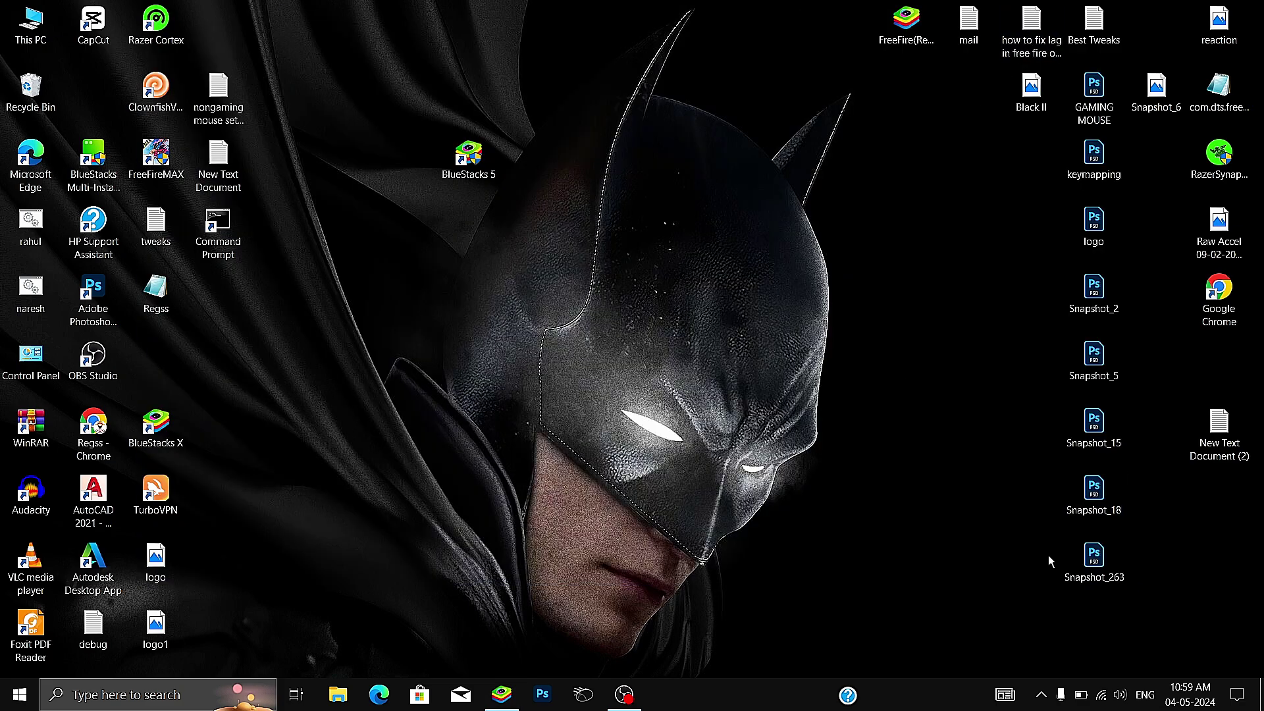
# - Cycle the on-battery power mode through Battery saver, Better battery and Better performance, and finish on Best performance
pyautogui.click(1082, 697)
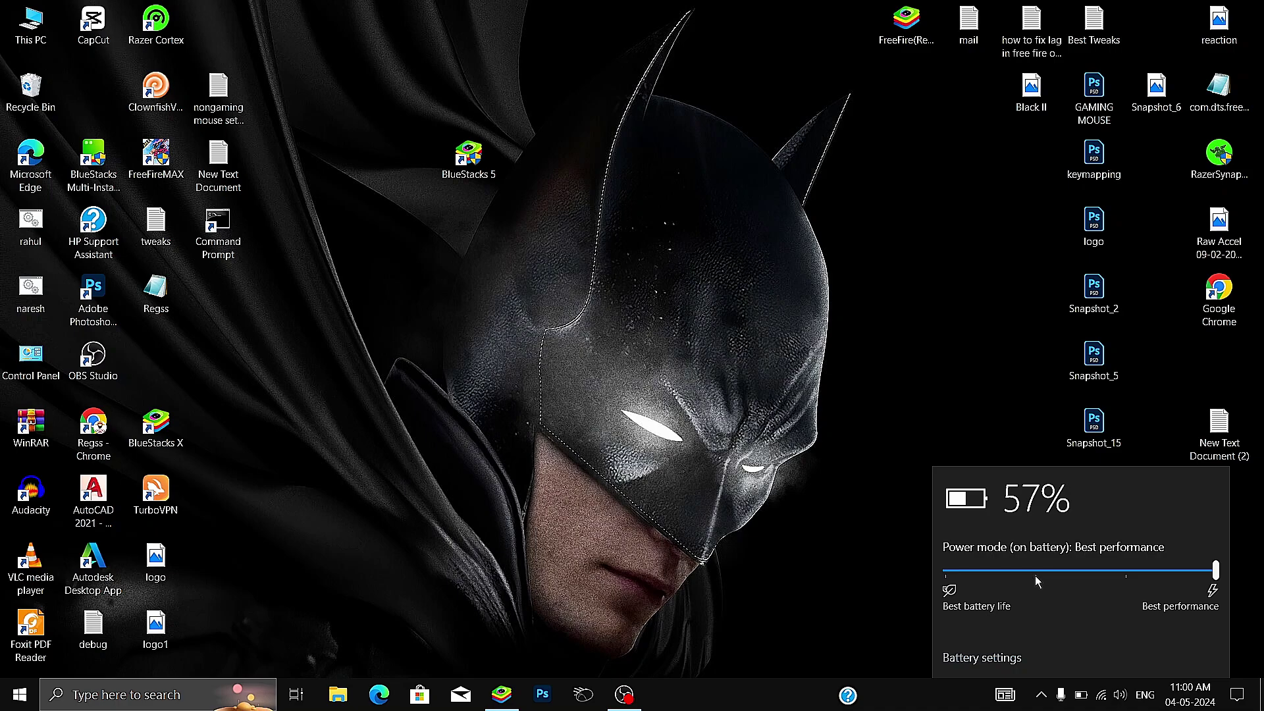
pyautogui.click(951, 572)
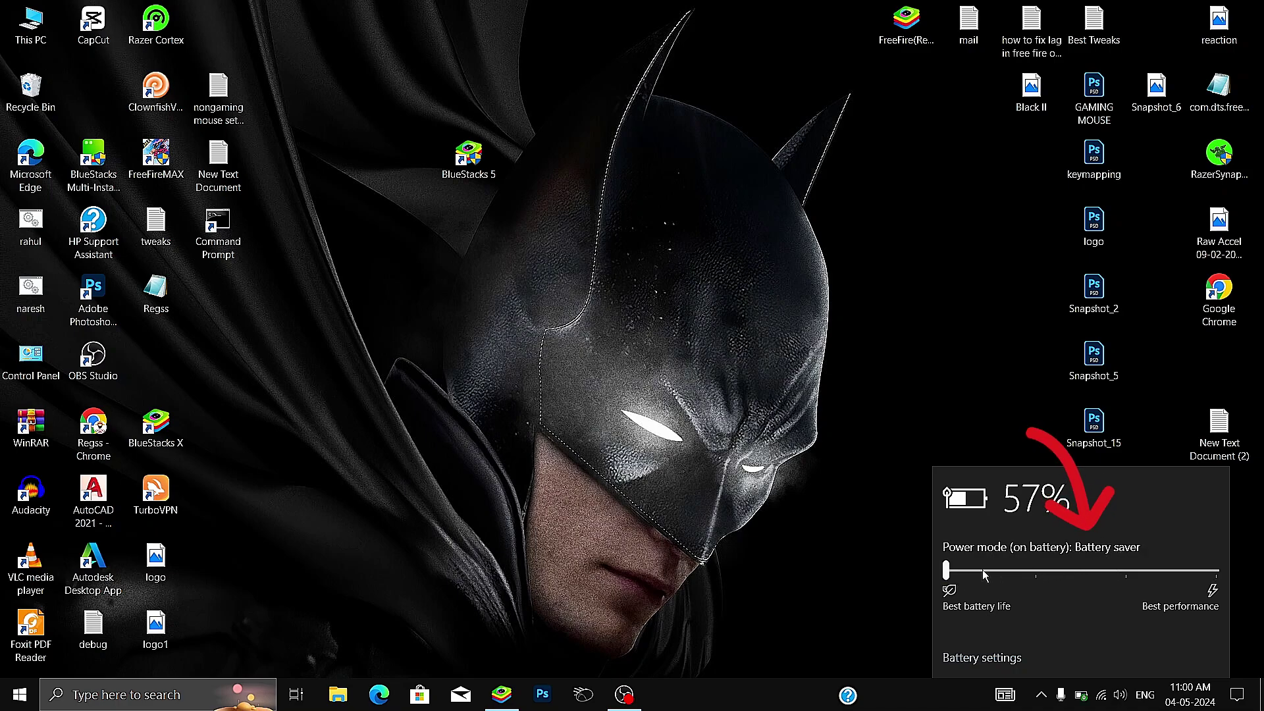
pyautogui.click(1035, 572)
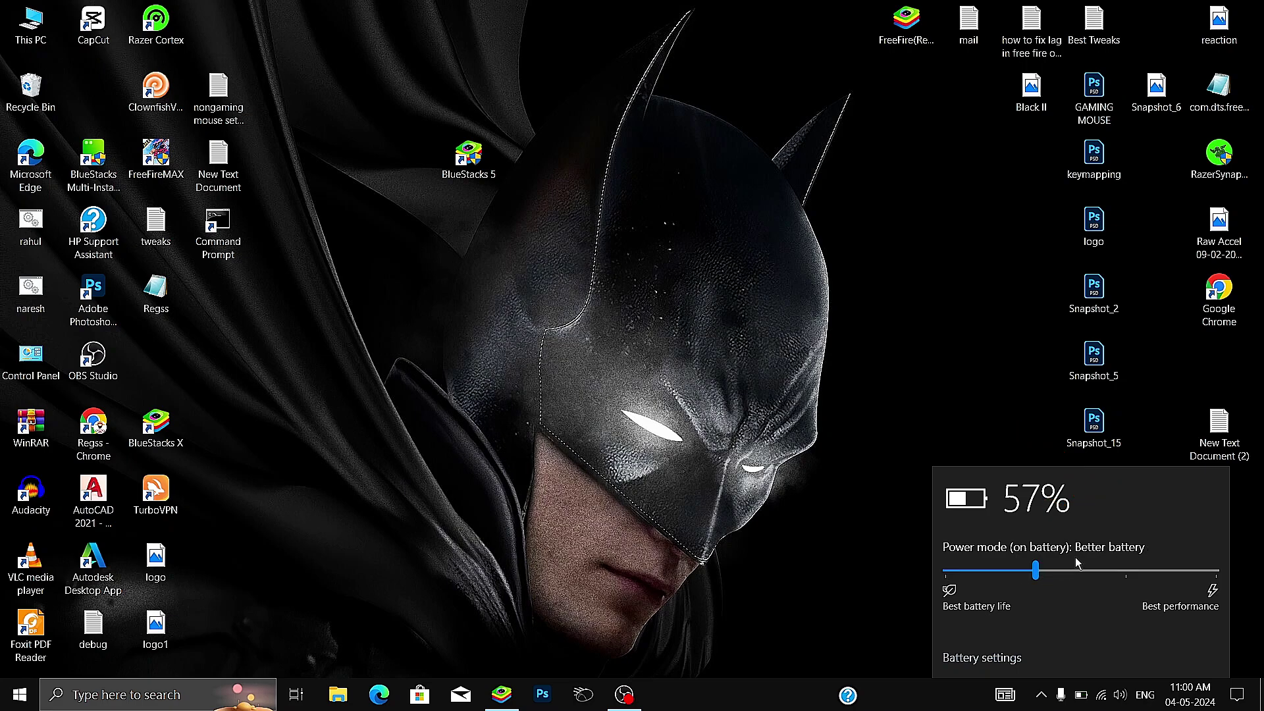
pyautogui.click(1122, 571)
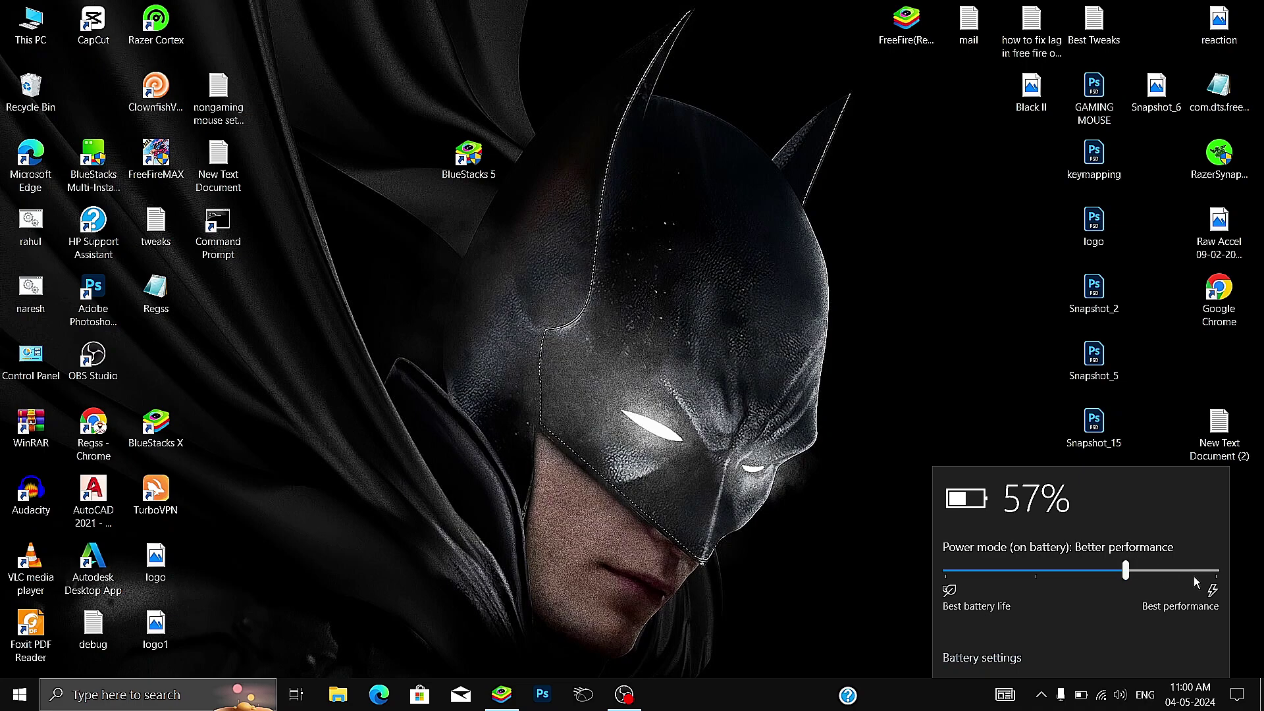
pyautogui.click(1215, 572)
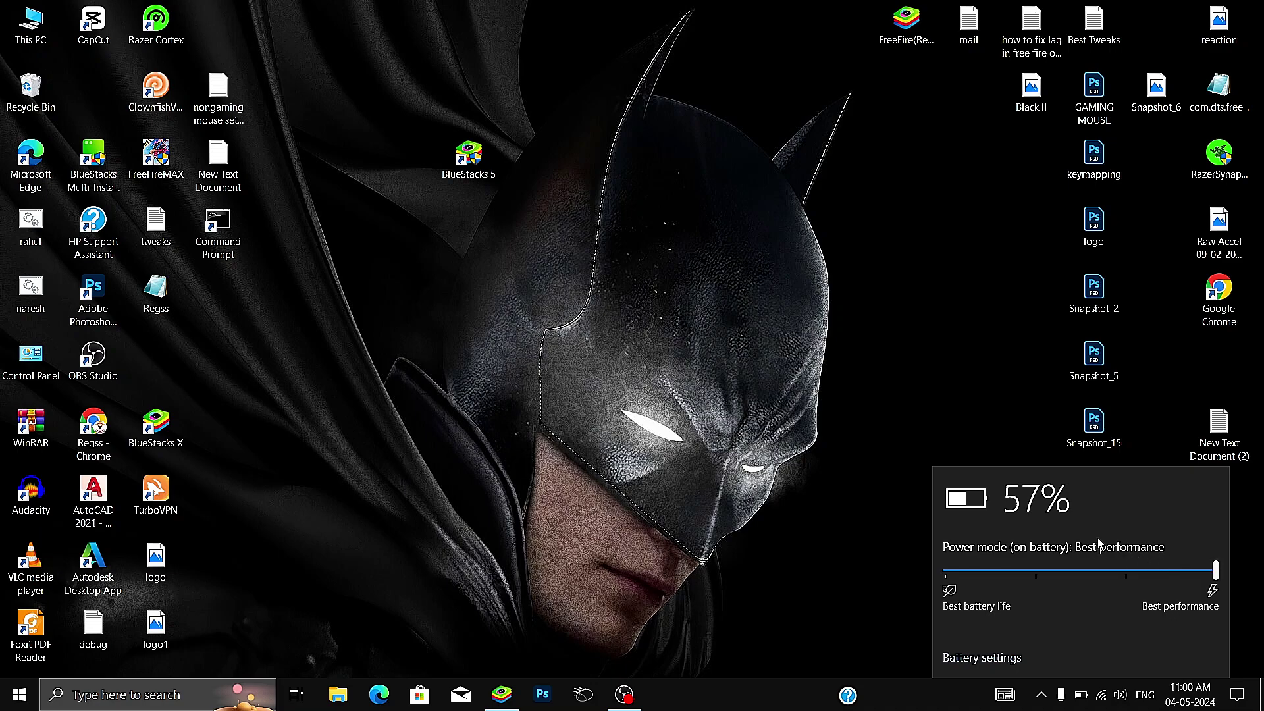
pyautogui.click(943, 413)
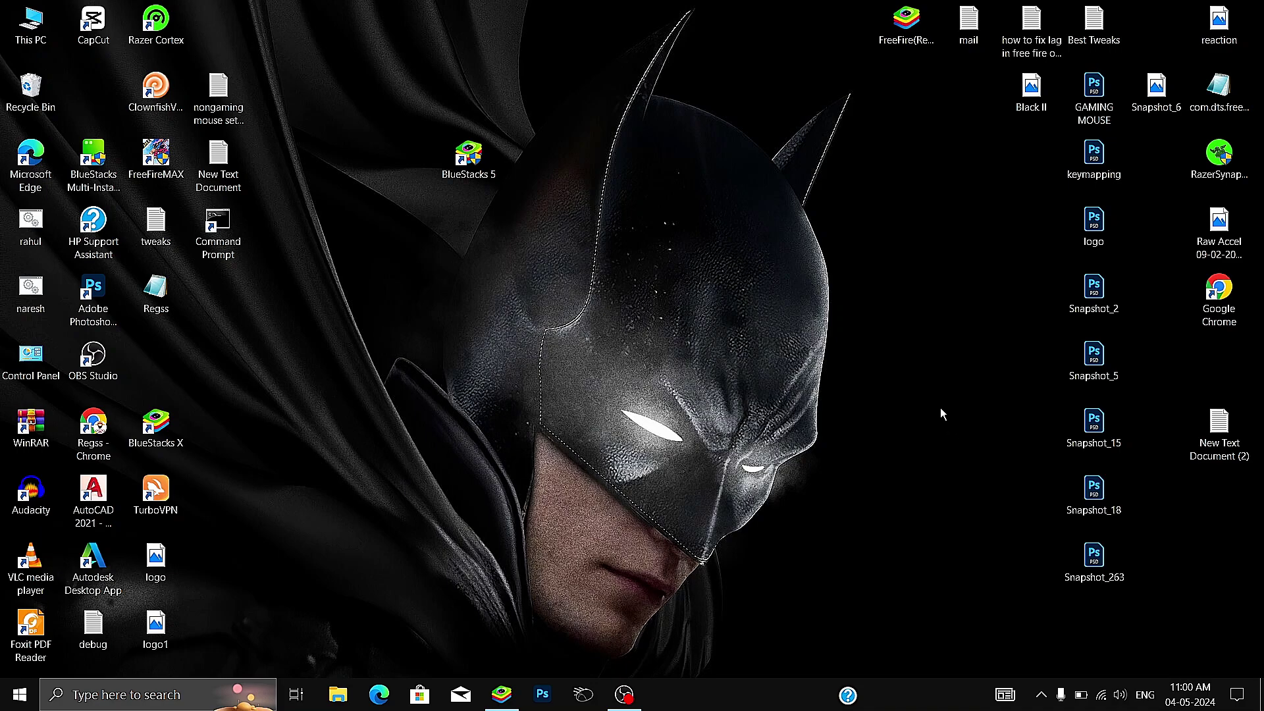
# - Check the Windows power mode on battery and when plugged in, and refresh the desktop
pyautogui.click(1082, 697)
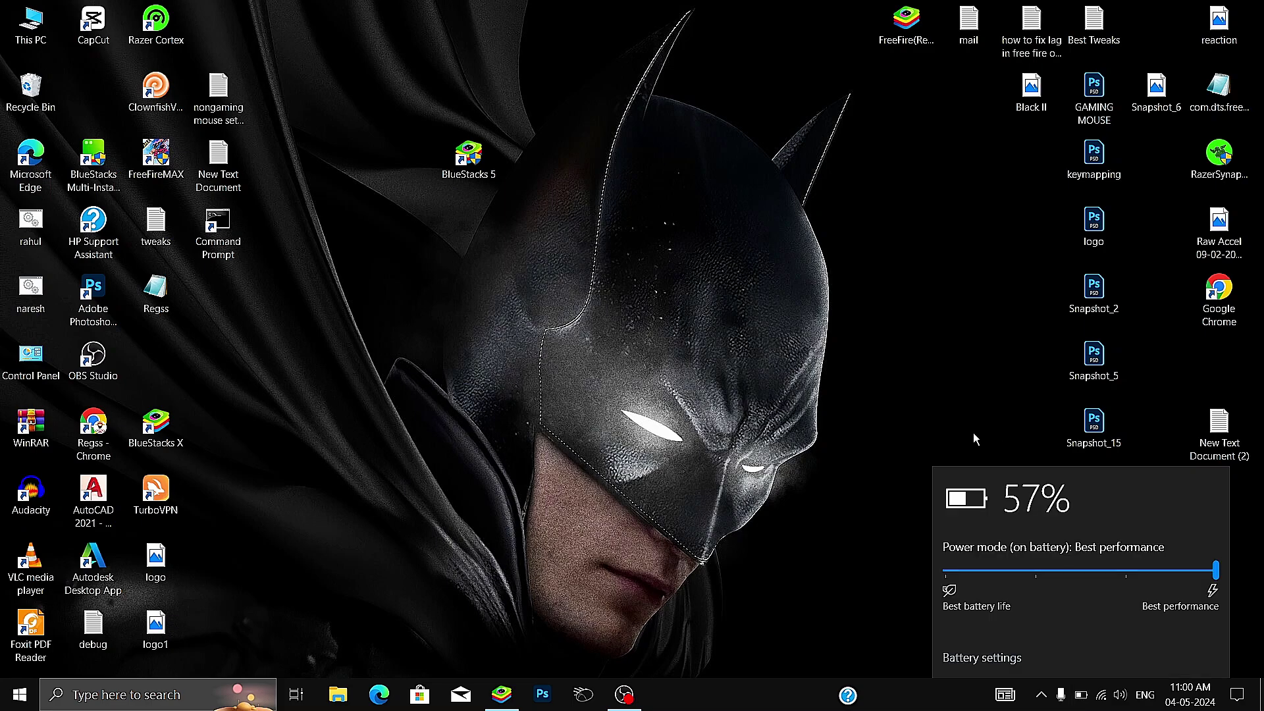
pyautogui.click(911, 425)
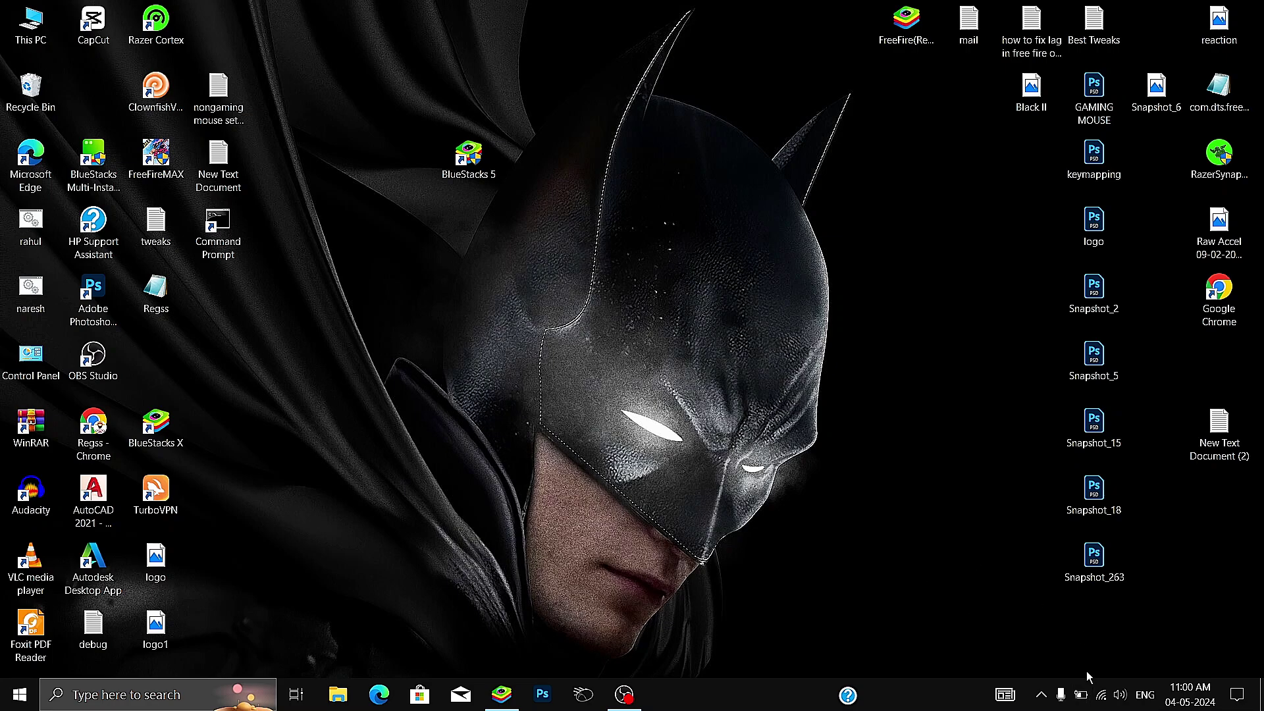
pyautogui.click(1086, 703)
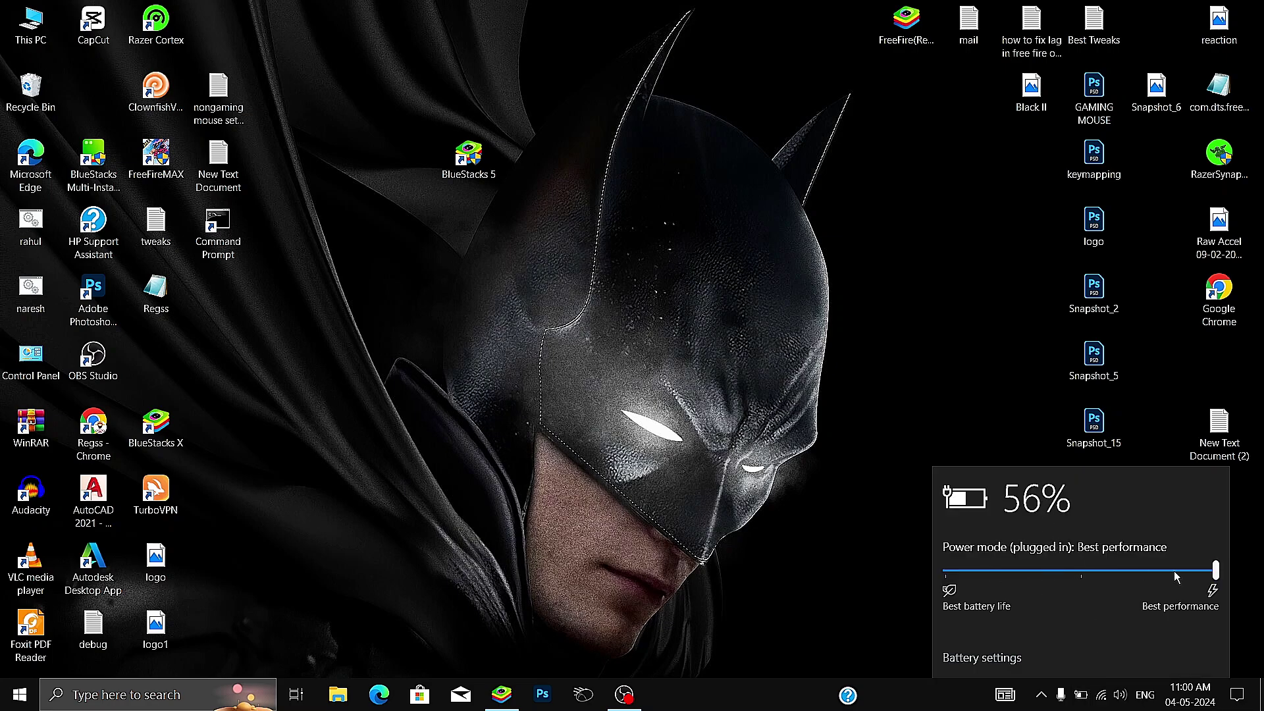
pyautogui.rightClick(831, 353)
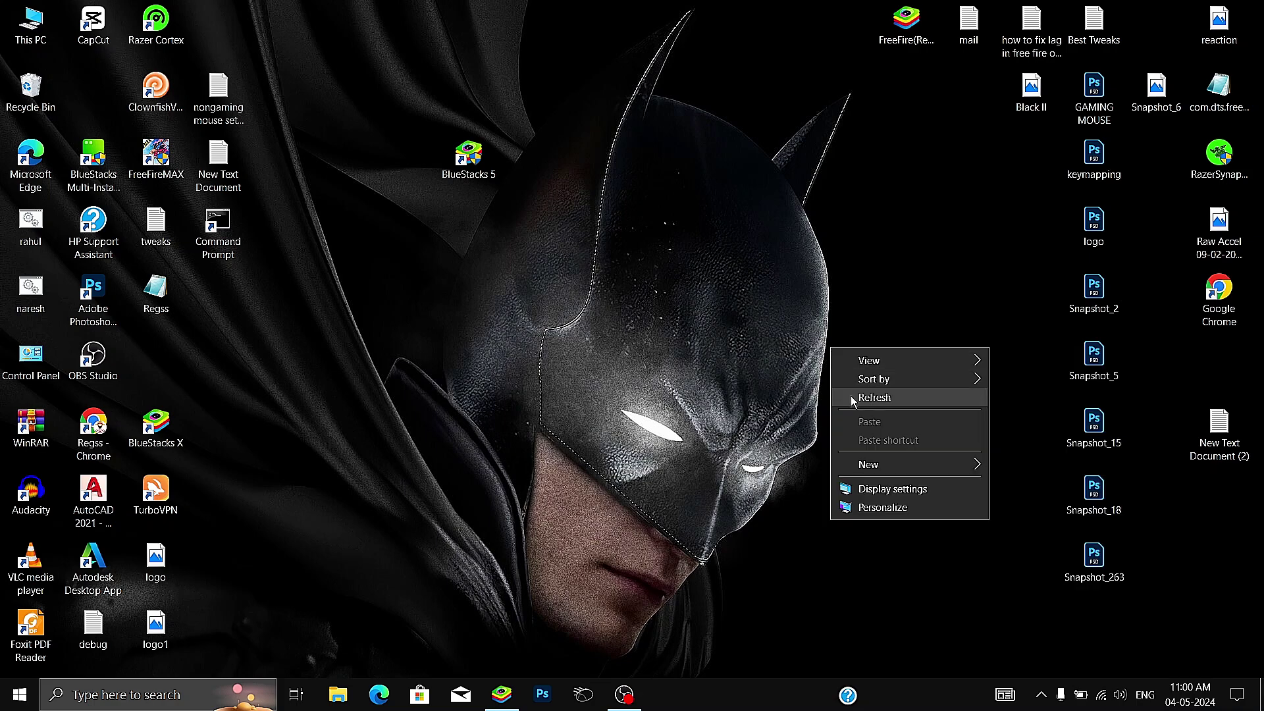
pyautogui.click(852, 398)
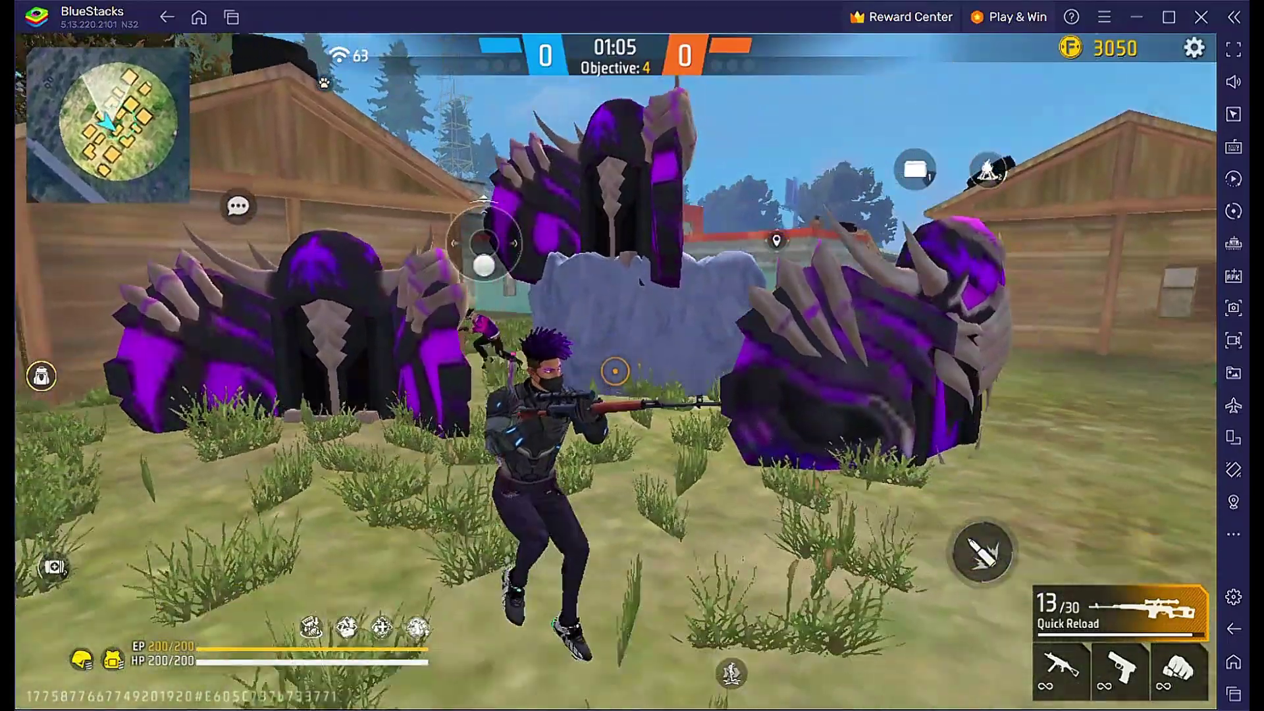
# - Test the Free Fire MAX gameplay in BlueStacks by moving around the match, repeatedly placing gloo walls and firing the sniper rifle
pyautogui.press('d')
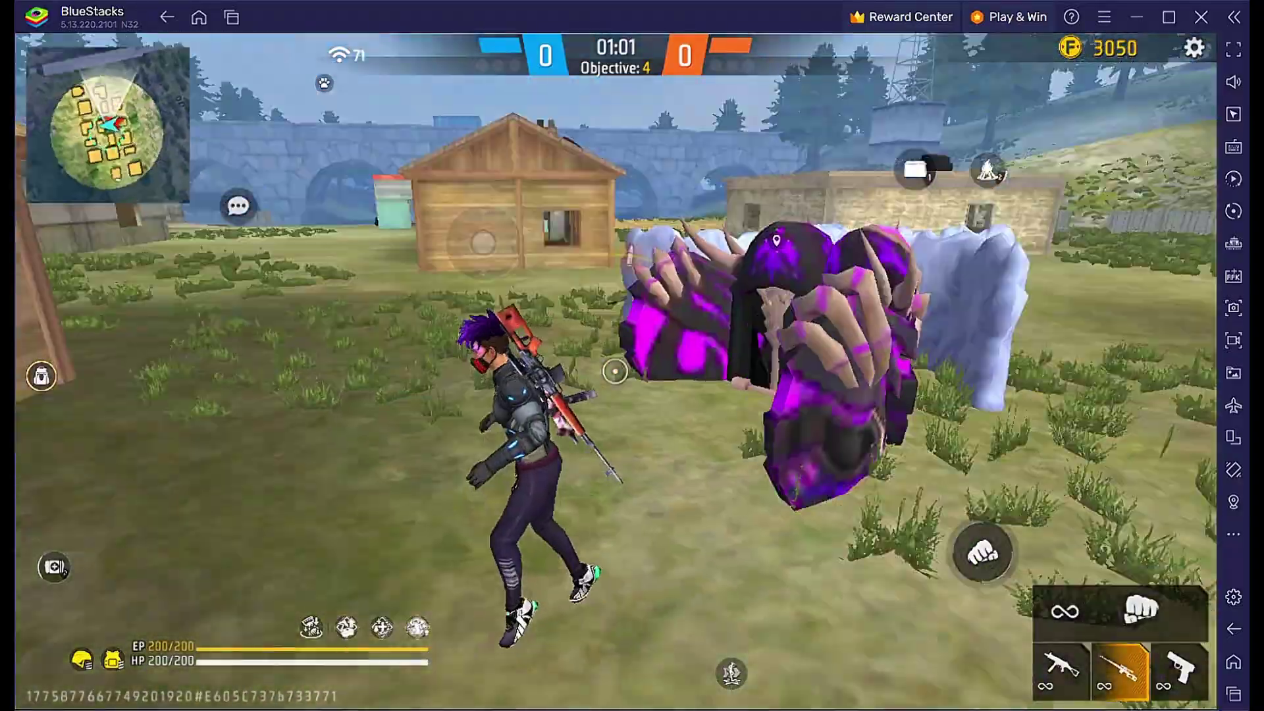
pyautogui.press('a')
pyautogui.press('5')
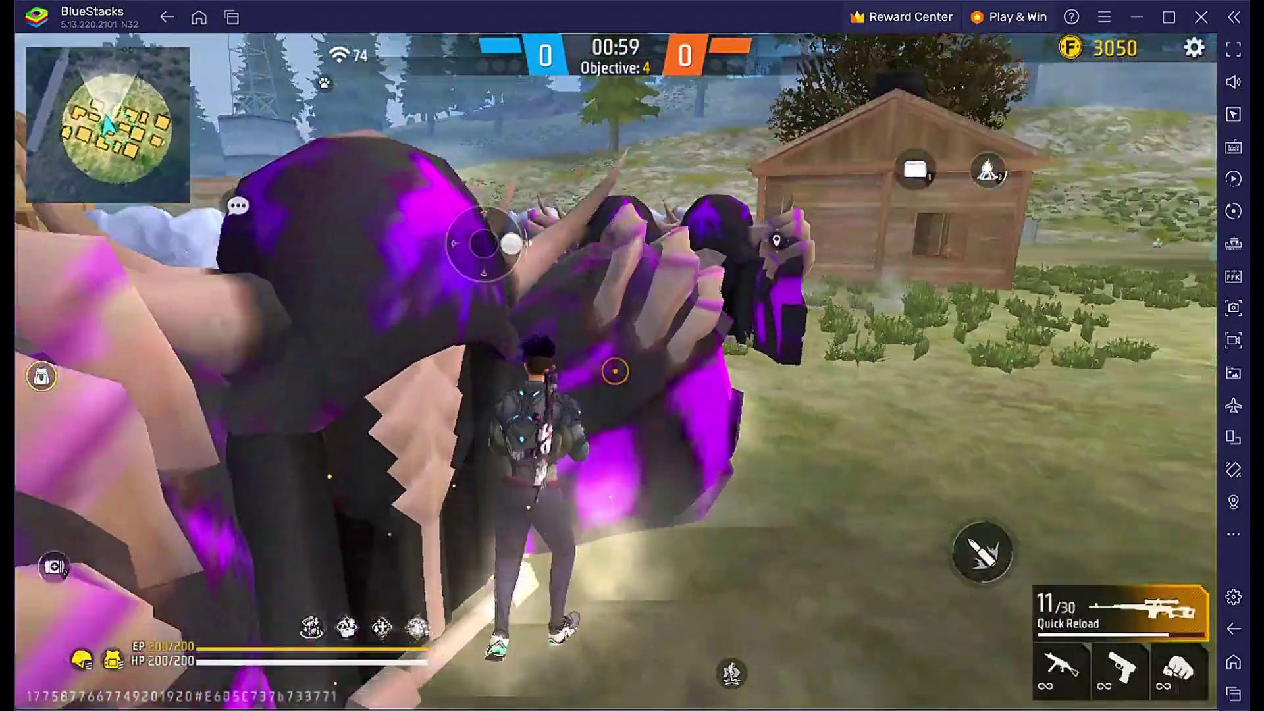
pyautogui.press('5')
pyautogui.press('w')
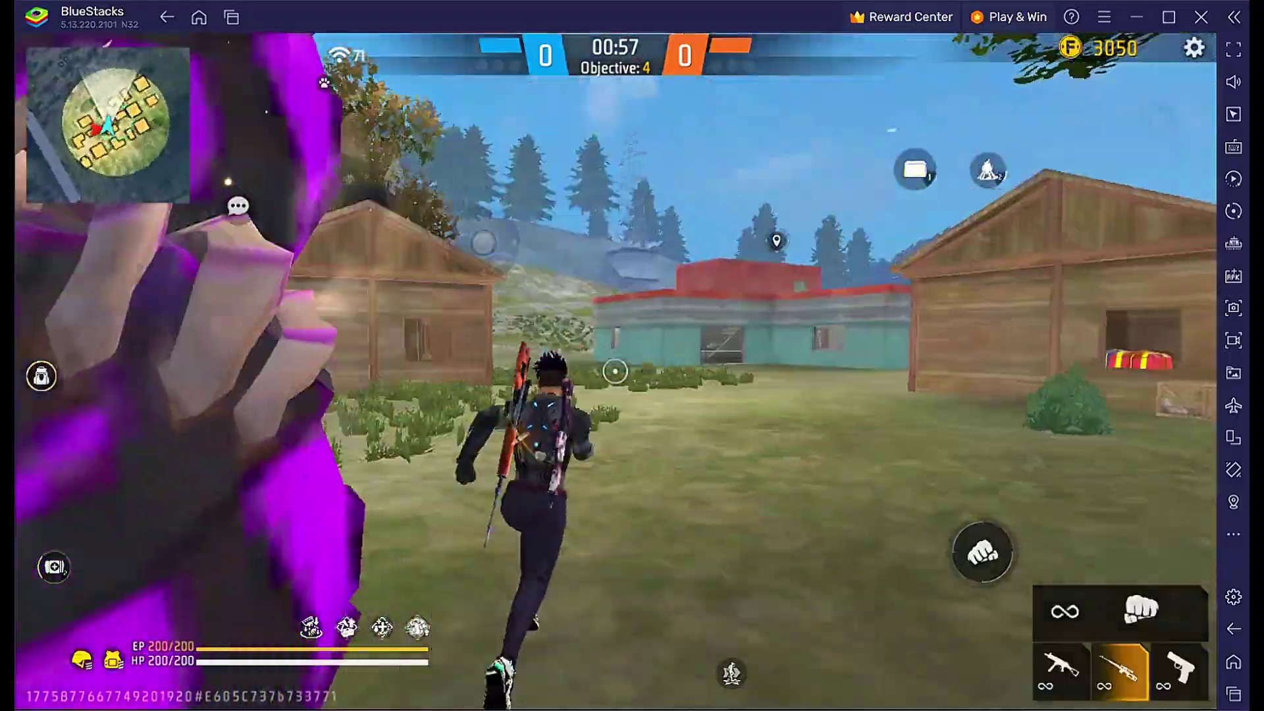
pyautogui.press('5')
pyautogui.press('5')
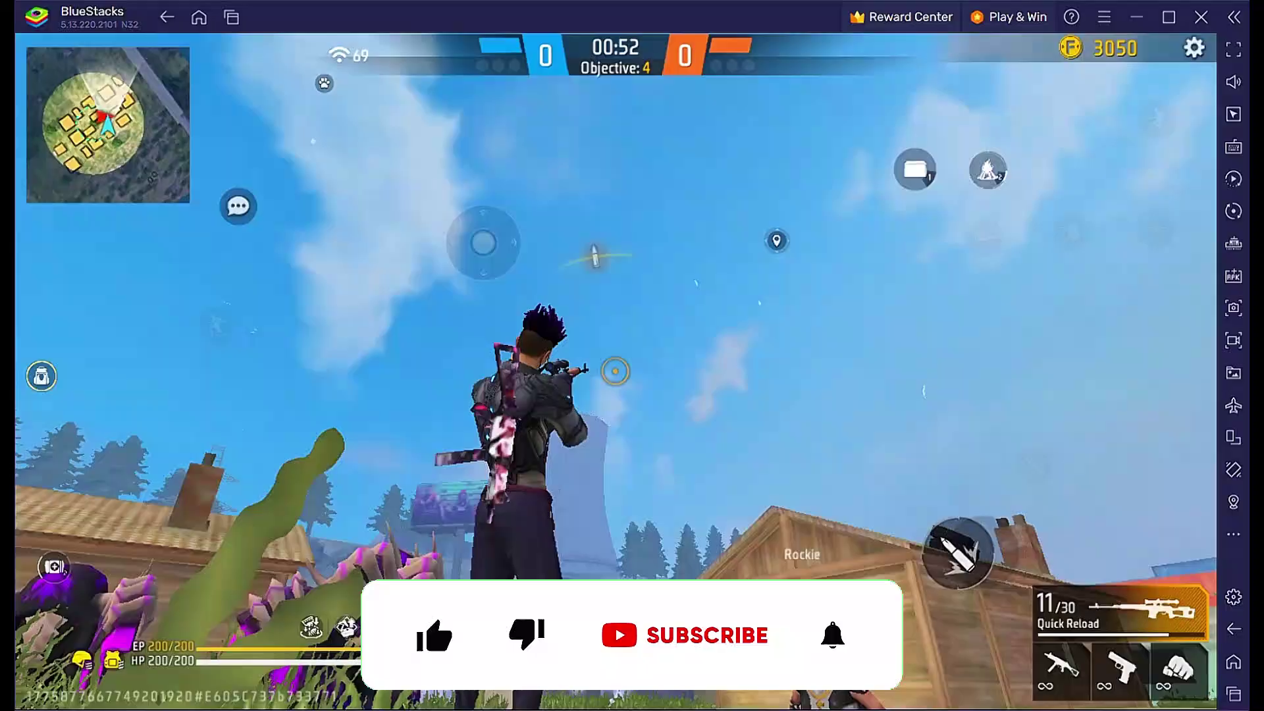
pyautogui.press('5')
pyautogui.click(632, 356)
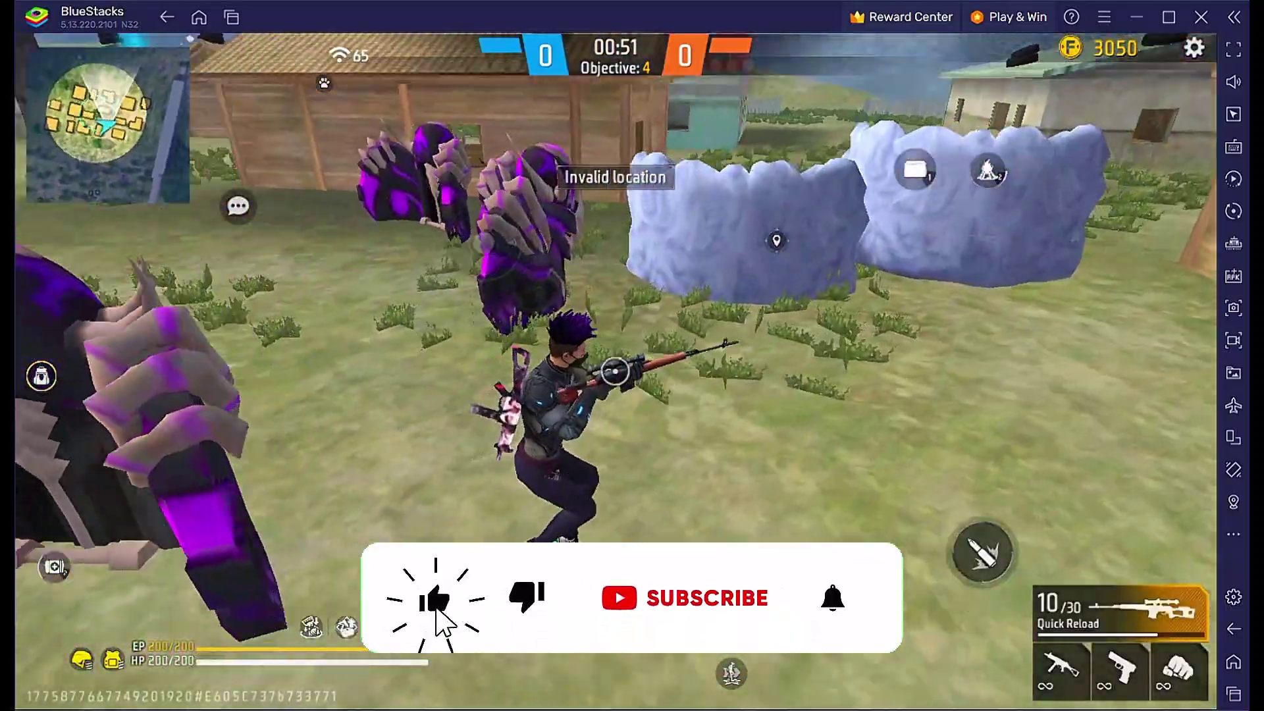